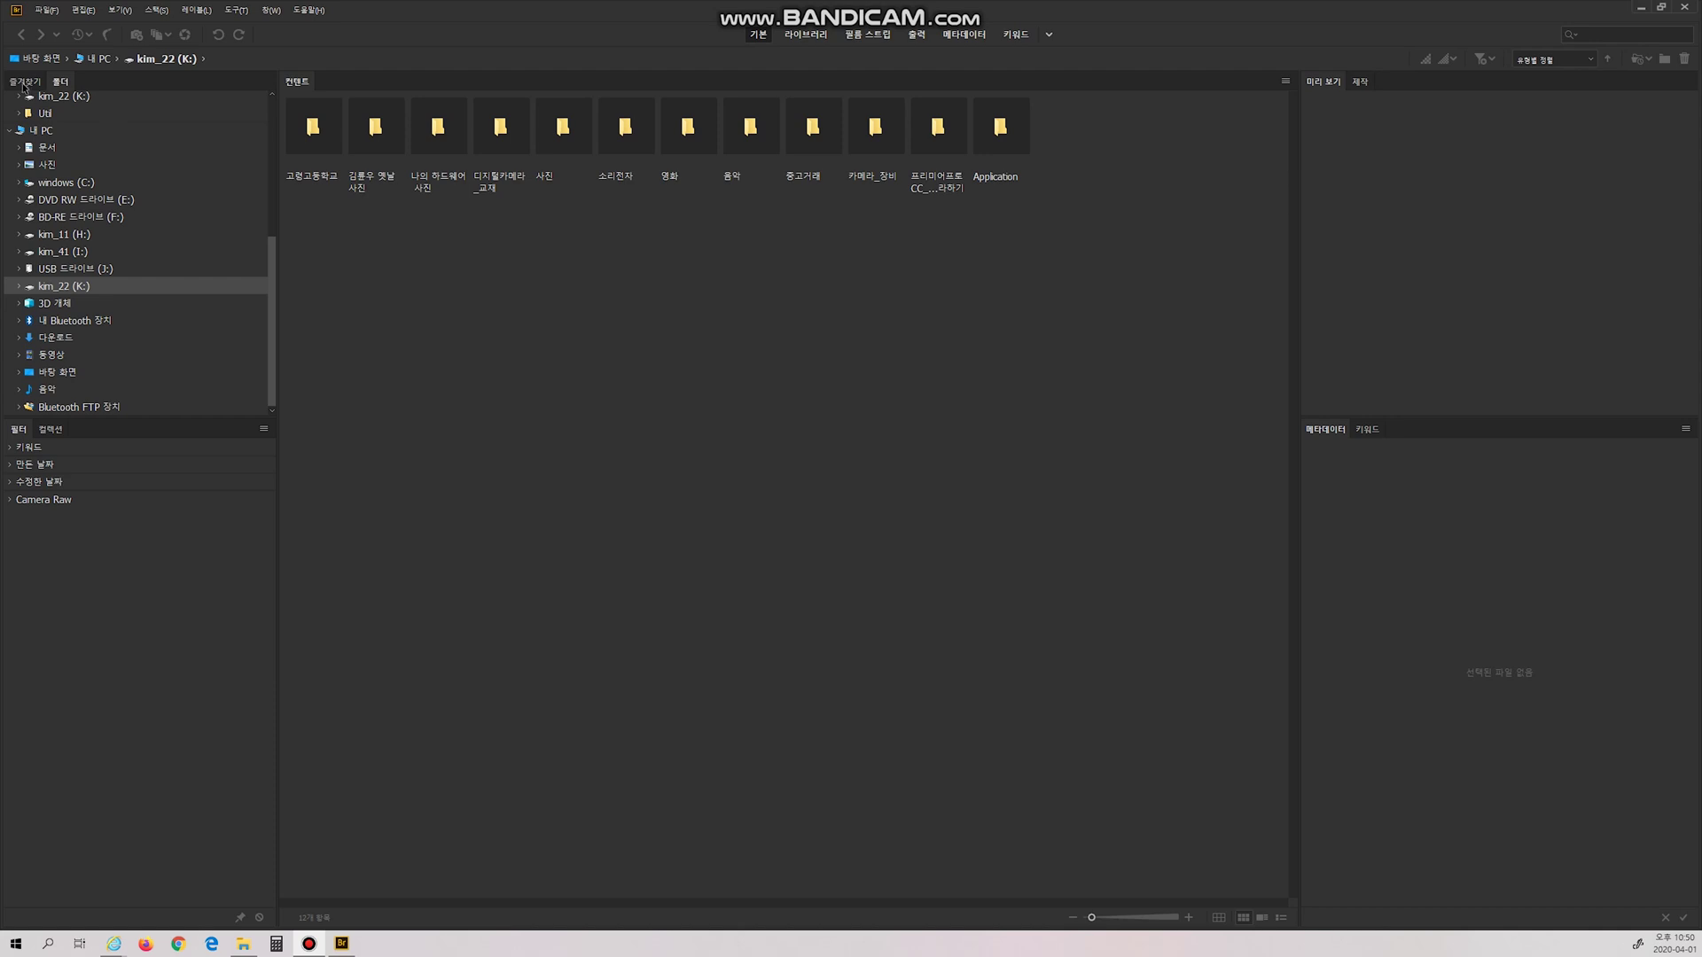
Step: Swap the Filters panel for the empty Collections panel, then bring up the workspace layouts list
left_click(26, 82)
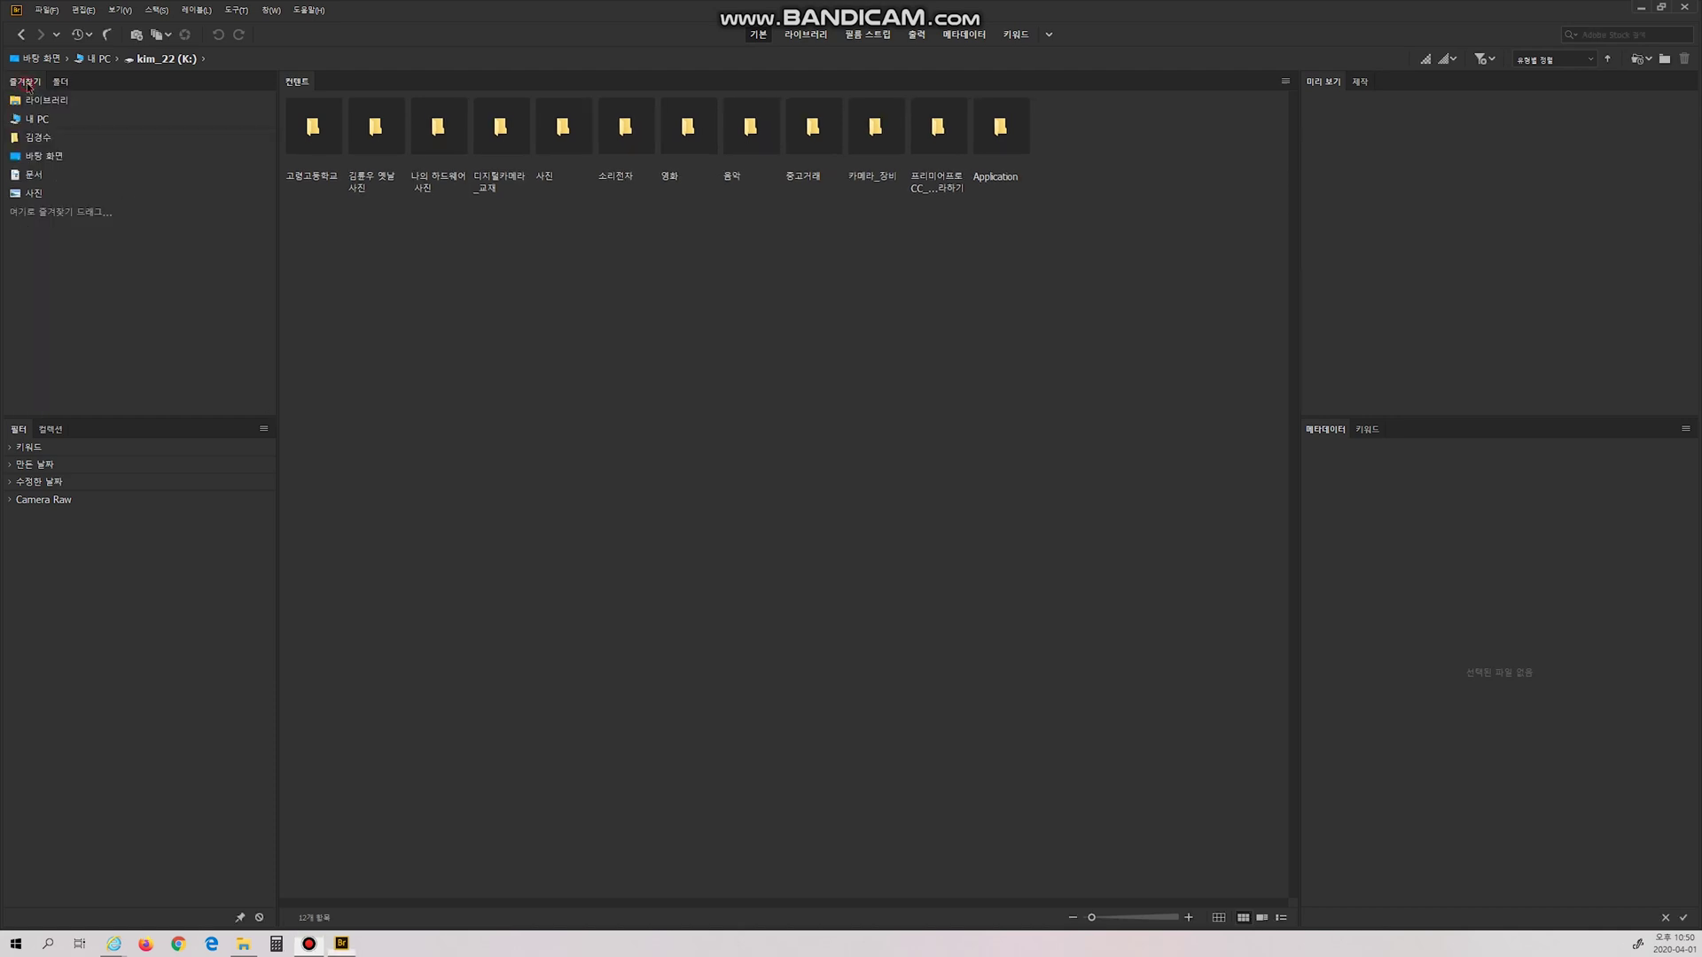
left_click(60, 82)
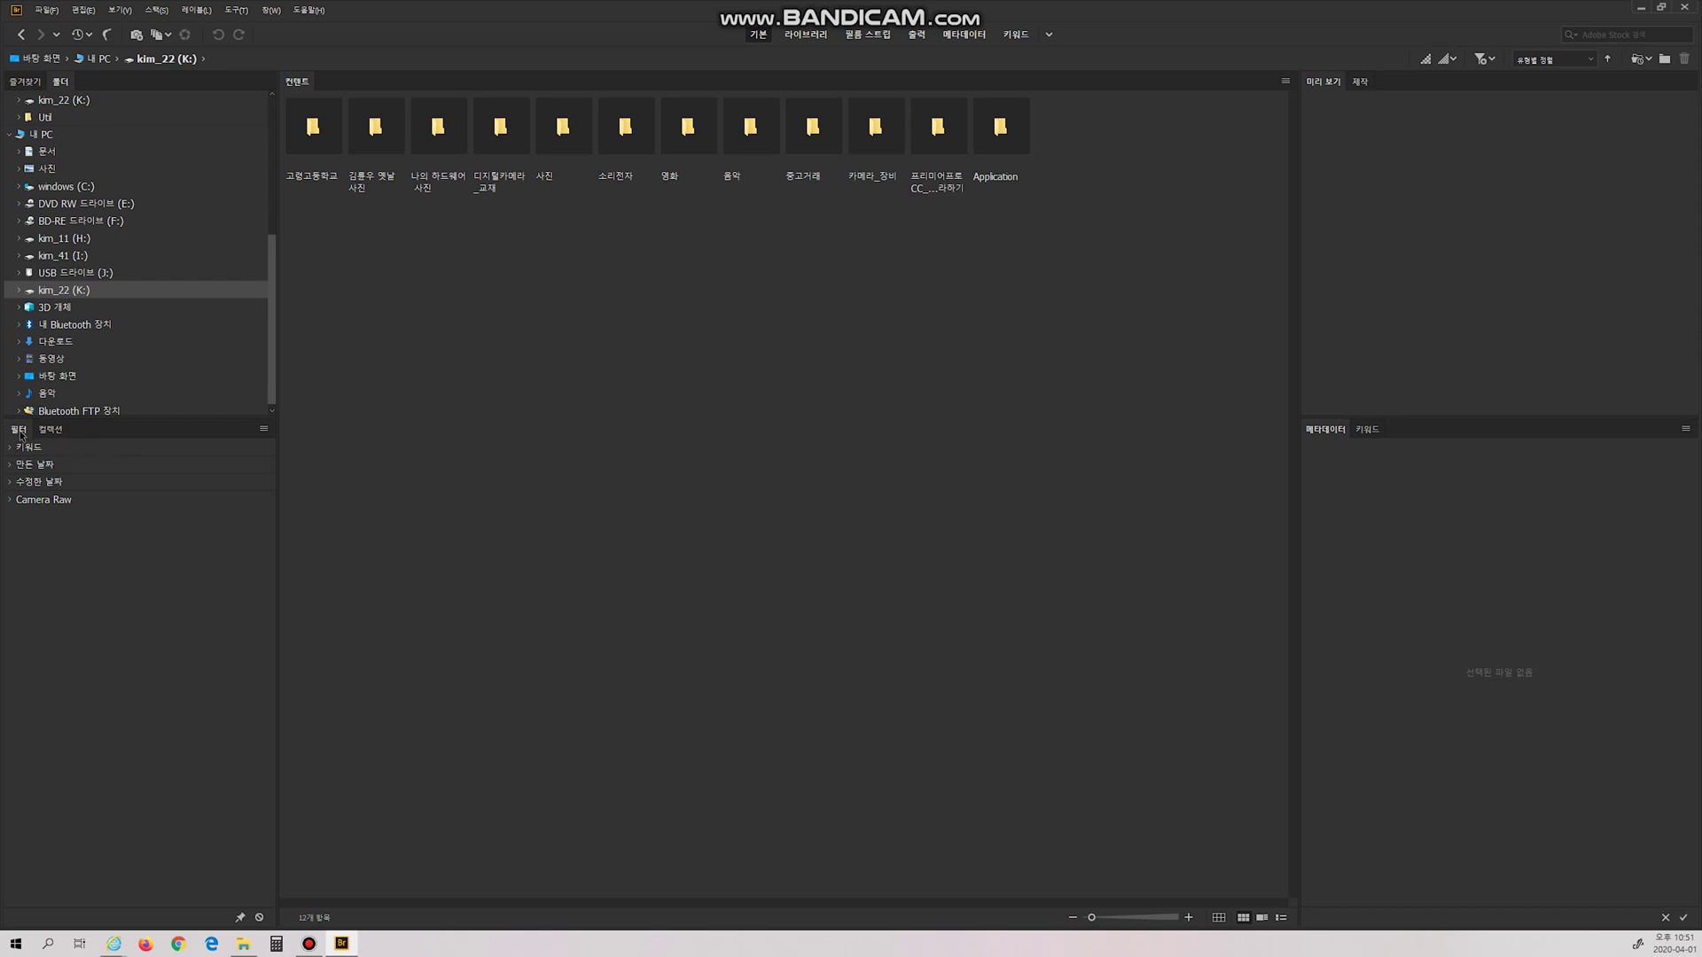
left_click(53, 433)
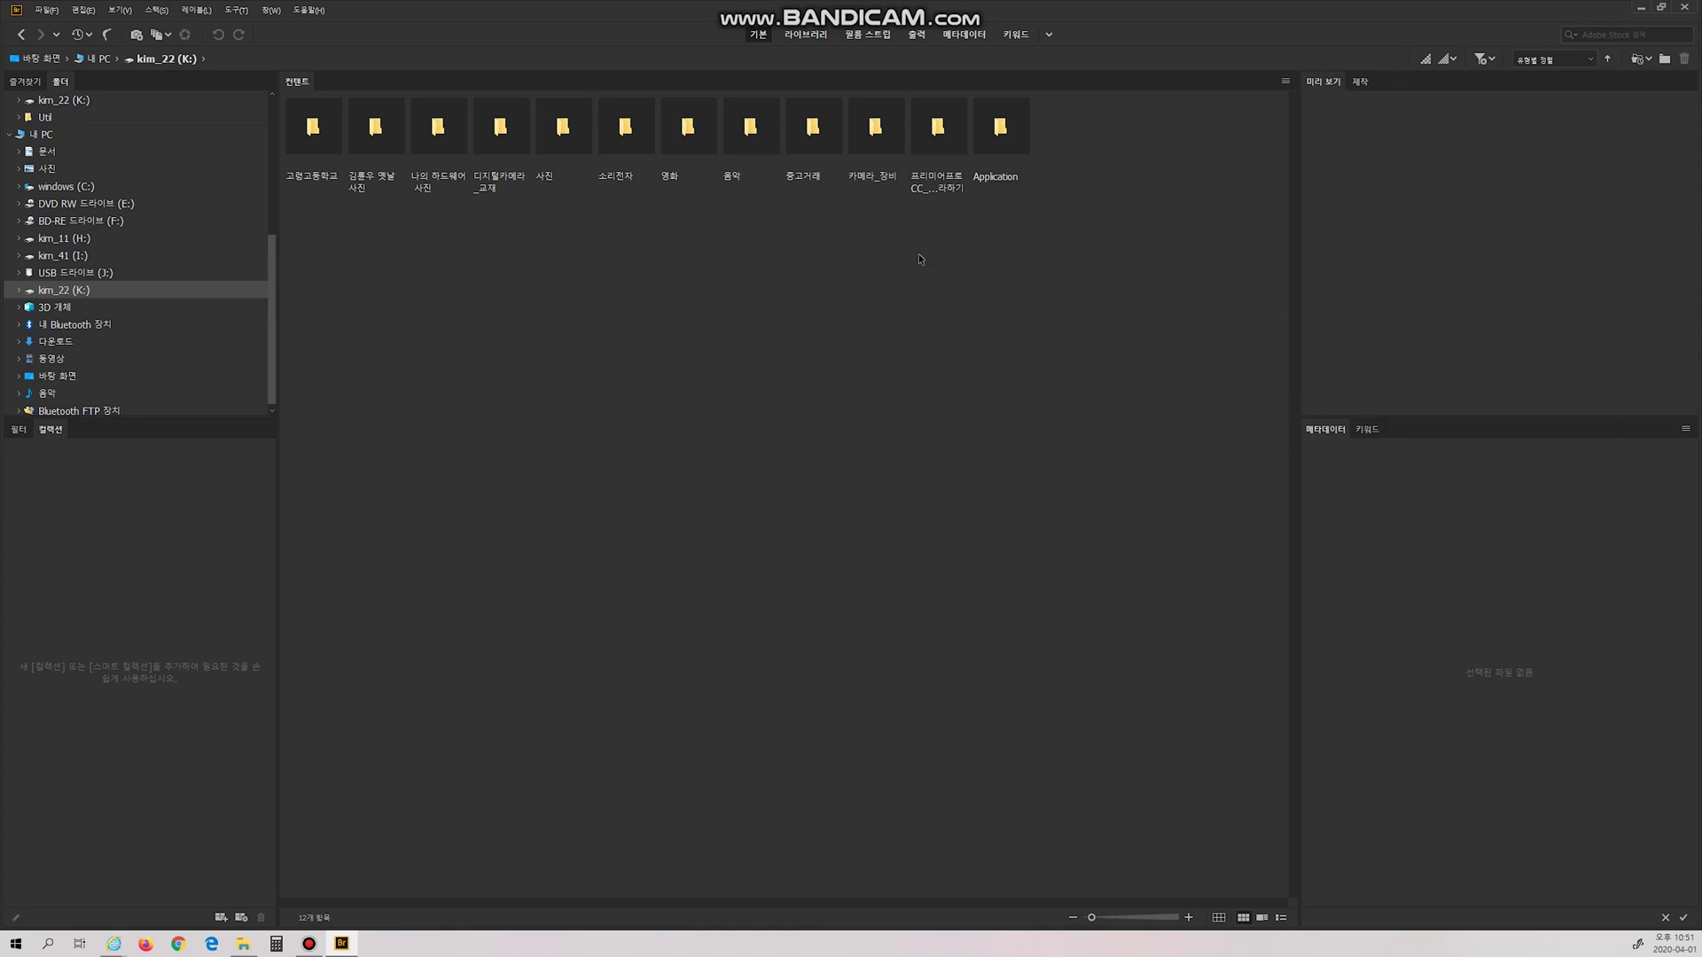
left_click(273, 11)
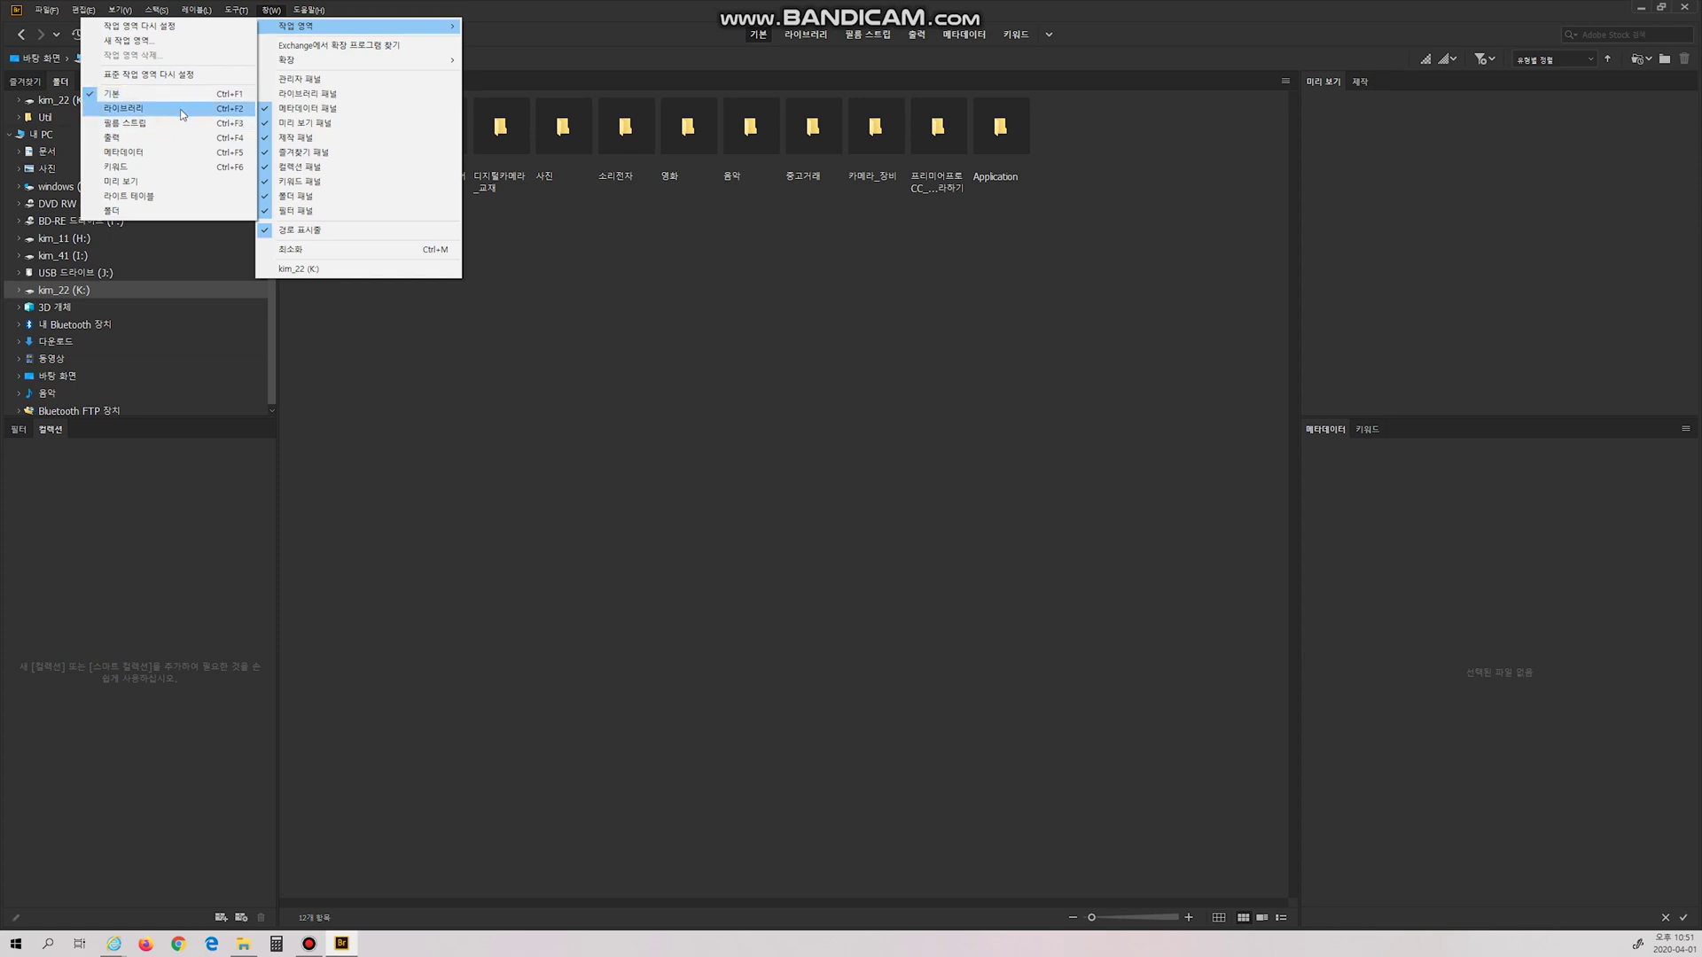
Step: Try the Library, Filmstrip and Metadata workspaces in turn, then return to Essentials
left_click(182, 109)
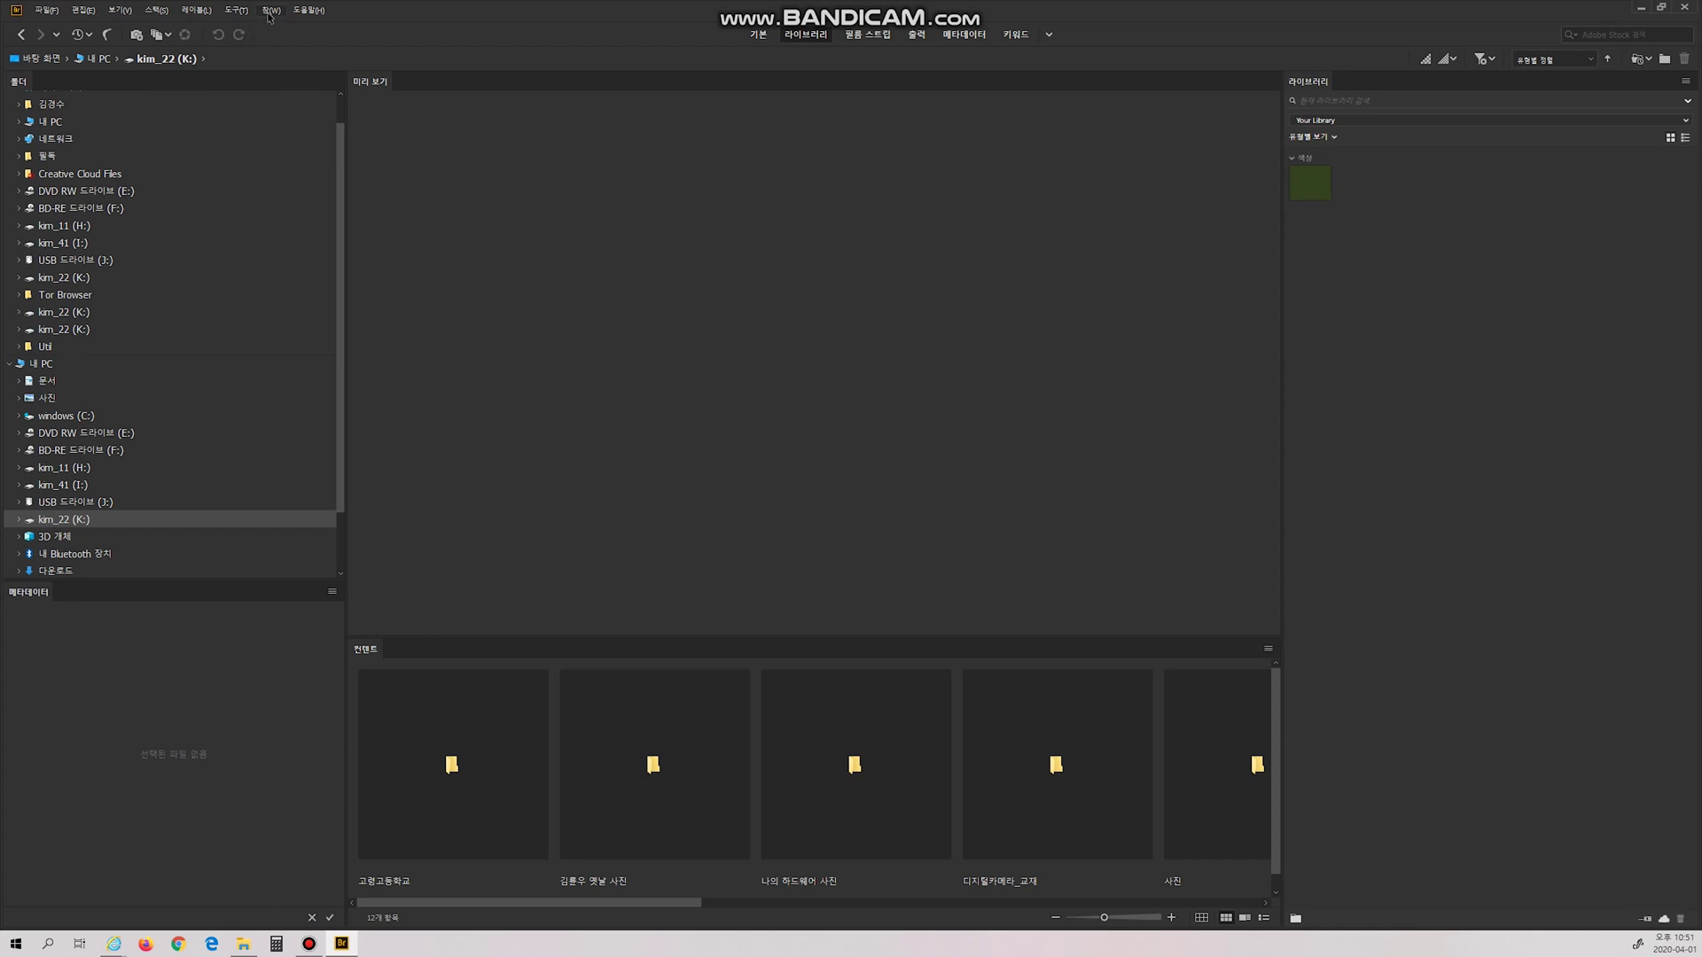
left_click(270, 10)
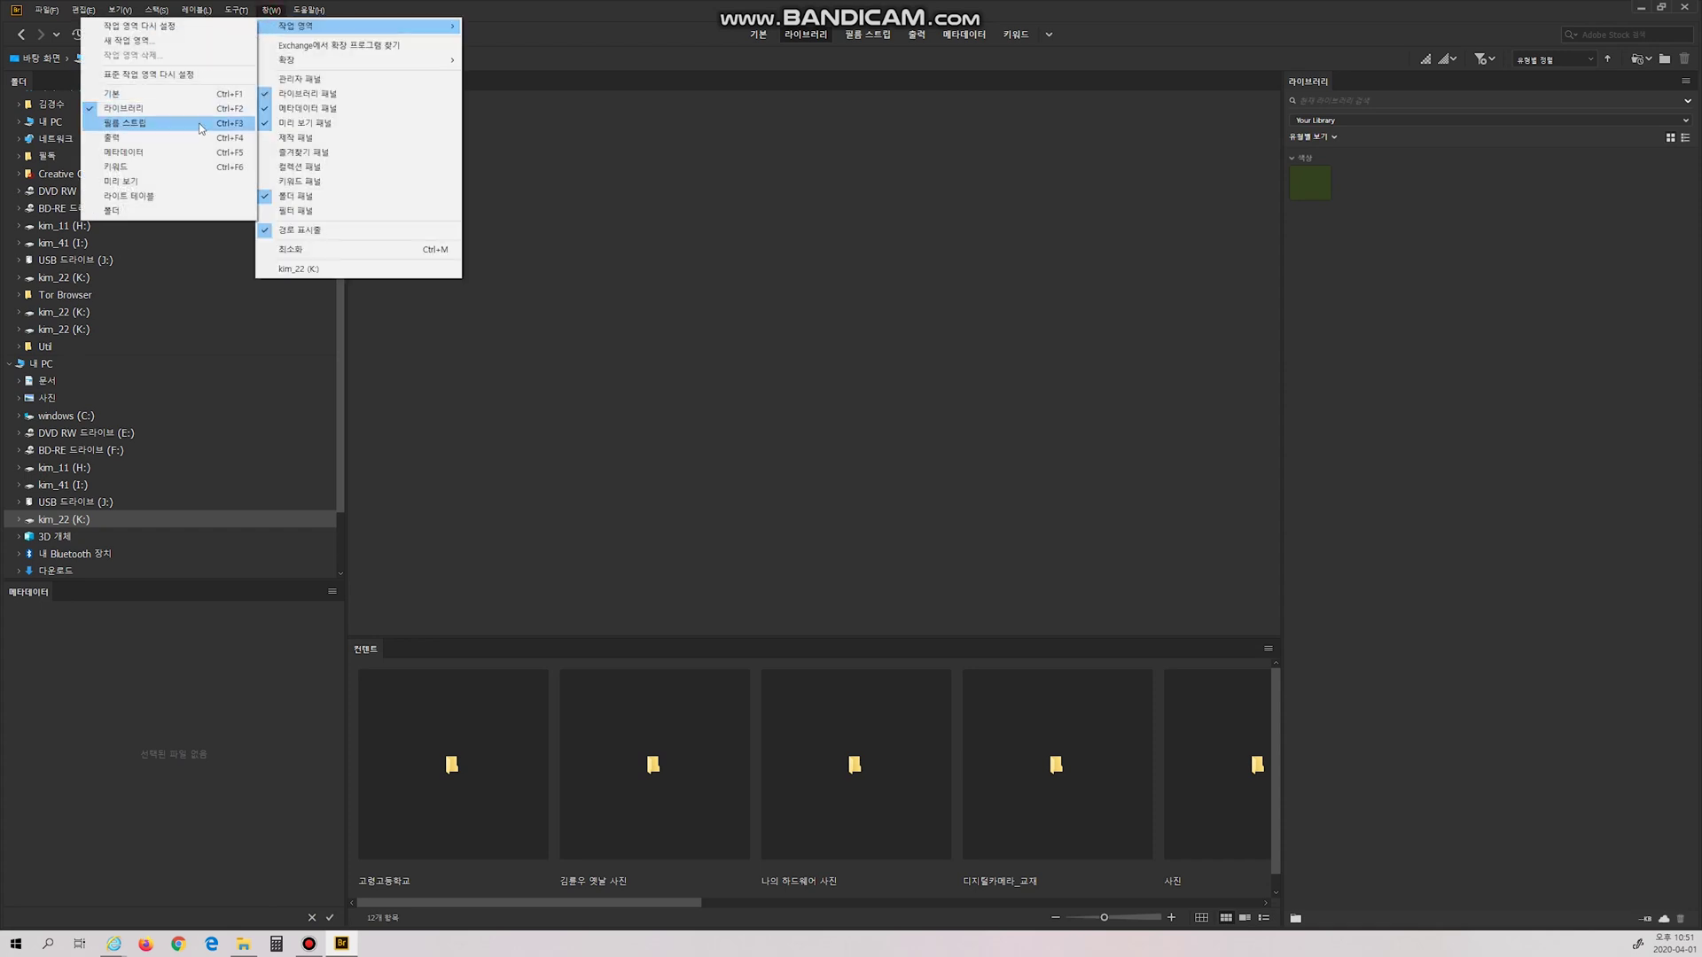
mouse_move(295, 24)
left_click(194, 124)
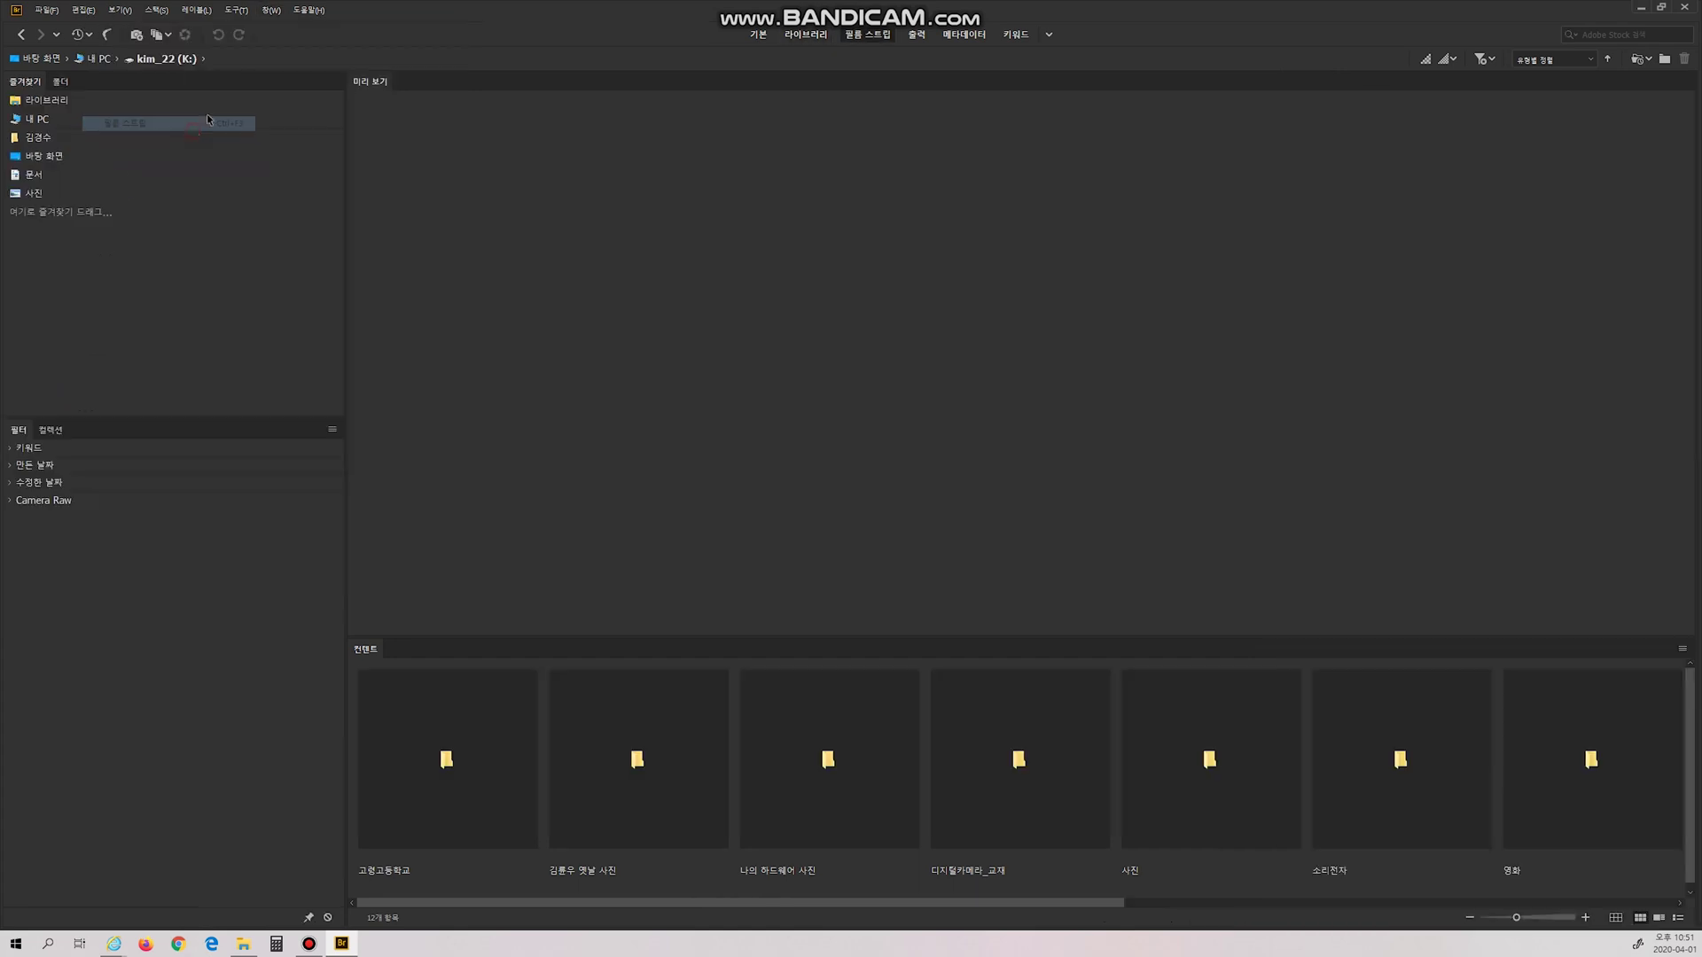
left_click(281, 16)
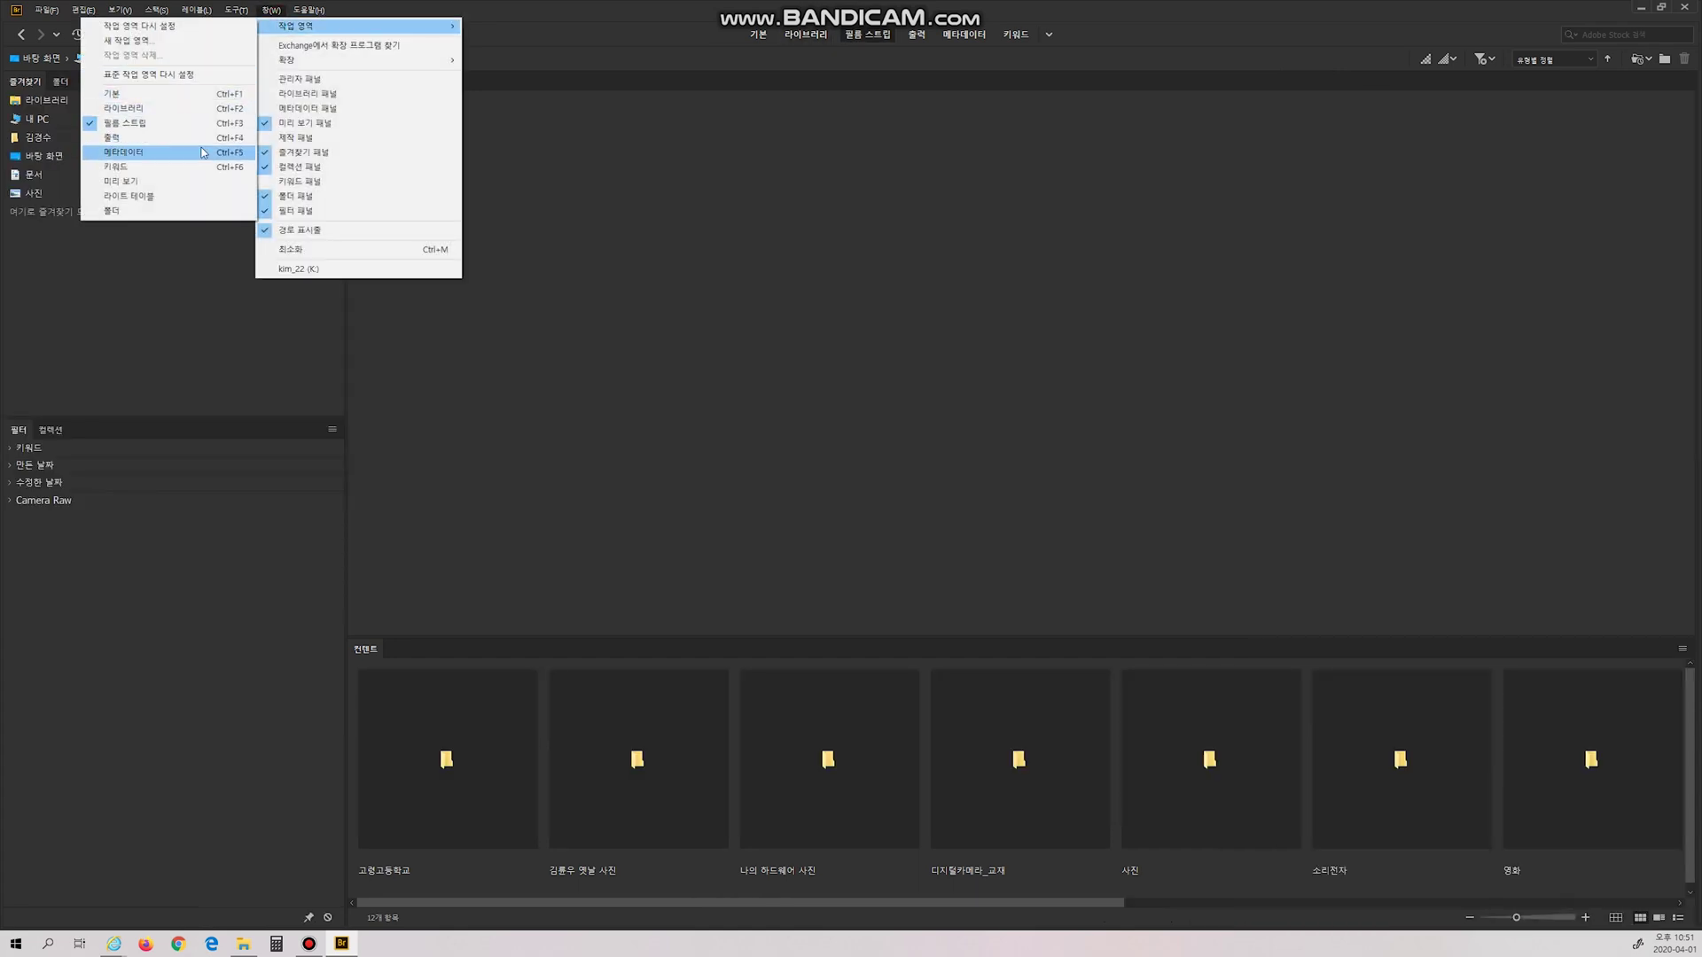
left_click(204, 153)
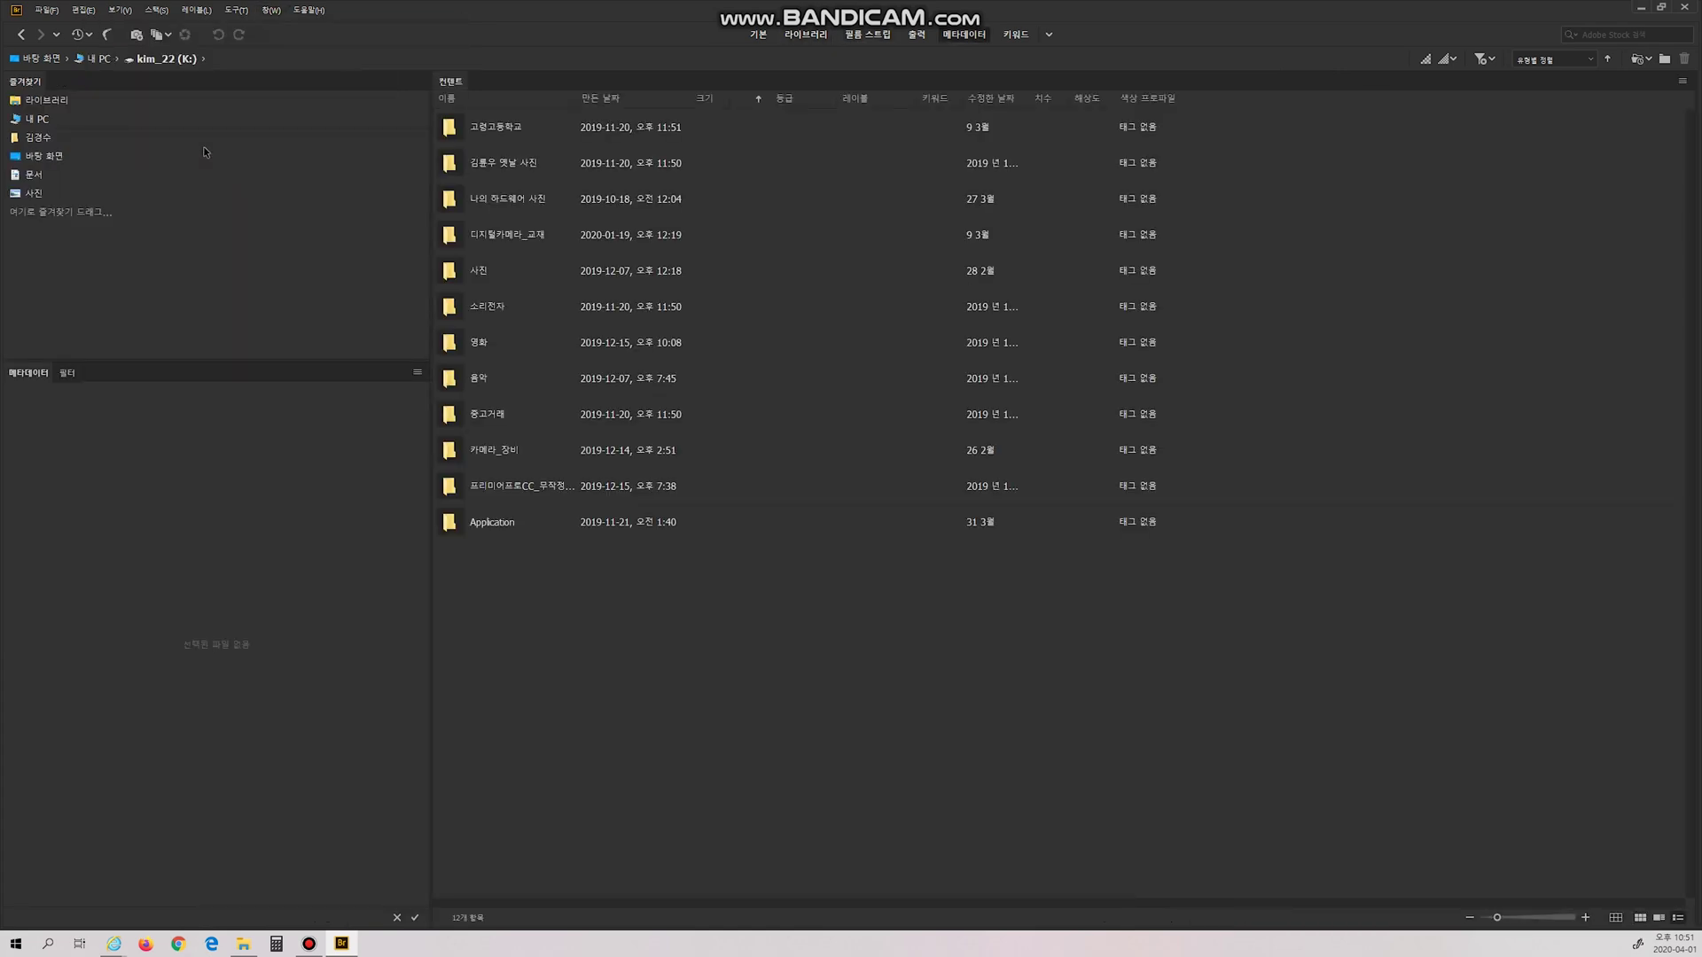
left_click(270, 10)
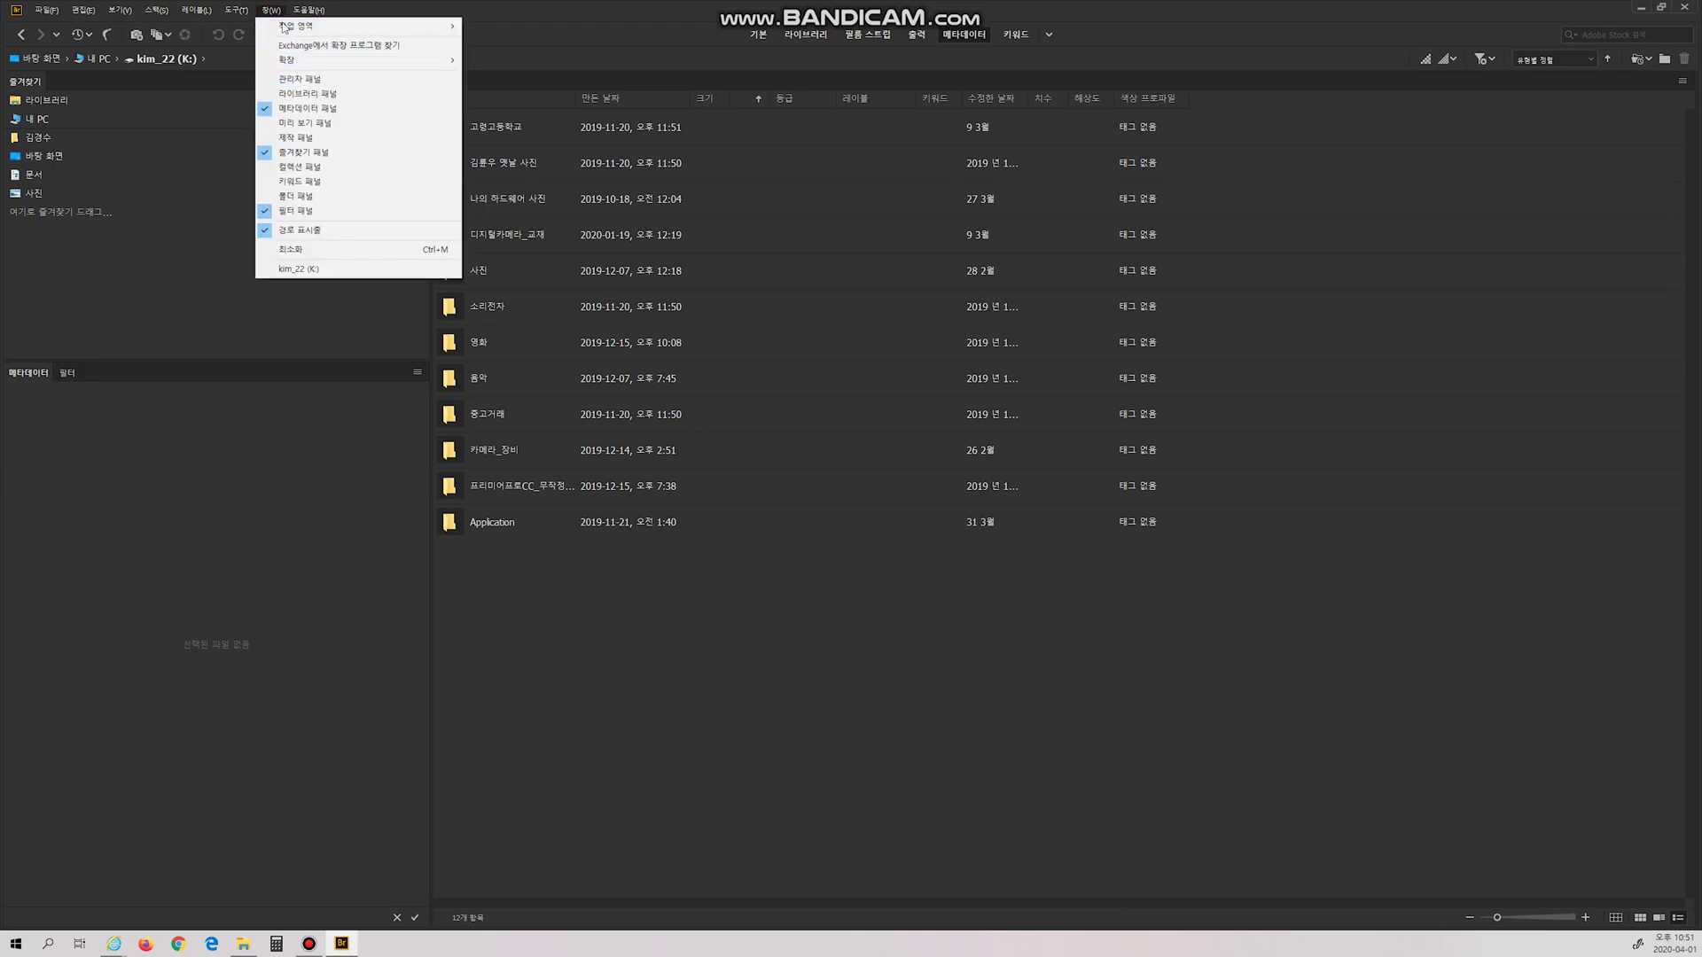
left_click(217, 95)
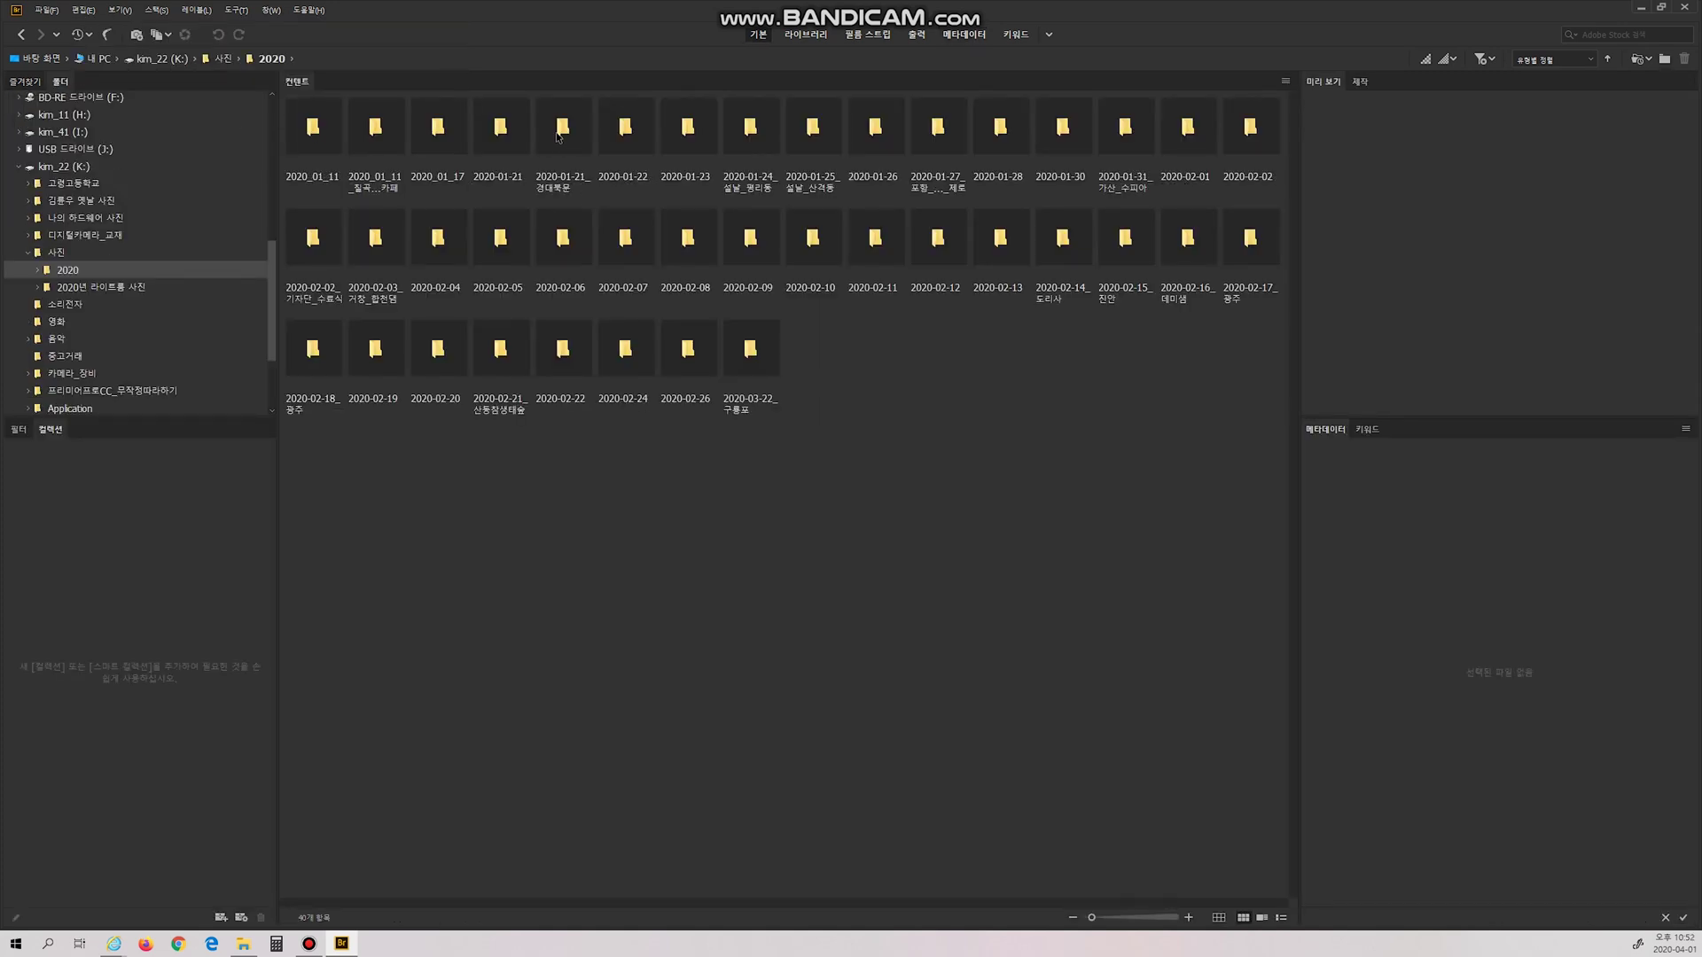
Step: Open the 2020-01-21_경대북문 folder and compare 21618579.CR2 with 21618579.JPG
double_click(559, 131)
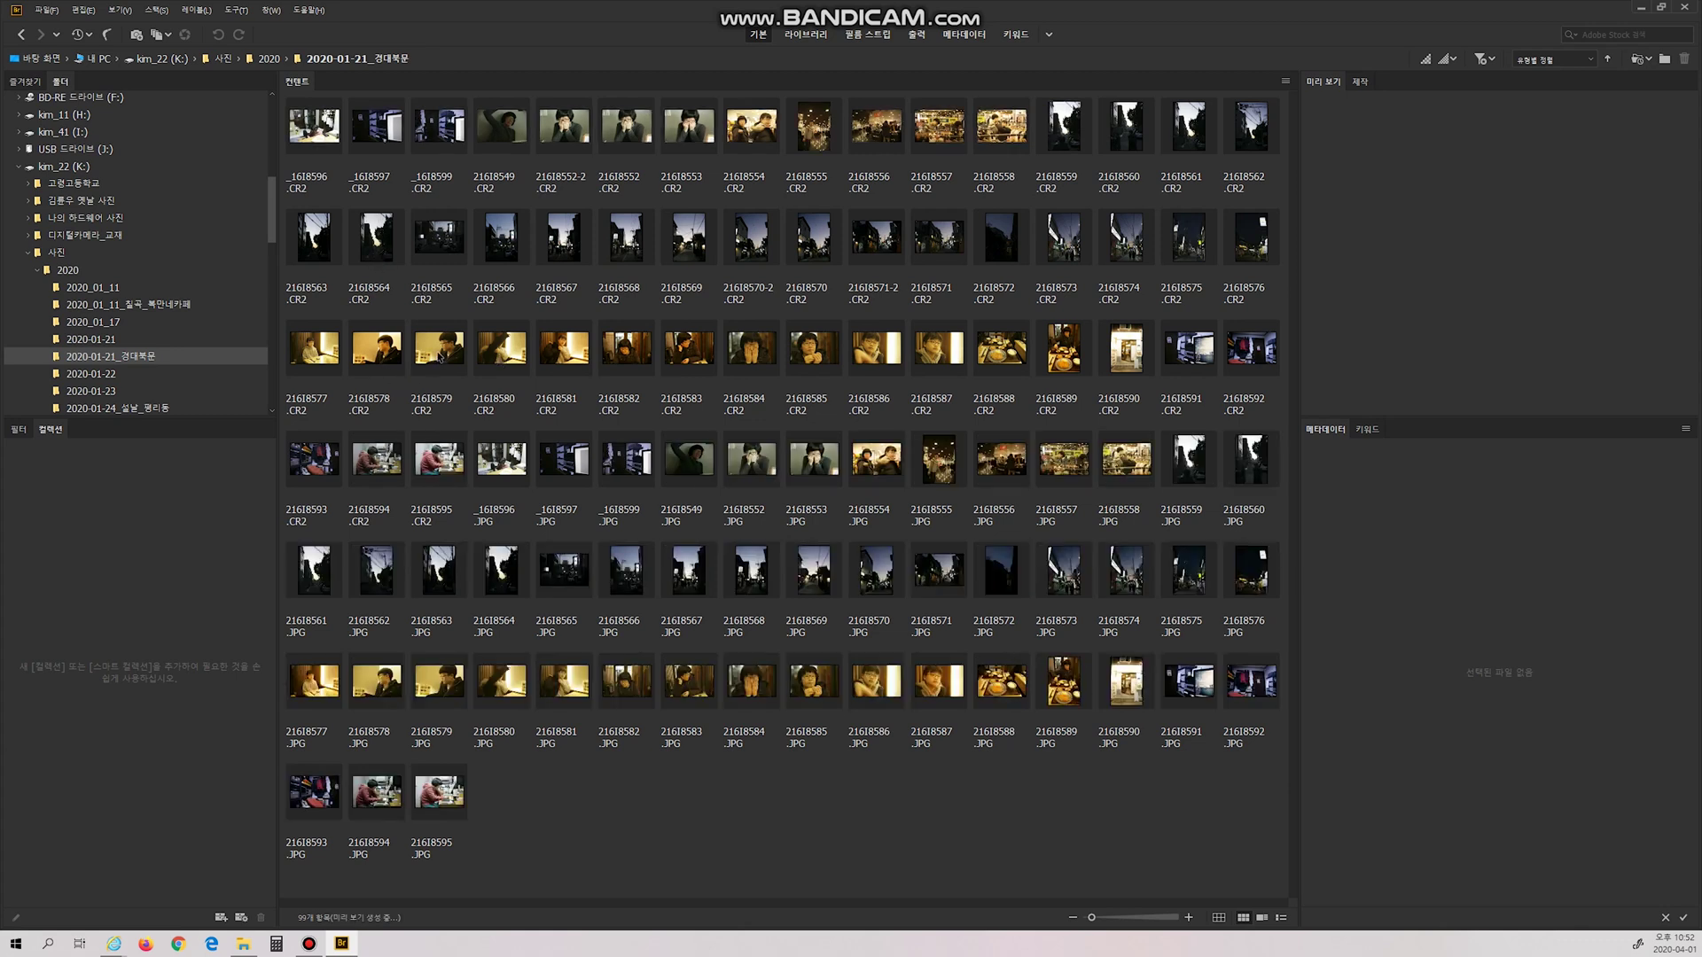
left_click(439, 359)
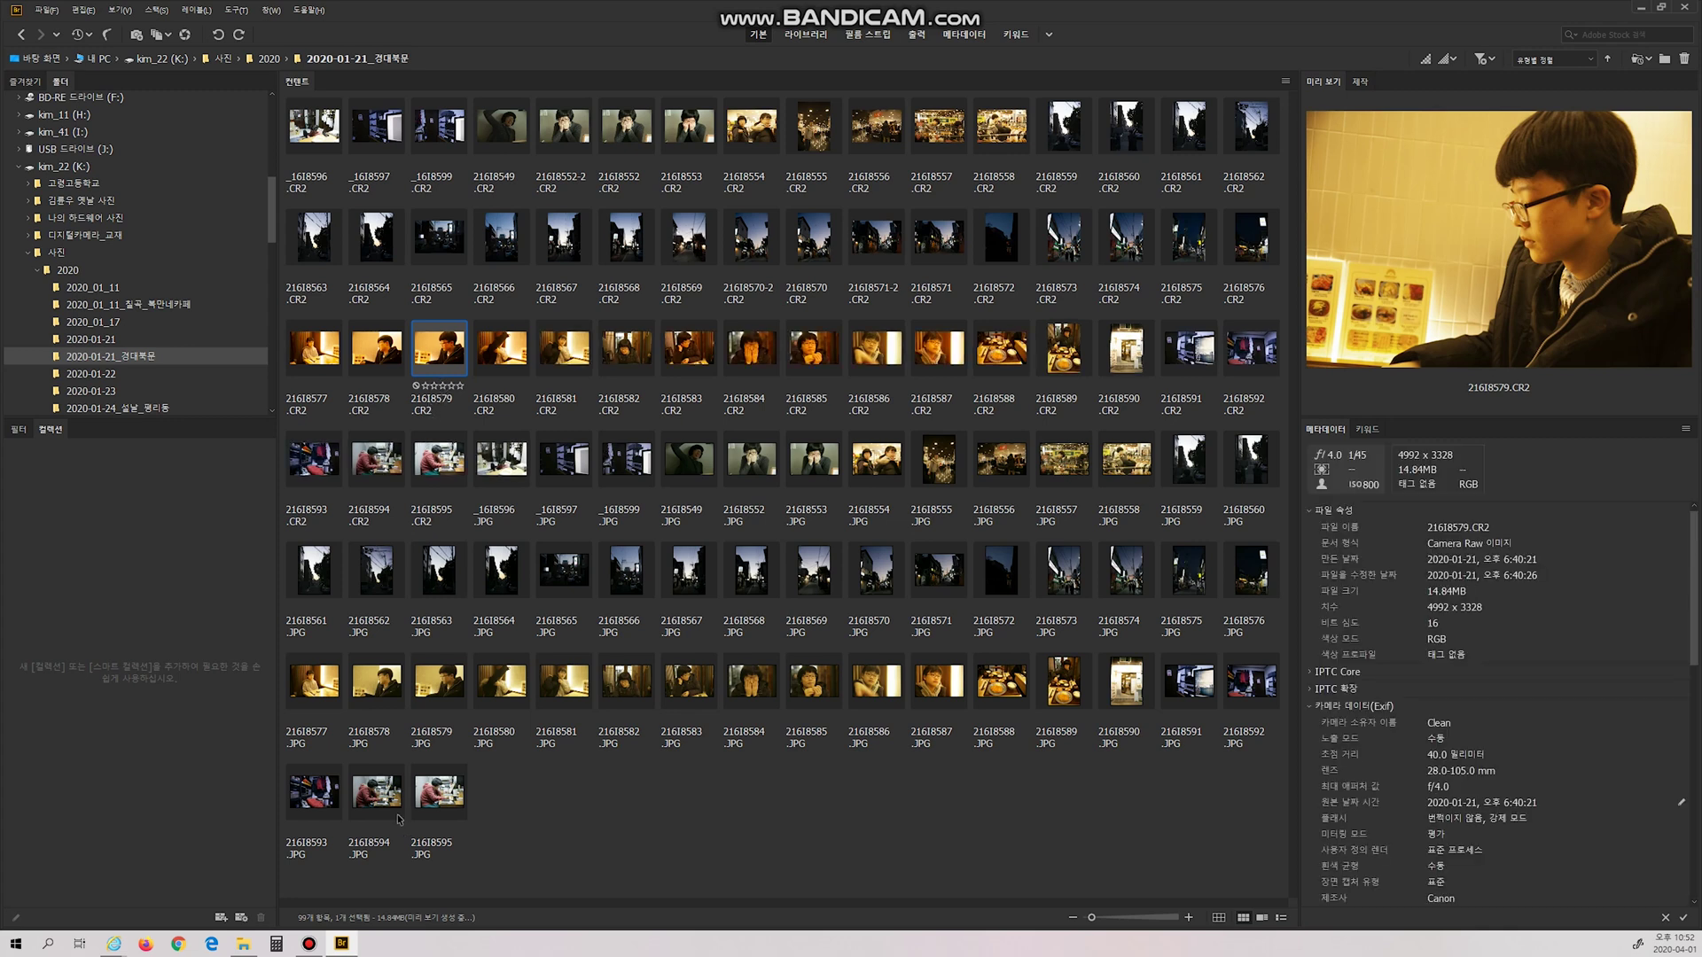
left_click(438, 703)
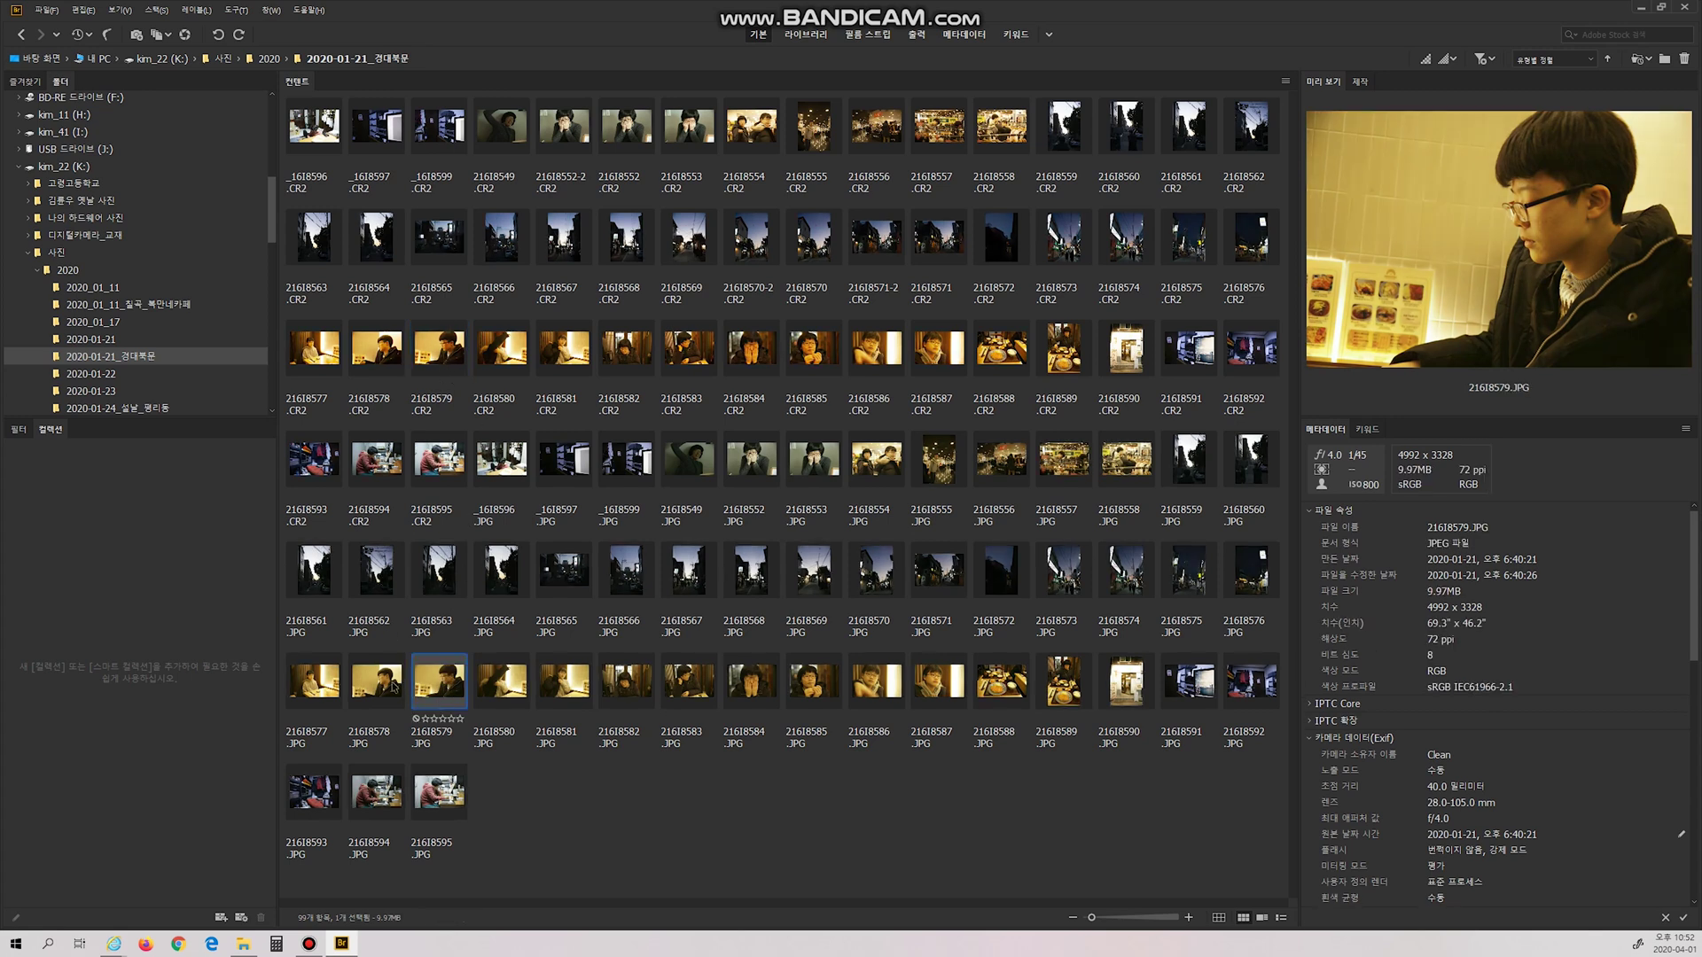
left_click(446, 366)
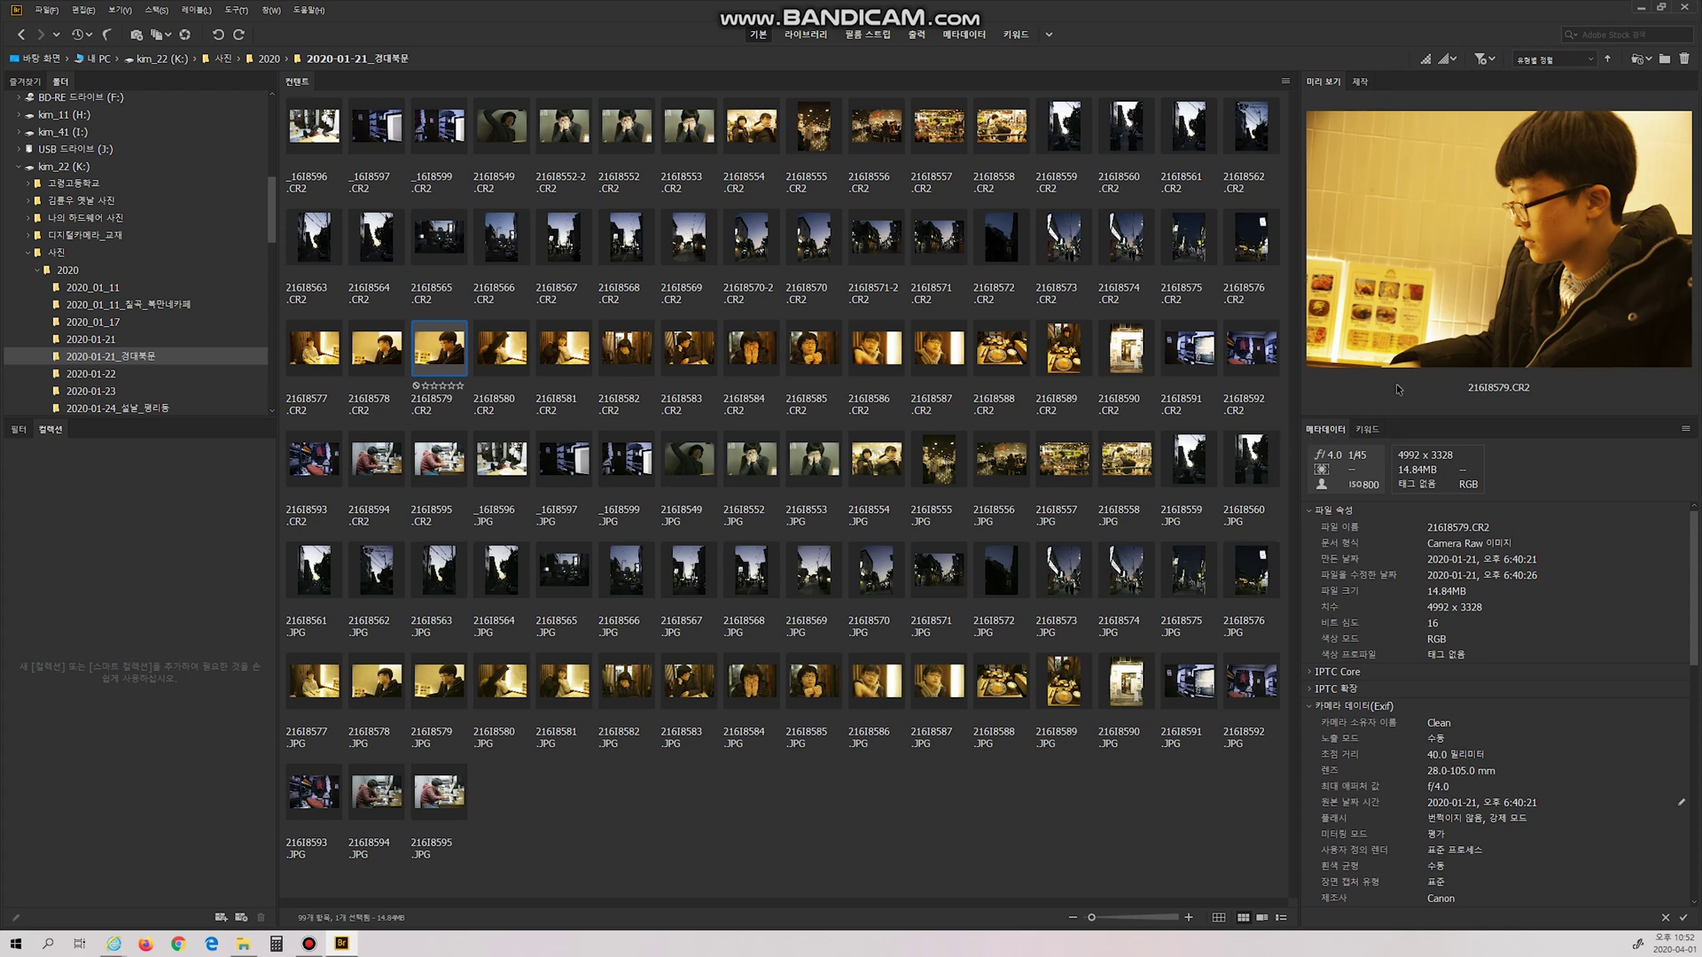
Step: Dock the Metadata panel in the lower-left panel group and close the Collections panel
left_click_drag(1327, 429, 174, 456)
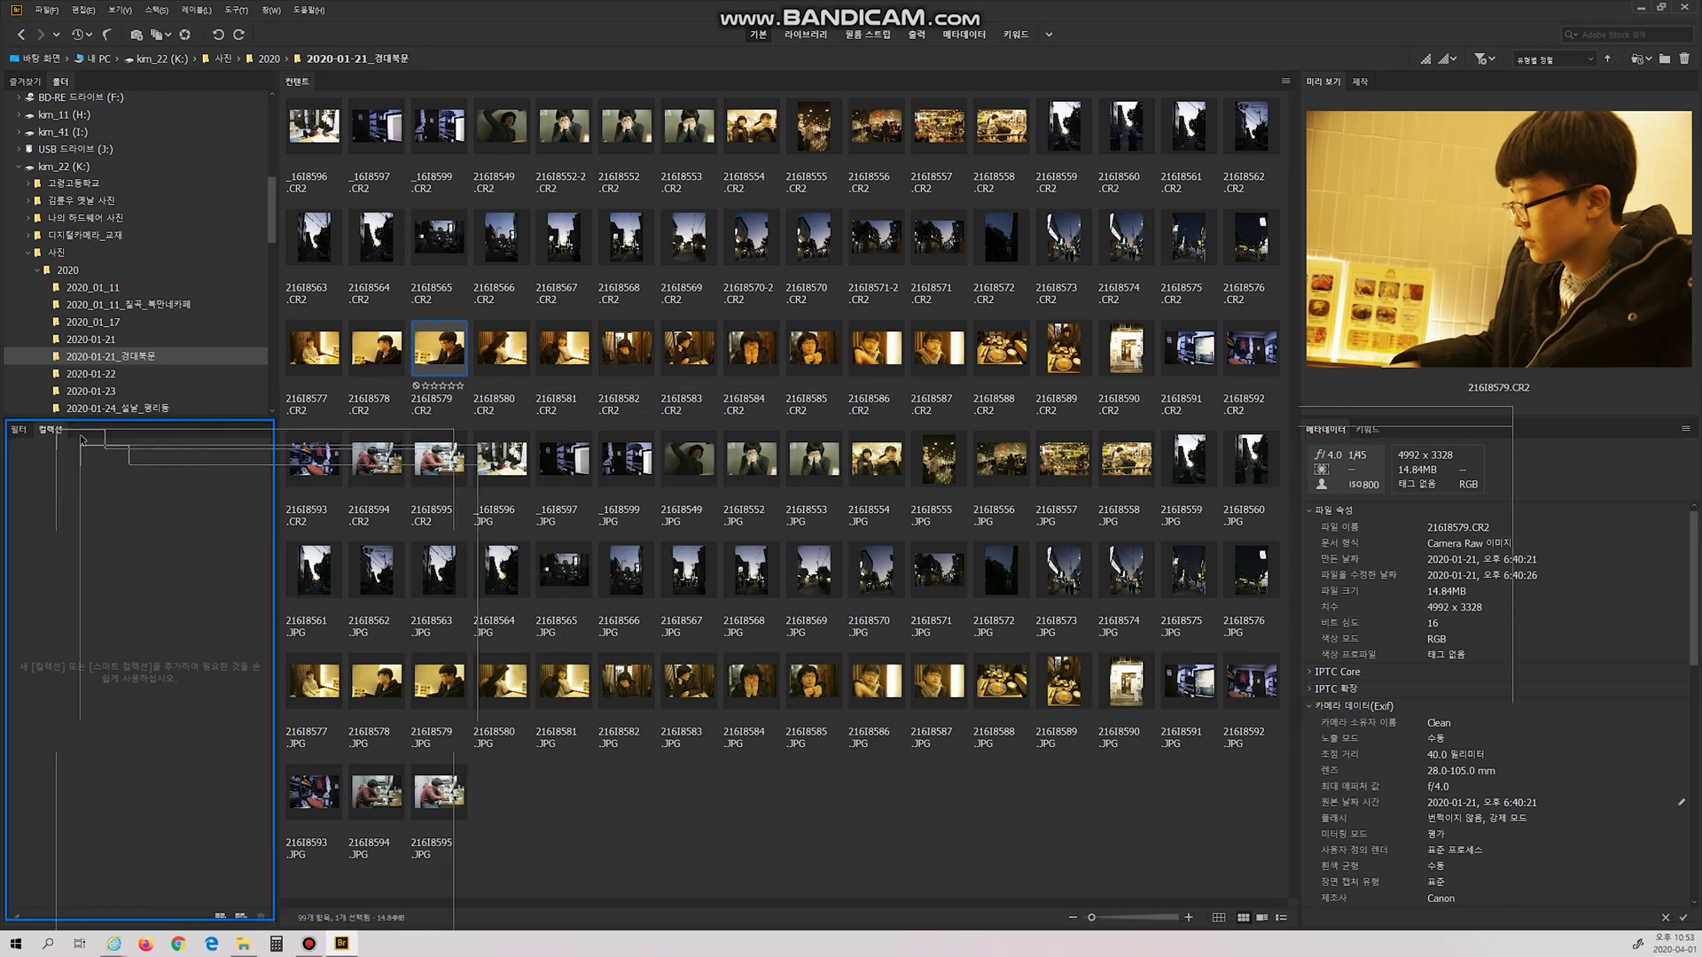
left_click_drag(175, 456, 82, 438)
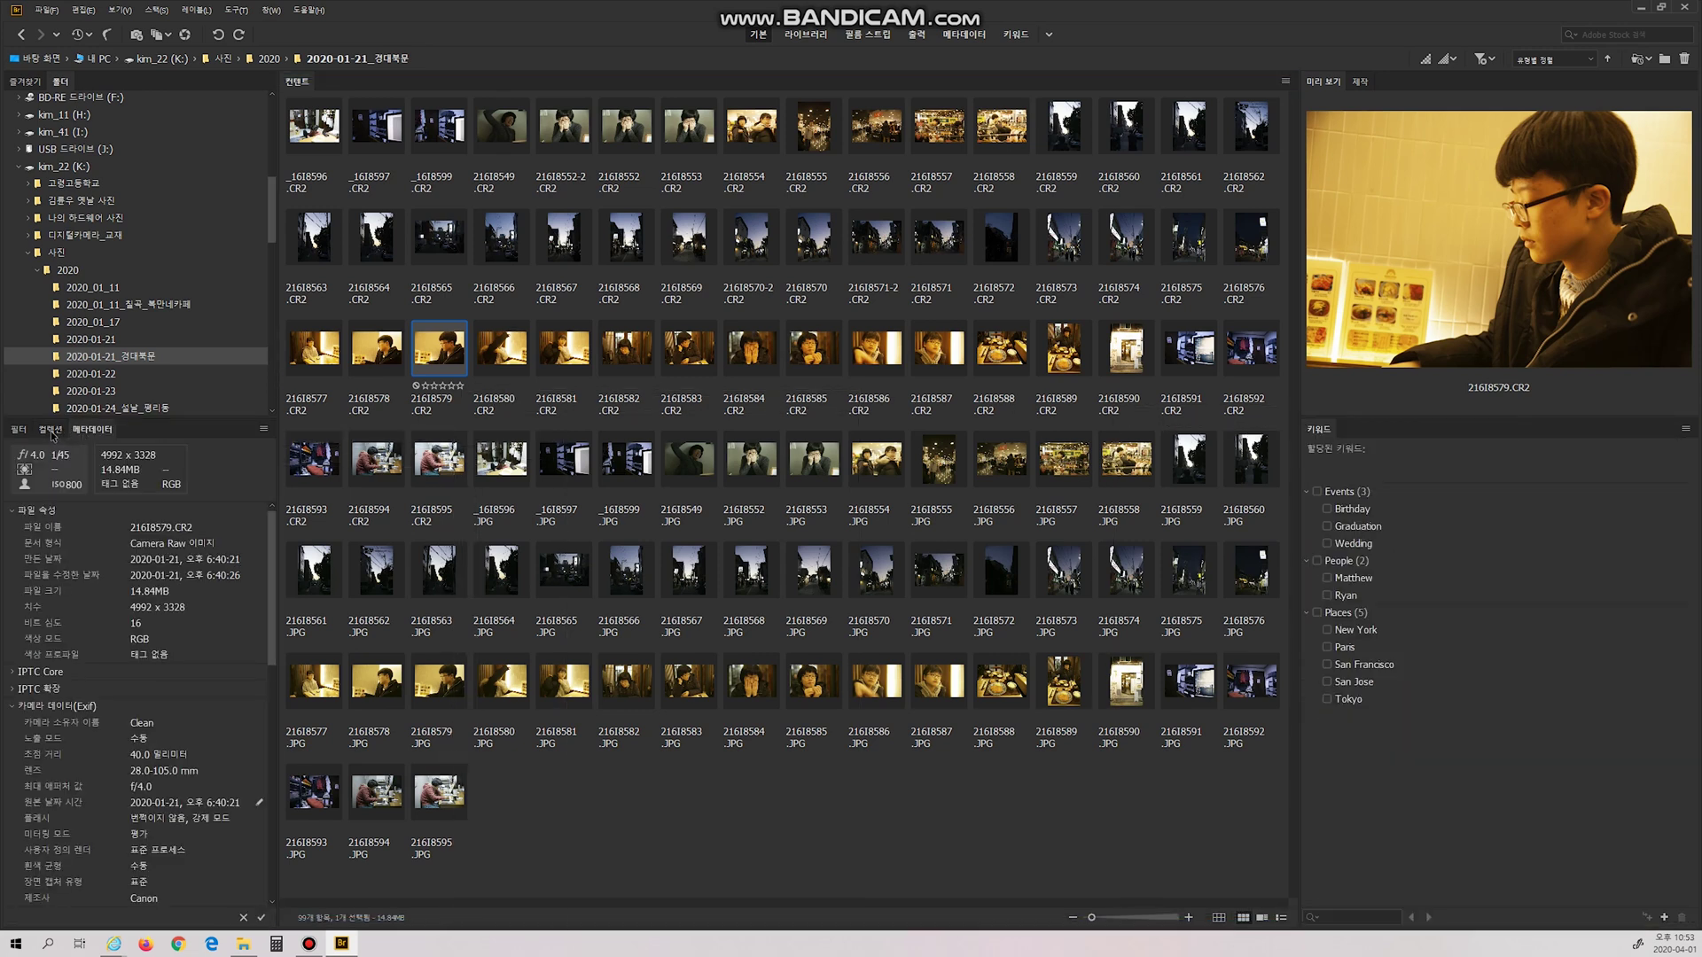
left_click(53, 432)
right_click(52, 434)
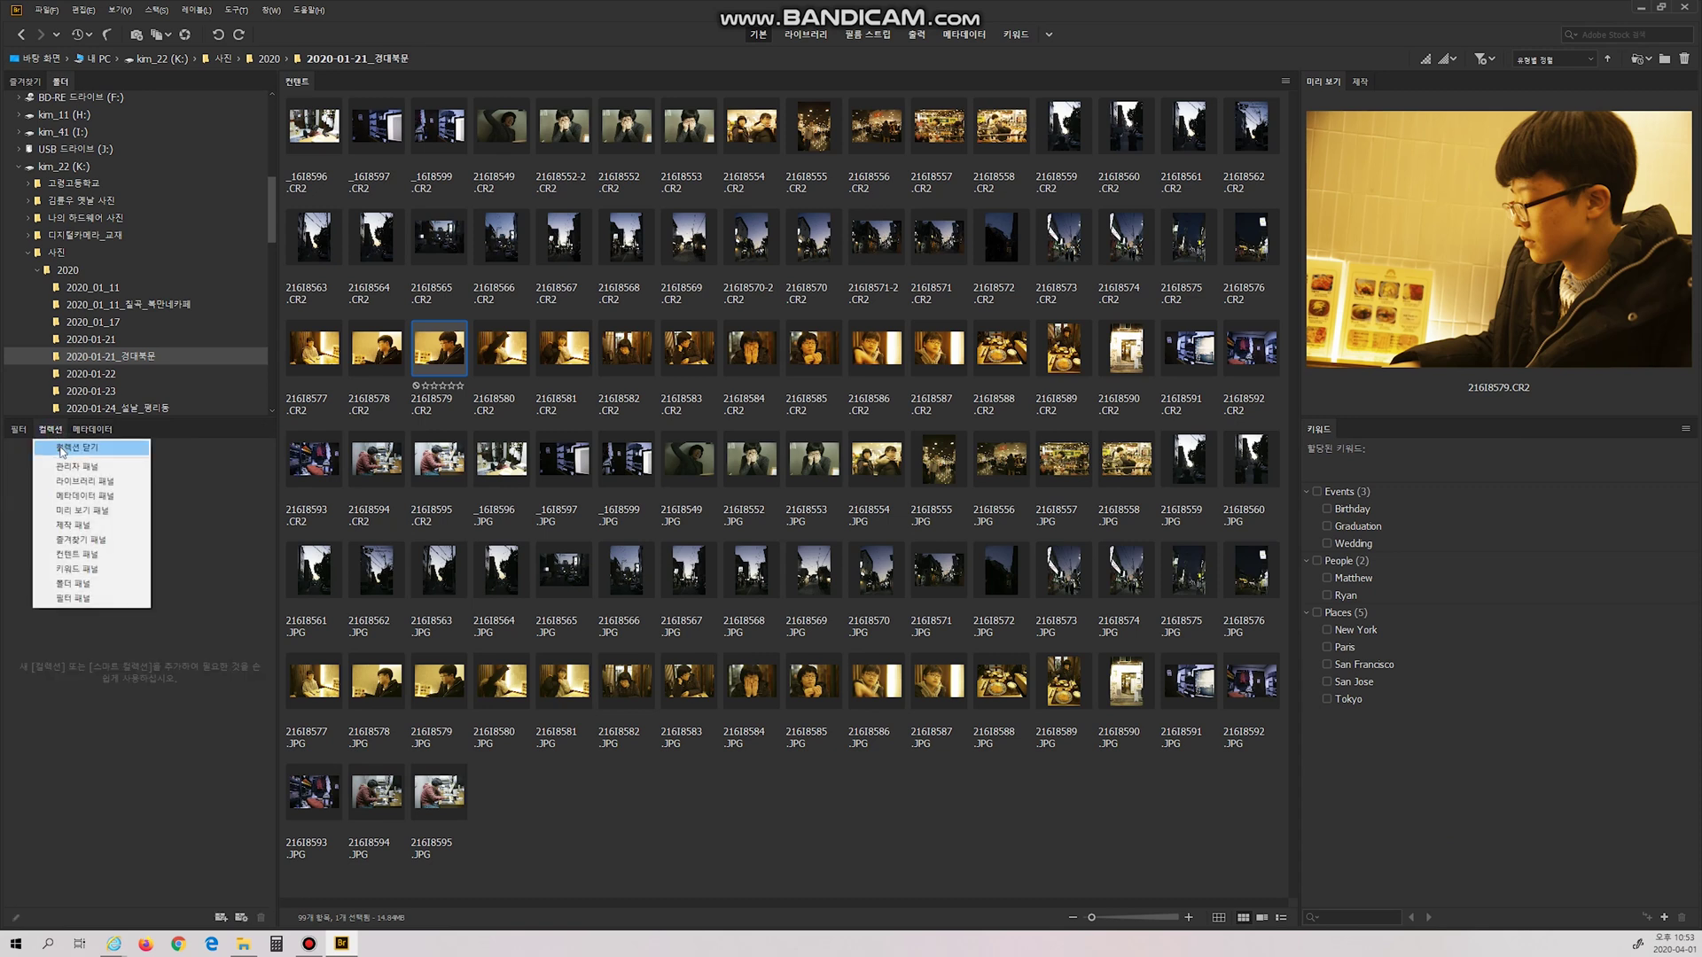
left_click(64, 448)
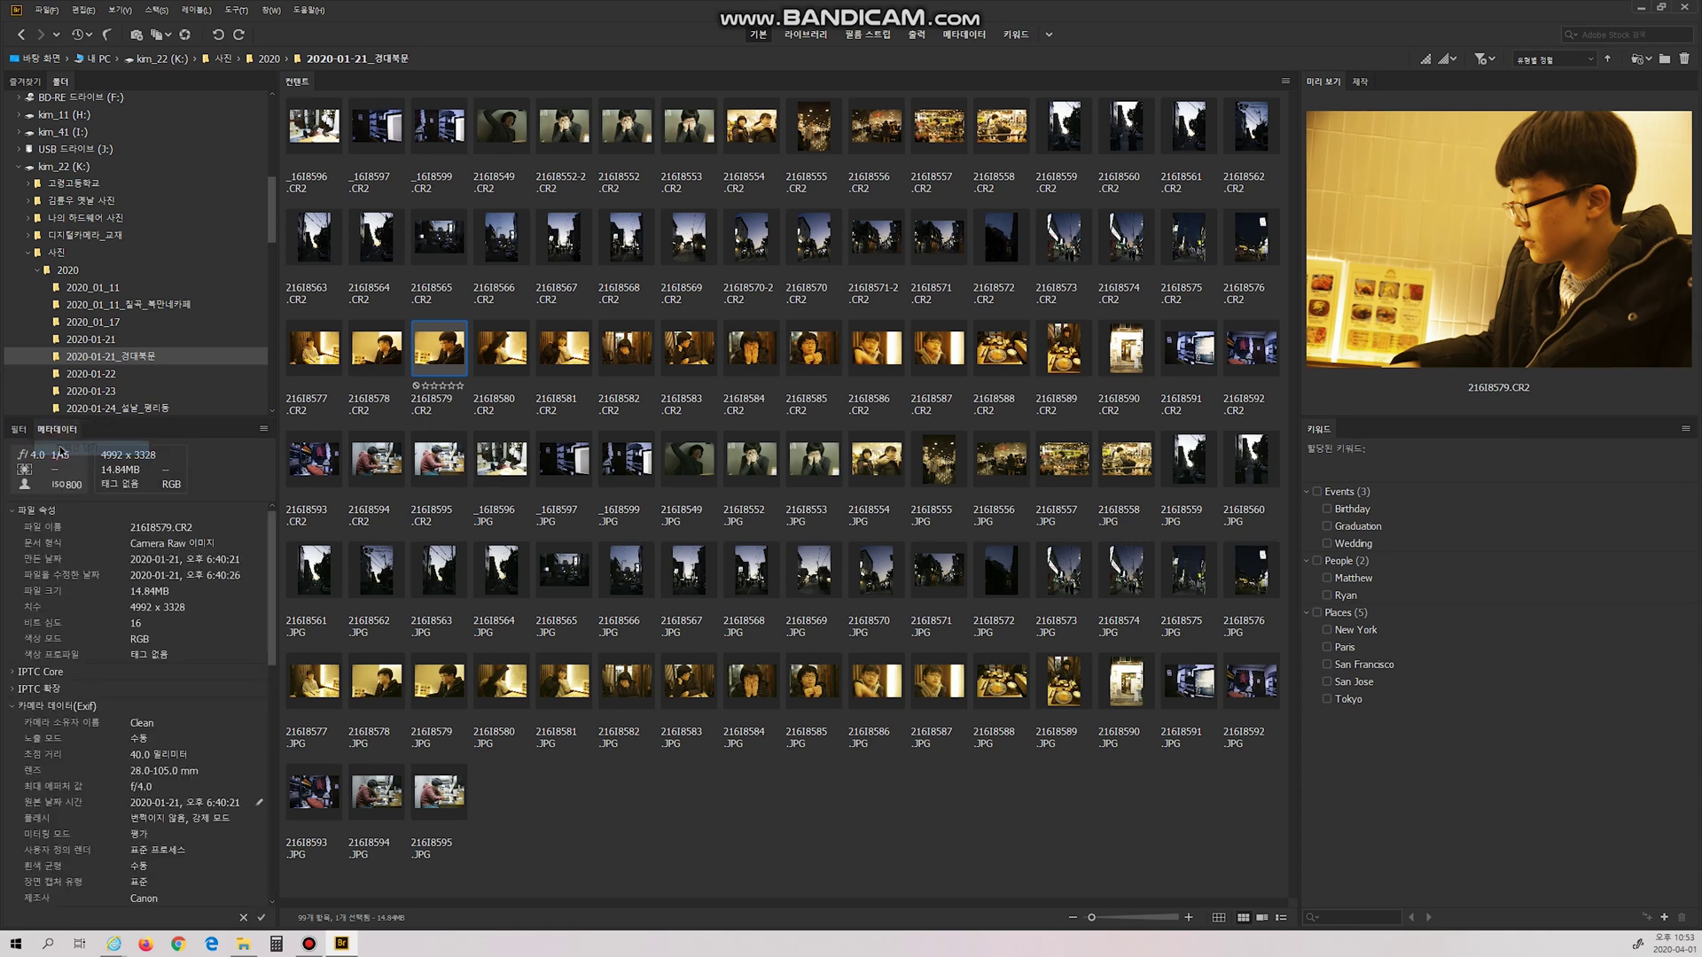
Step: Close the Filter and Keywords panels and widen the preview pane
right_click(20, 431)
left_click(31, 443)
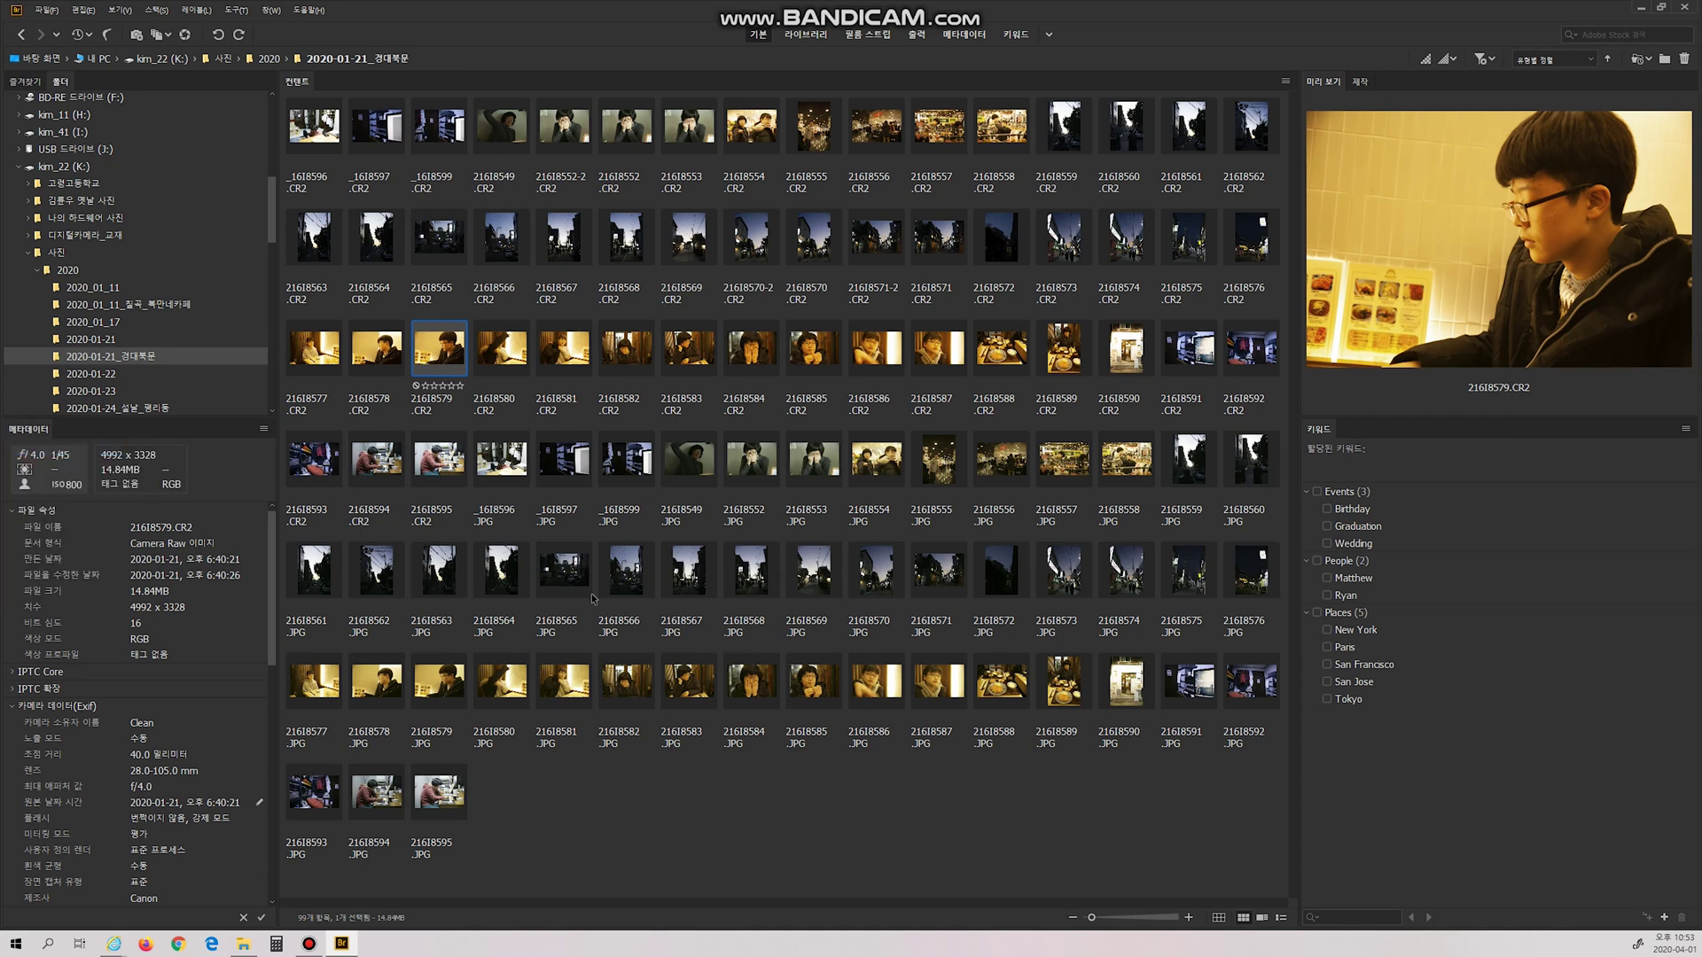
right_click(1329, 434)
left_click(1343, 451)
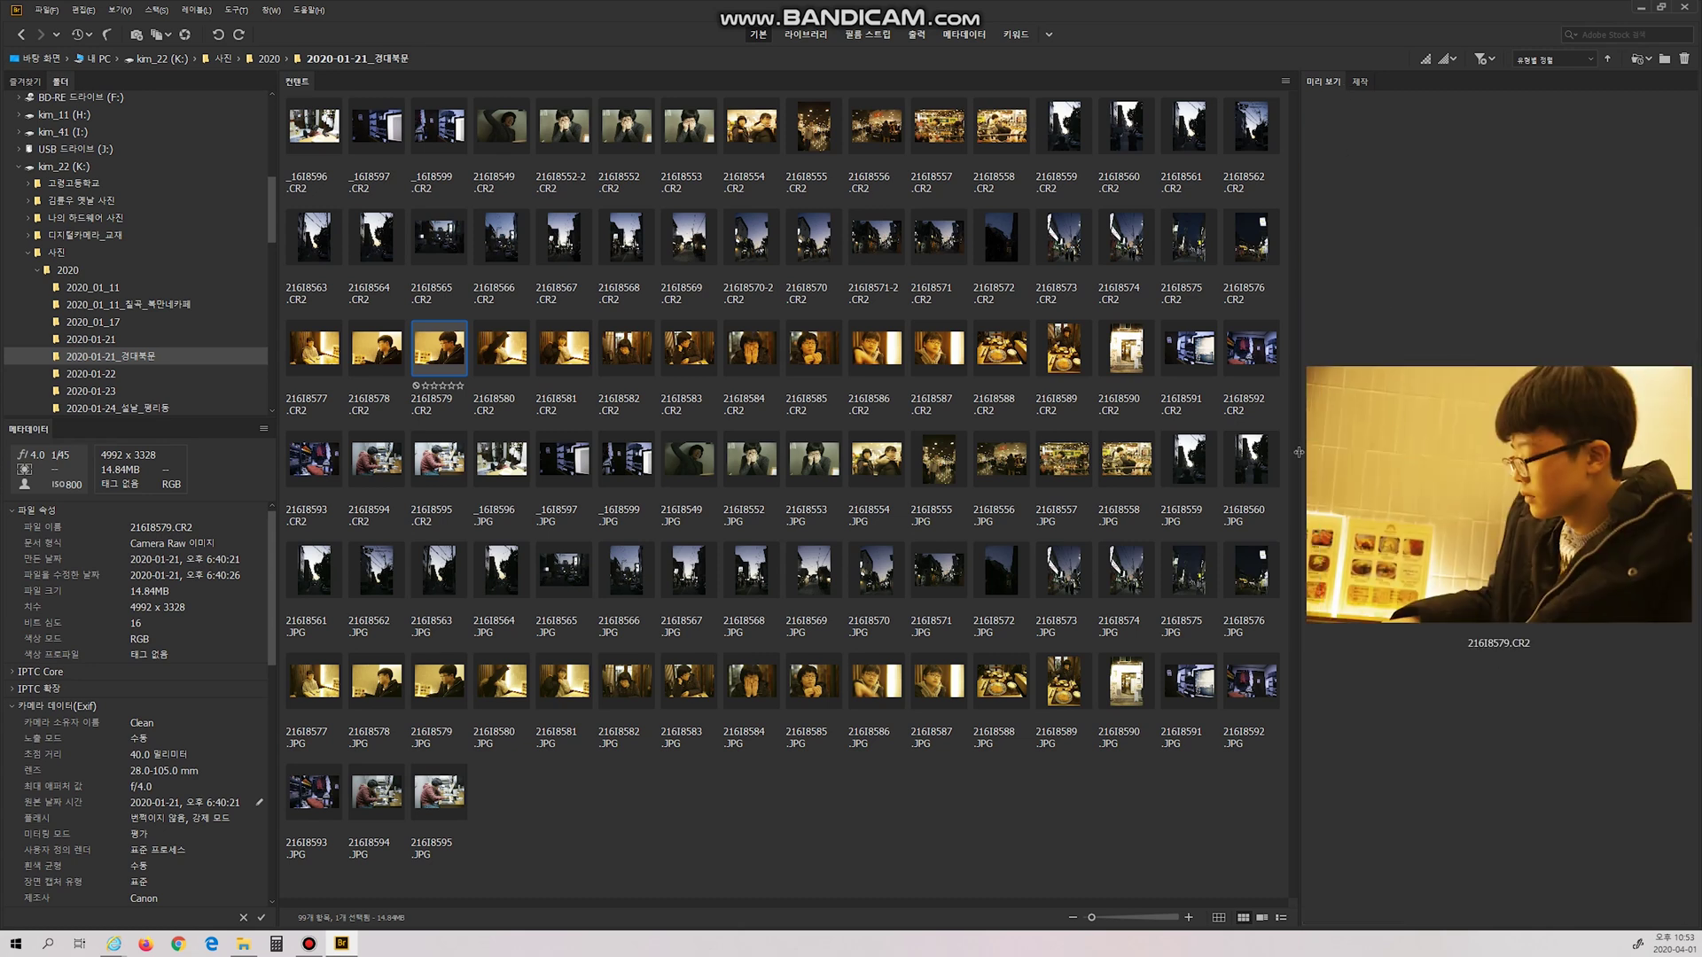
left_click_drag(1299, 452, 1094, 439)
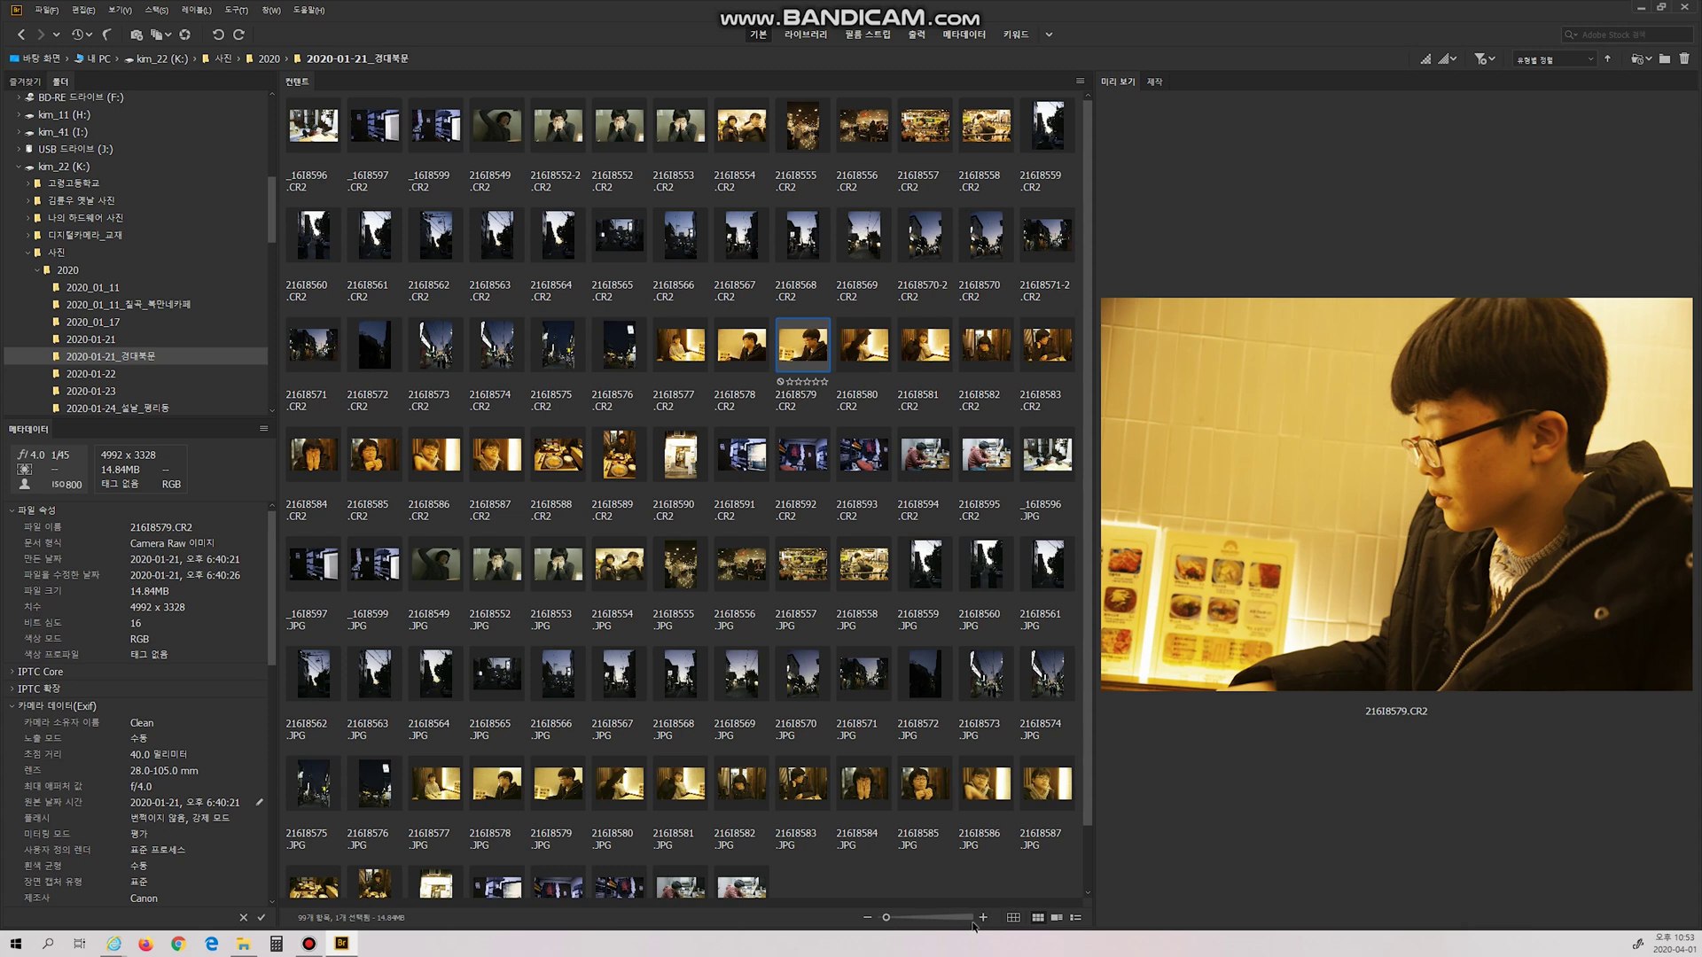
Step: Enlarge the thumbnails three steps, then shrink them back two steps
left_click(982, 920)
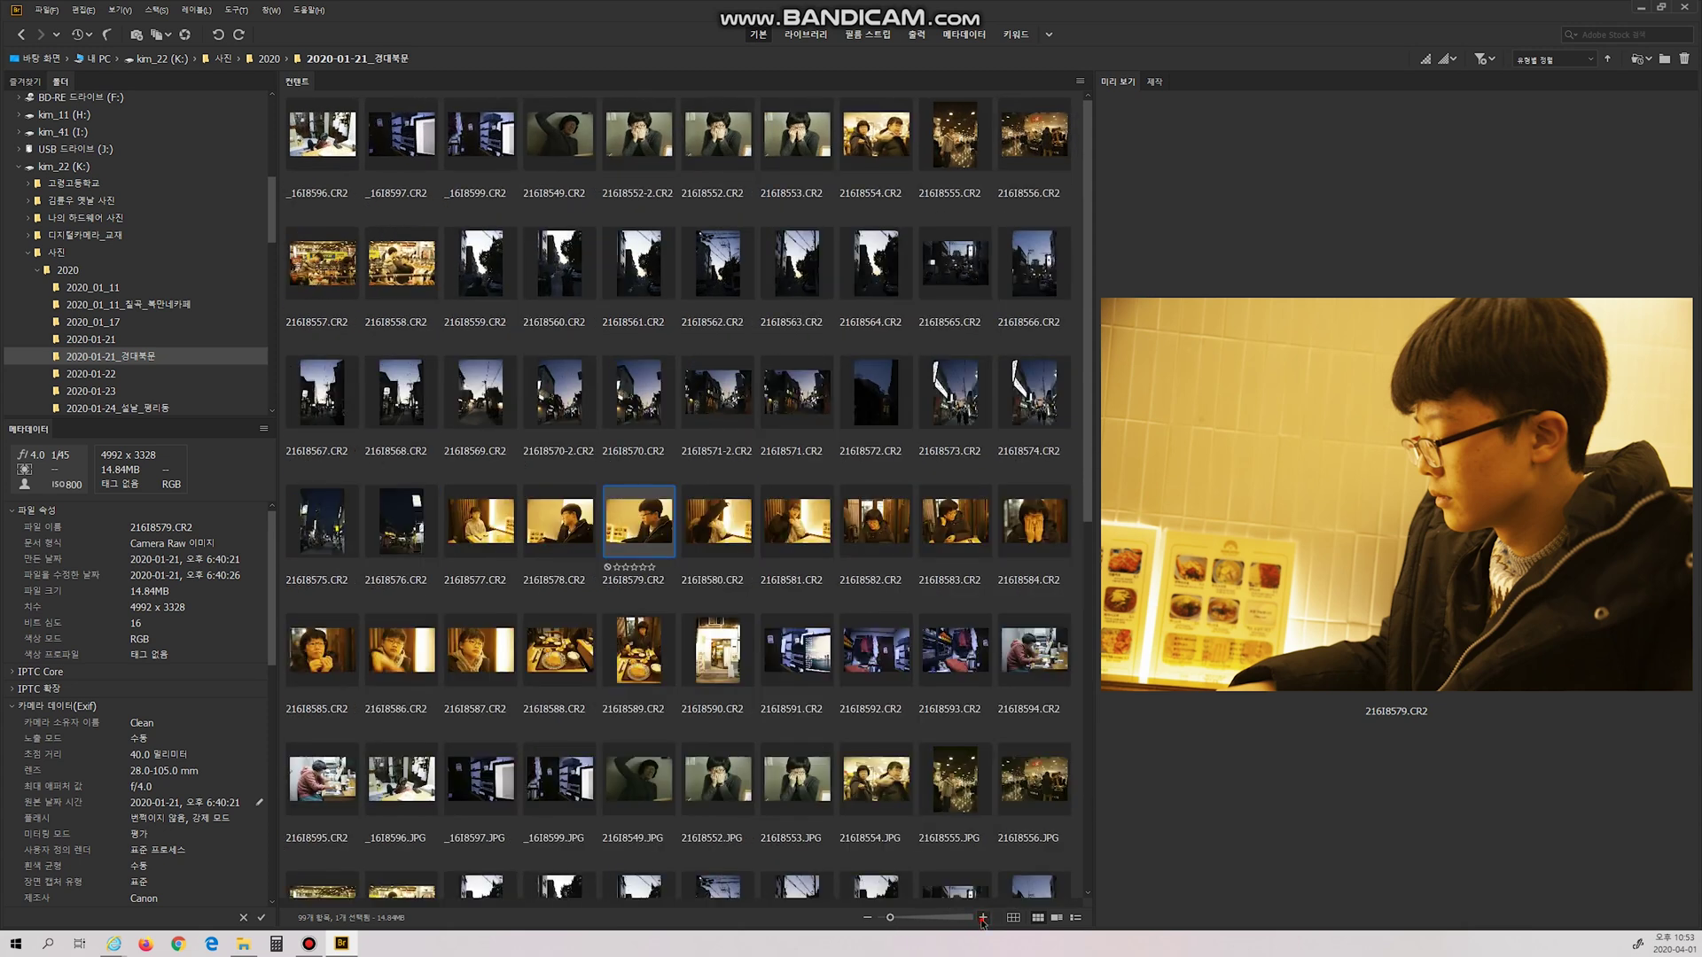
left_click(982, 919)
left_click(982, 919)
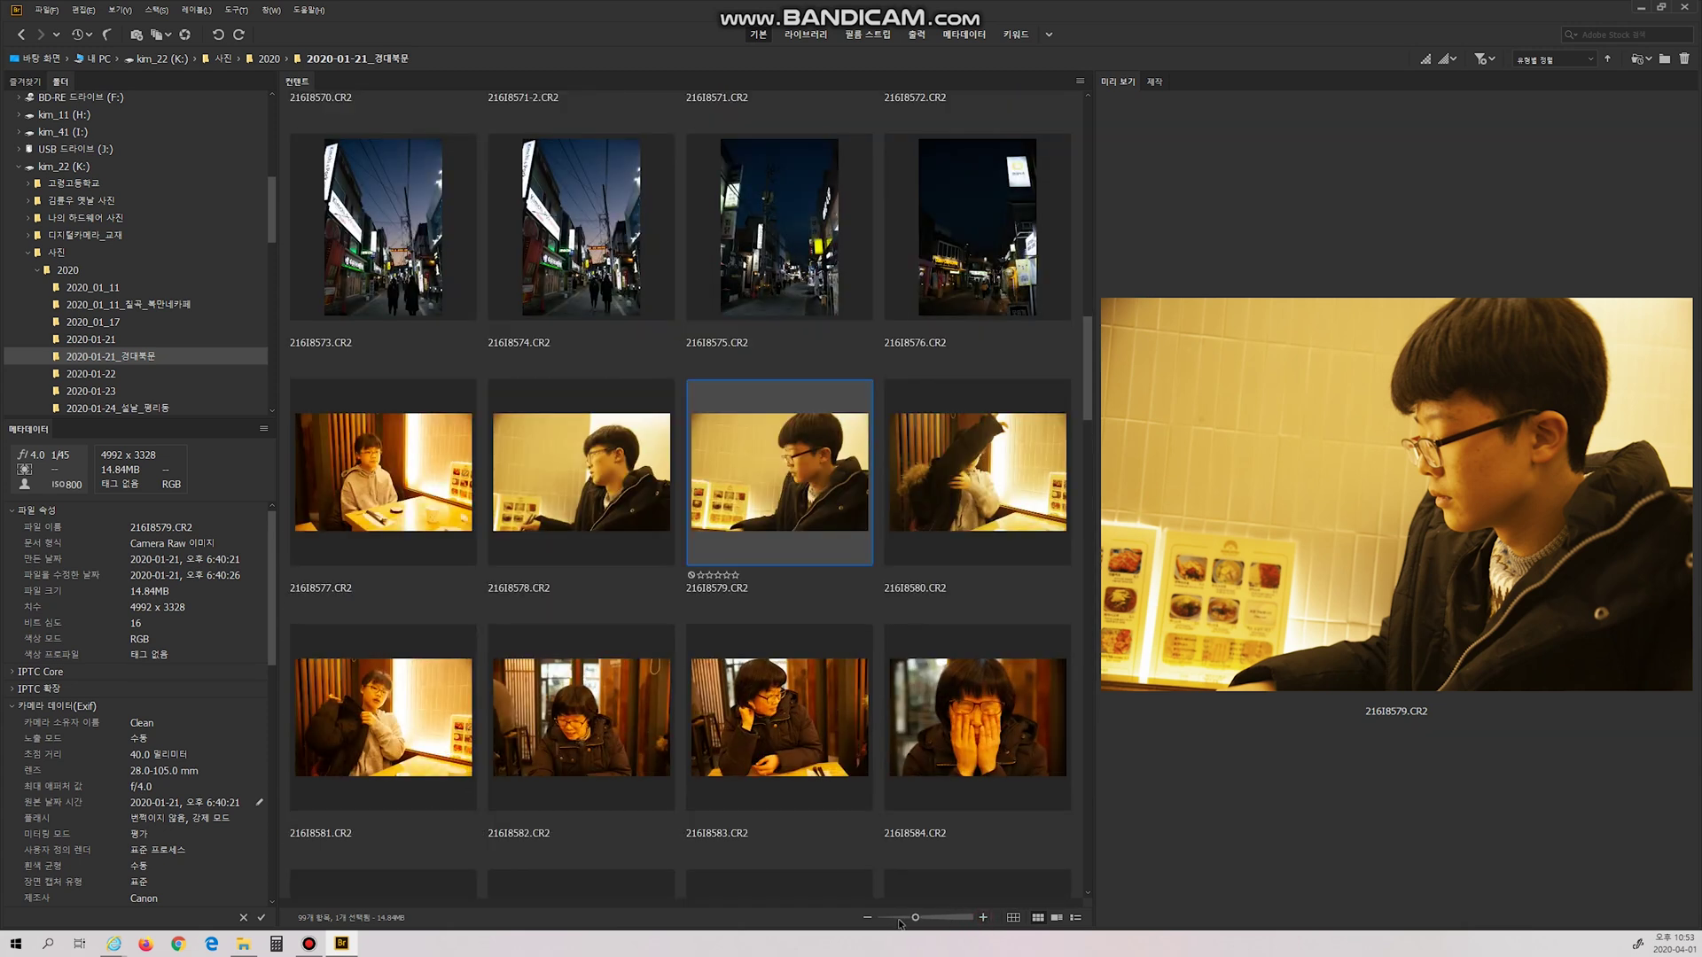
left_click(867, 919)
left_click(868, 918)
left_click(868, 918)
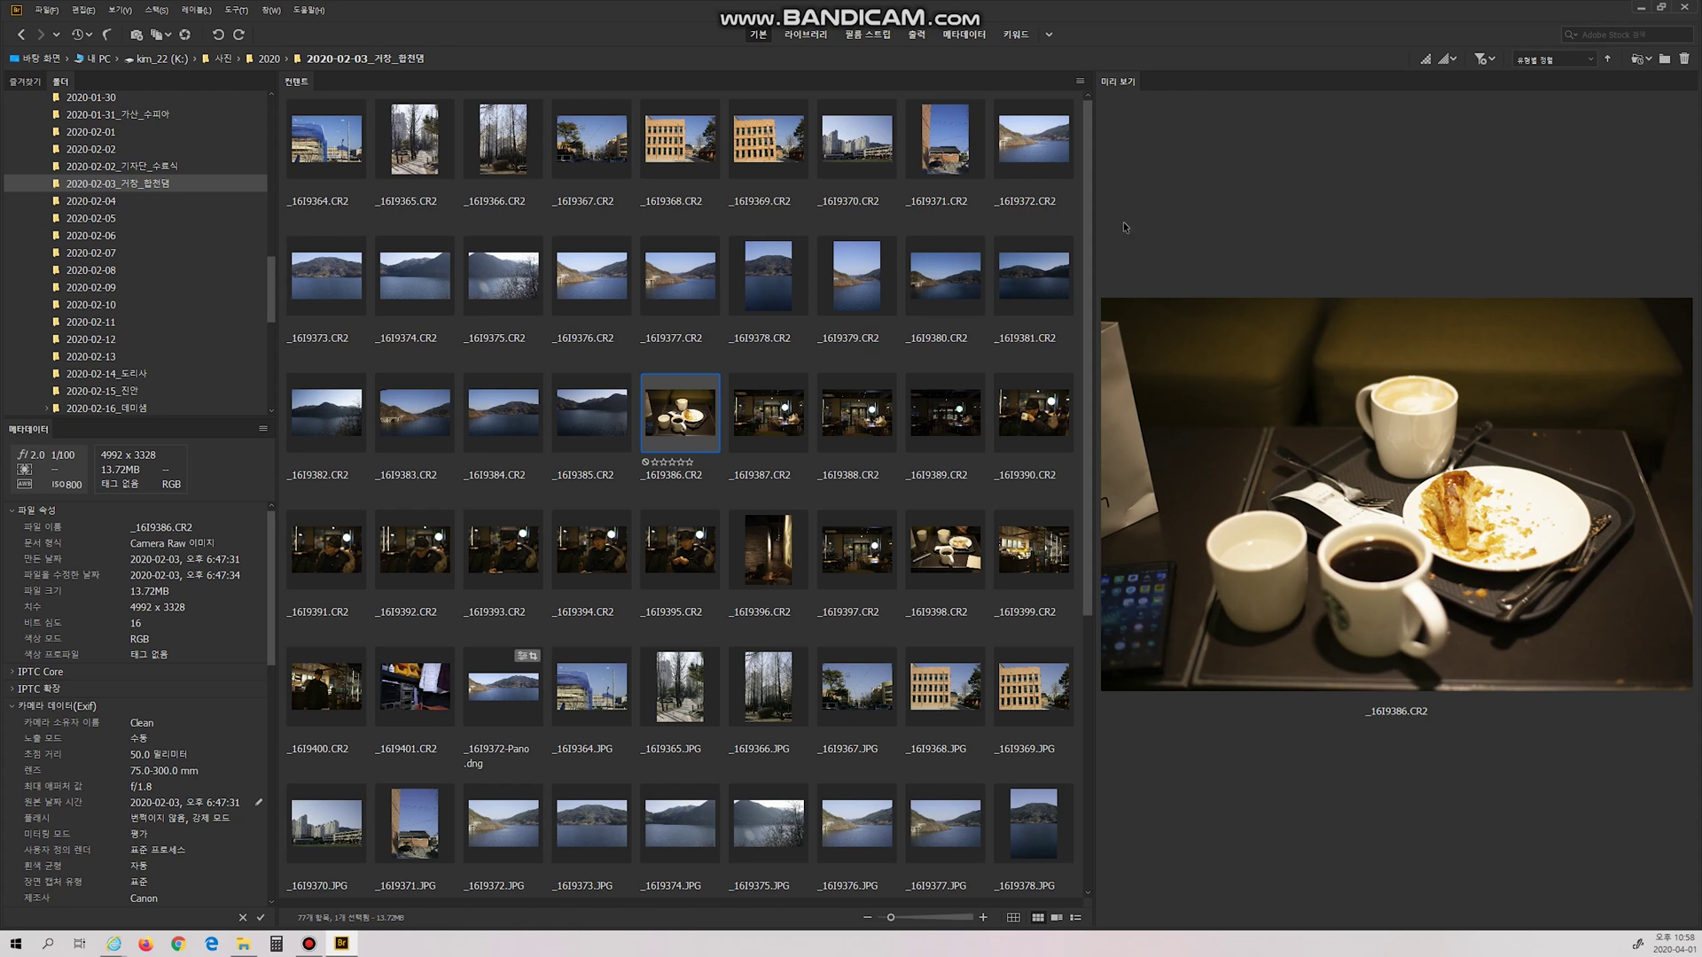
left_click(584, 276)
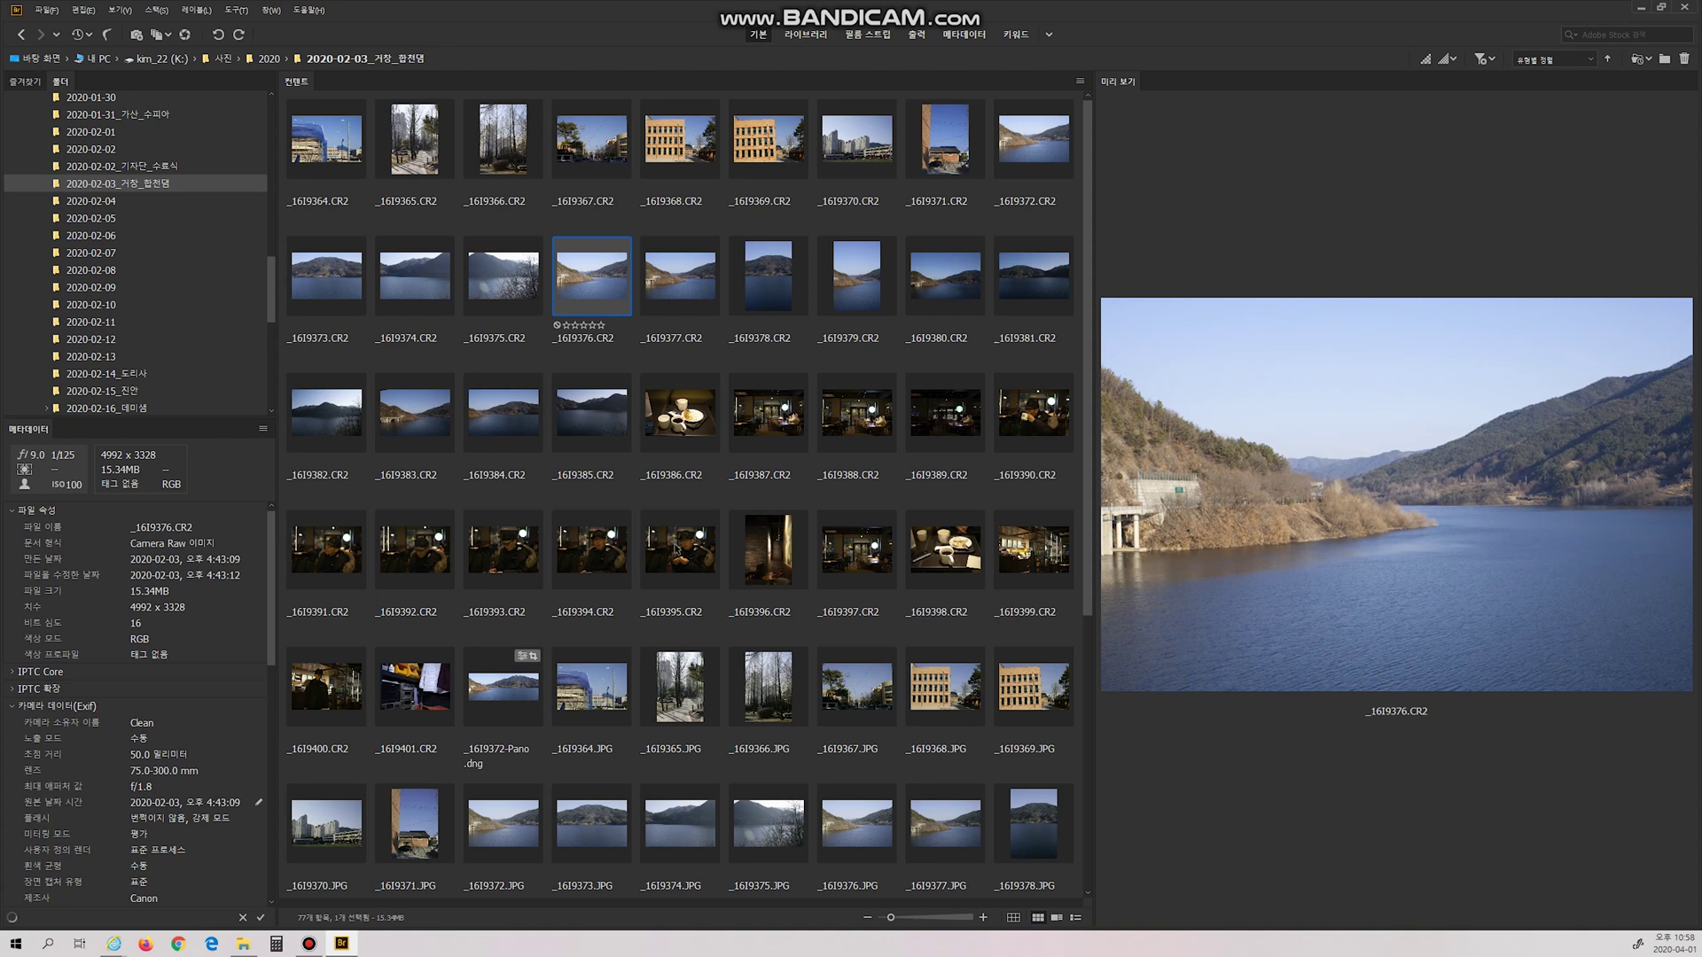
left_click(674, 552)
left_click(682, 691)
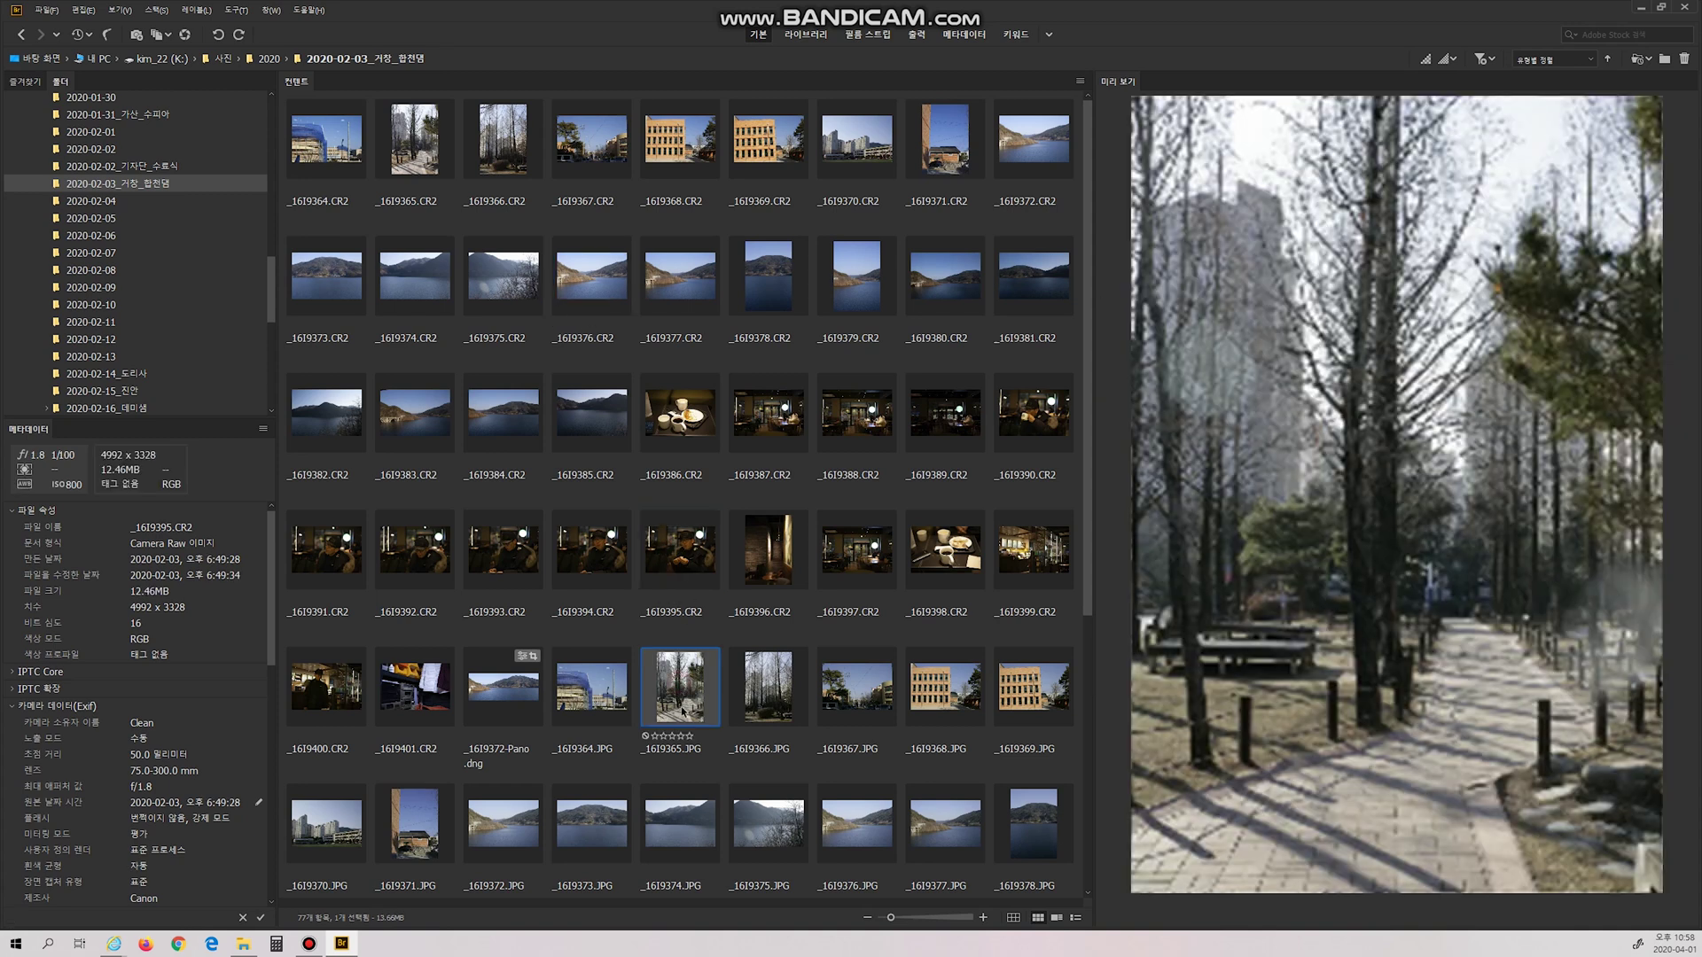
left_click(856, 709)
left_click(960, 709)
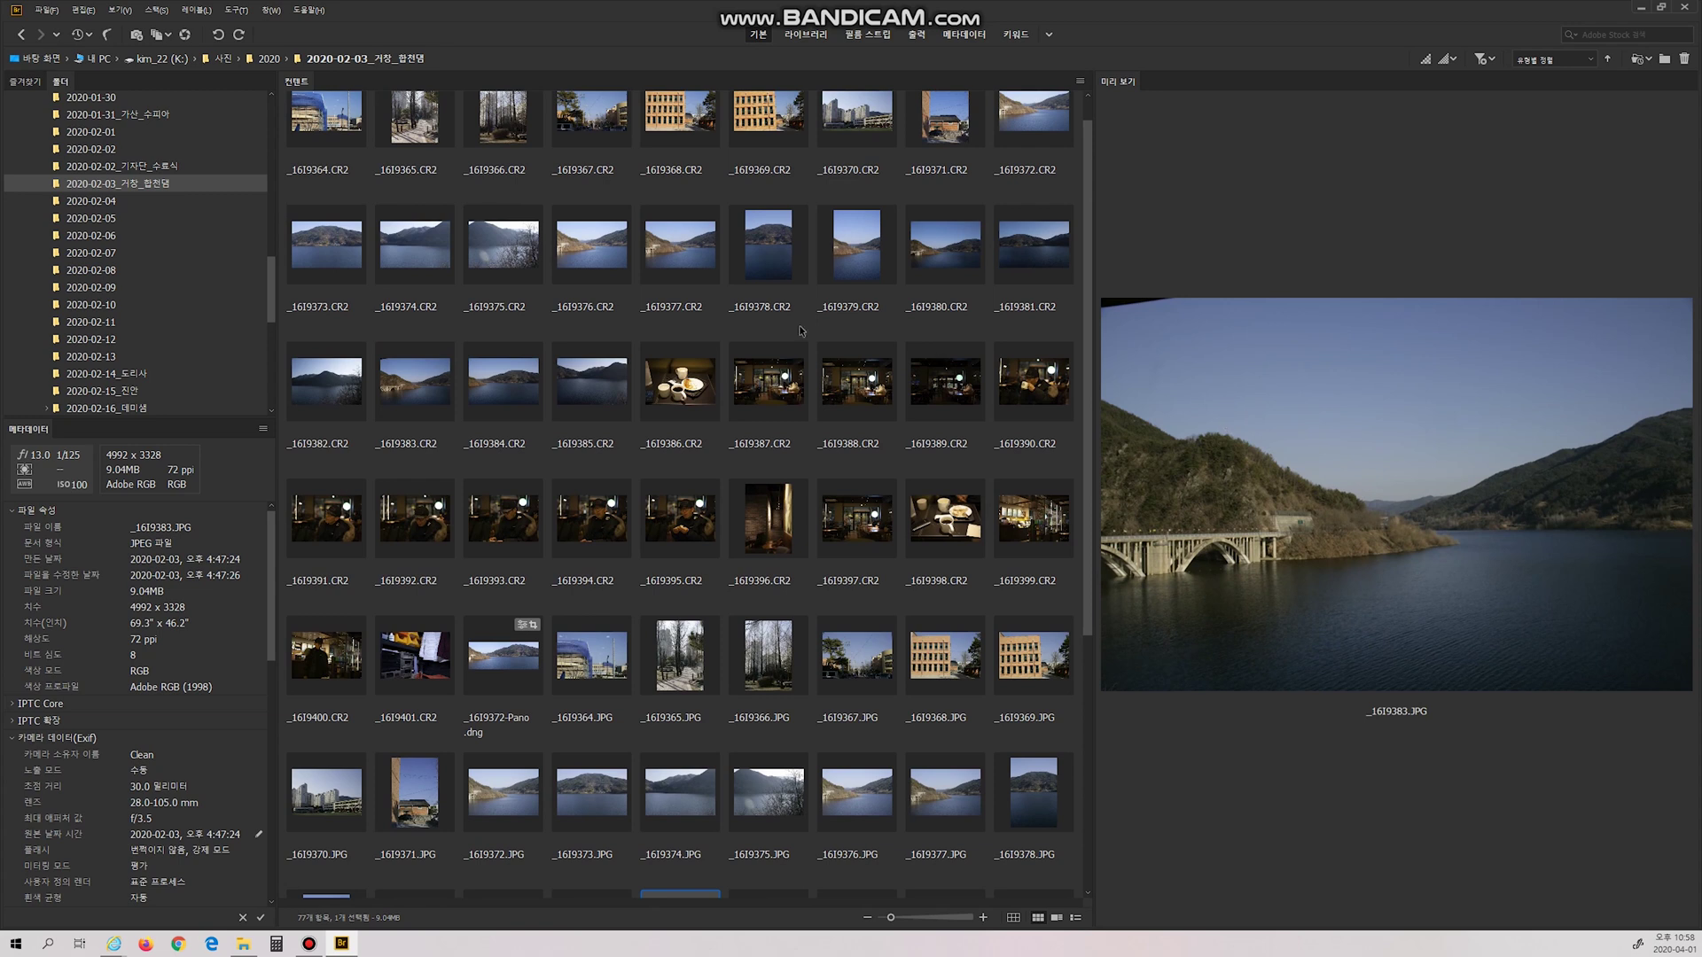
left_click(579, 383)
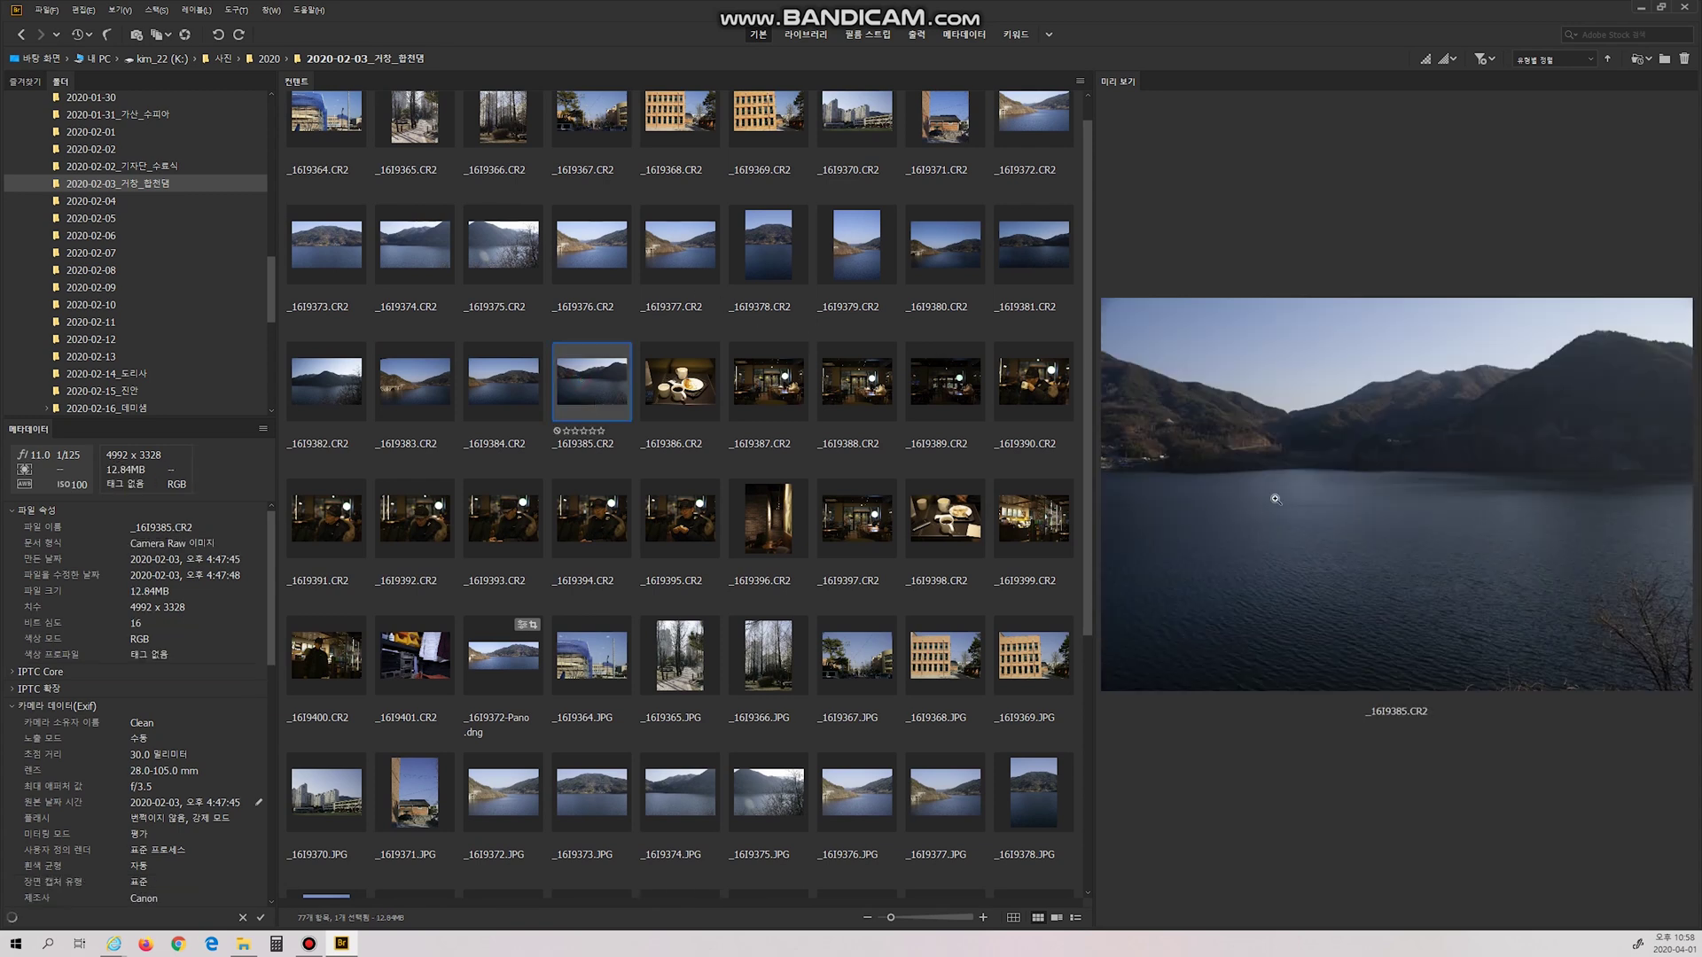
left_click(1282, 411)
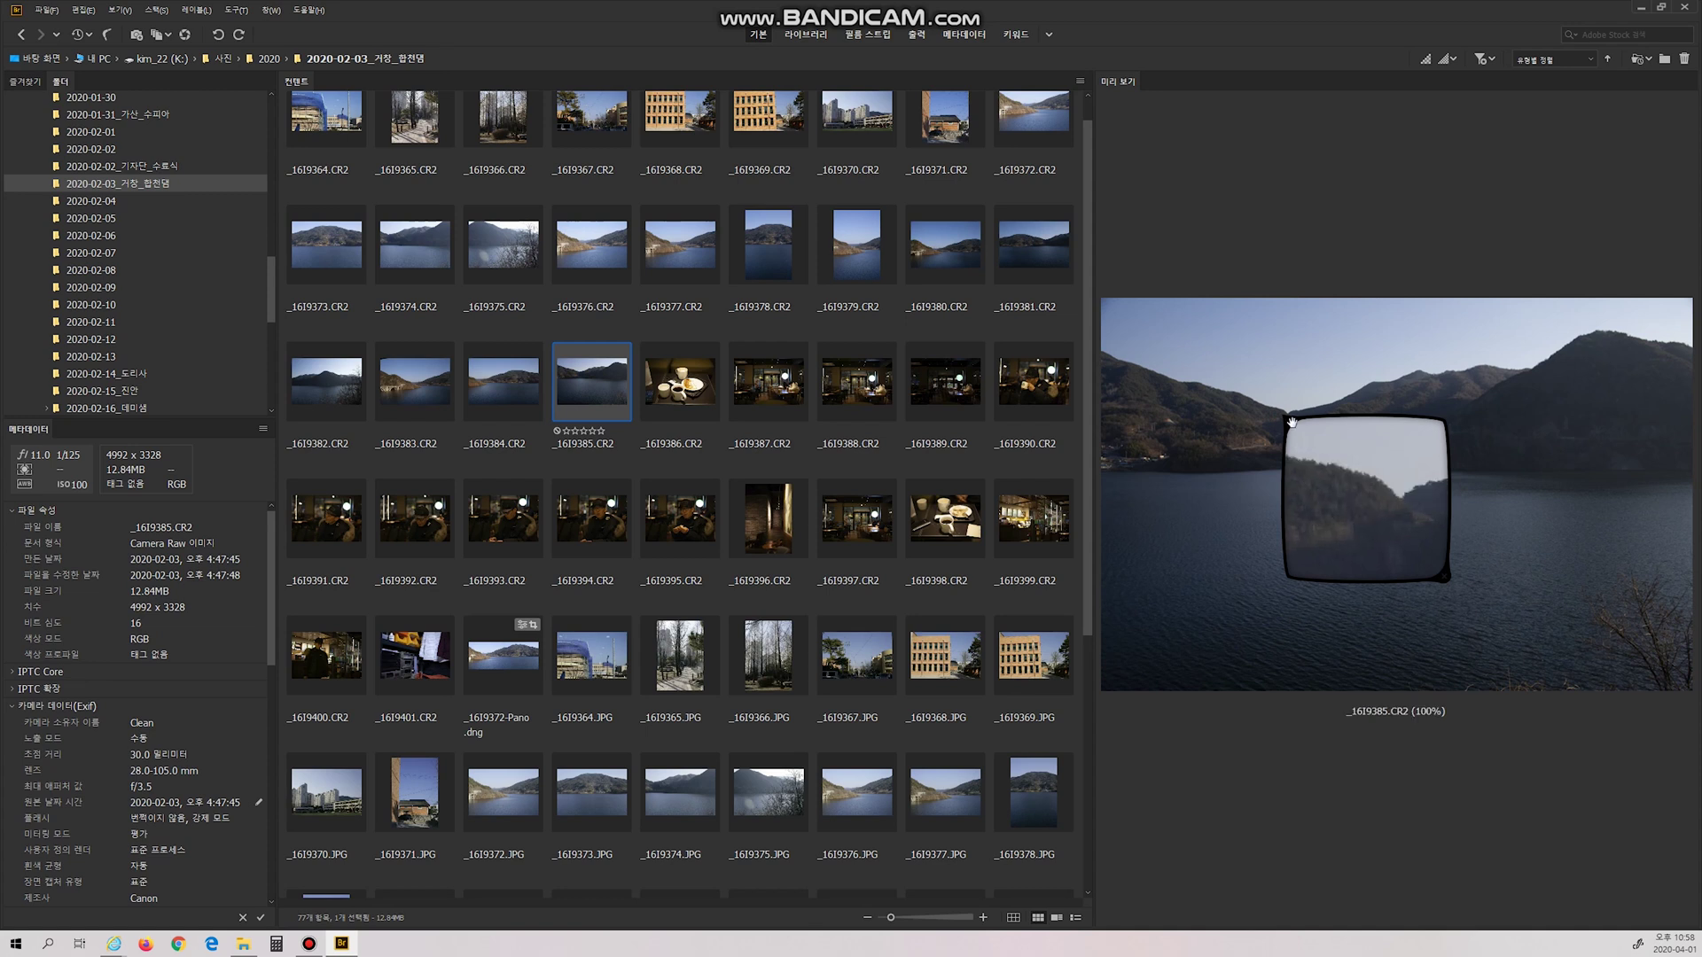
mouse_move(1292, 423)
left_mouse_down()
mouse_move(1272, 372)
mouse_move(1450, 353)
mouse_move(1476, 383)
mouse_move(1110, 395)
mouse_move(1136, 458)
mouse_move(1197, 488)
mouse_move(1377, 496)
mouse_move(1474, 587)
mouse_move(1627, 634)
mouse_move(1636, 567)
mouse_move(1476, 357)
left_mouse_up()
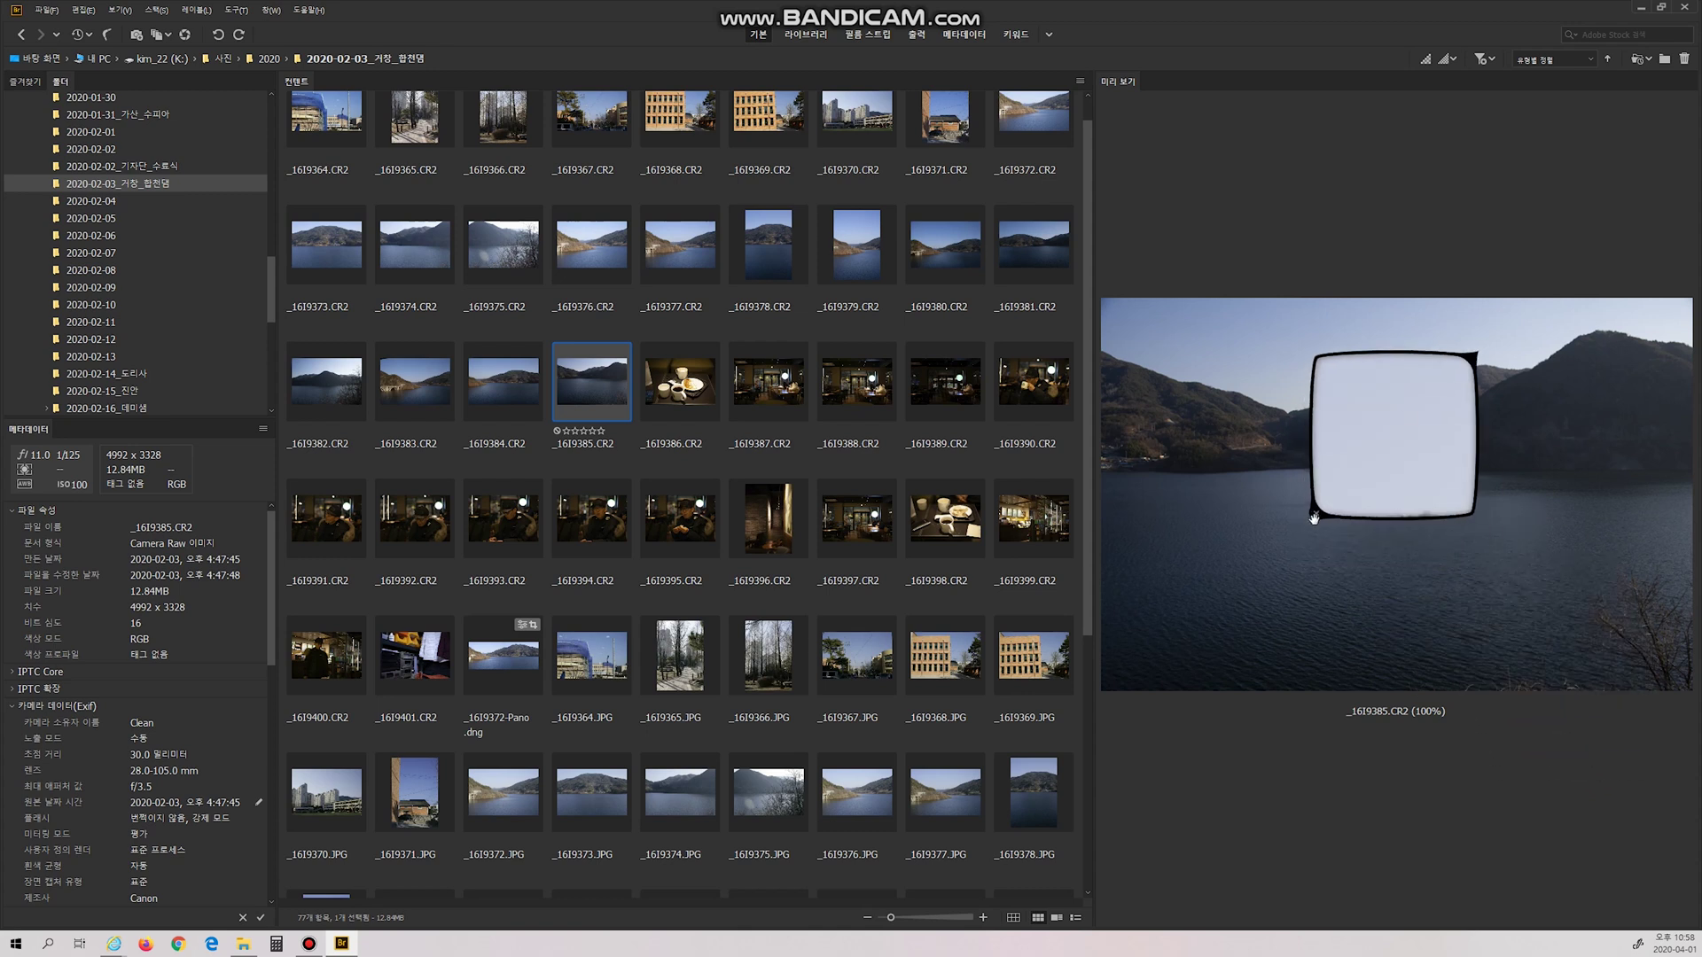
left_click(1312, 514)
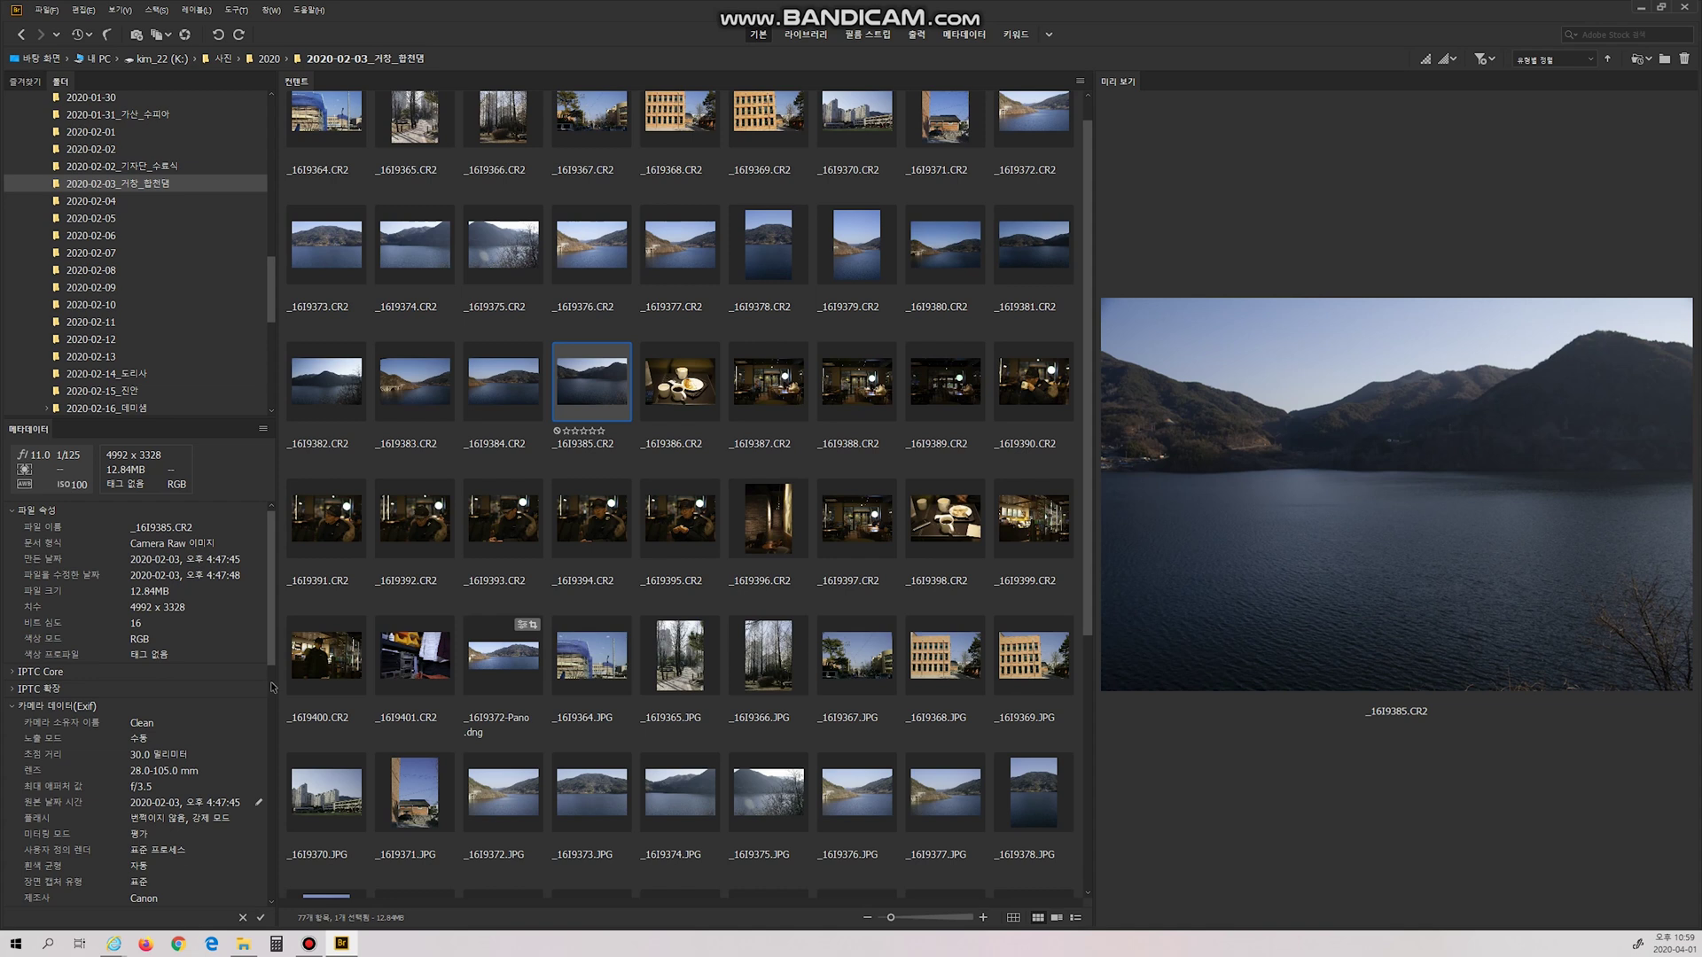
left_click_drag(270, 658, 269, 700)
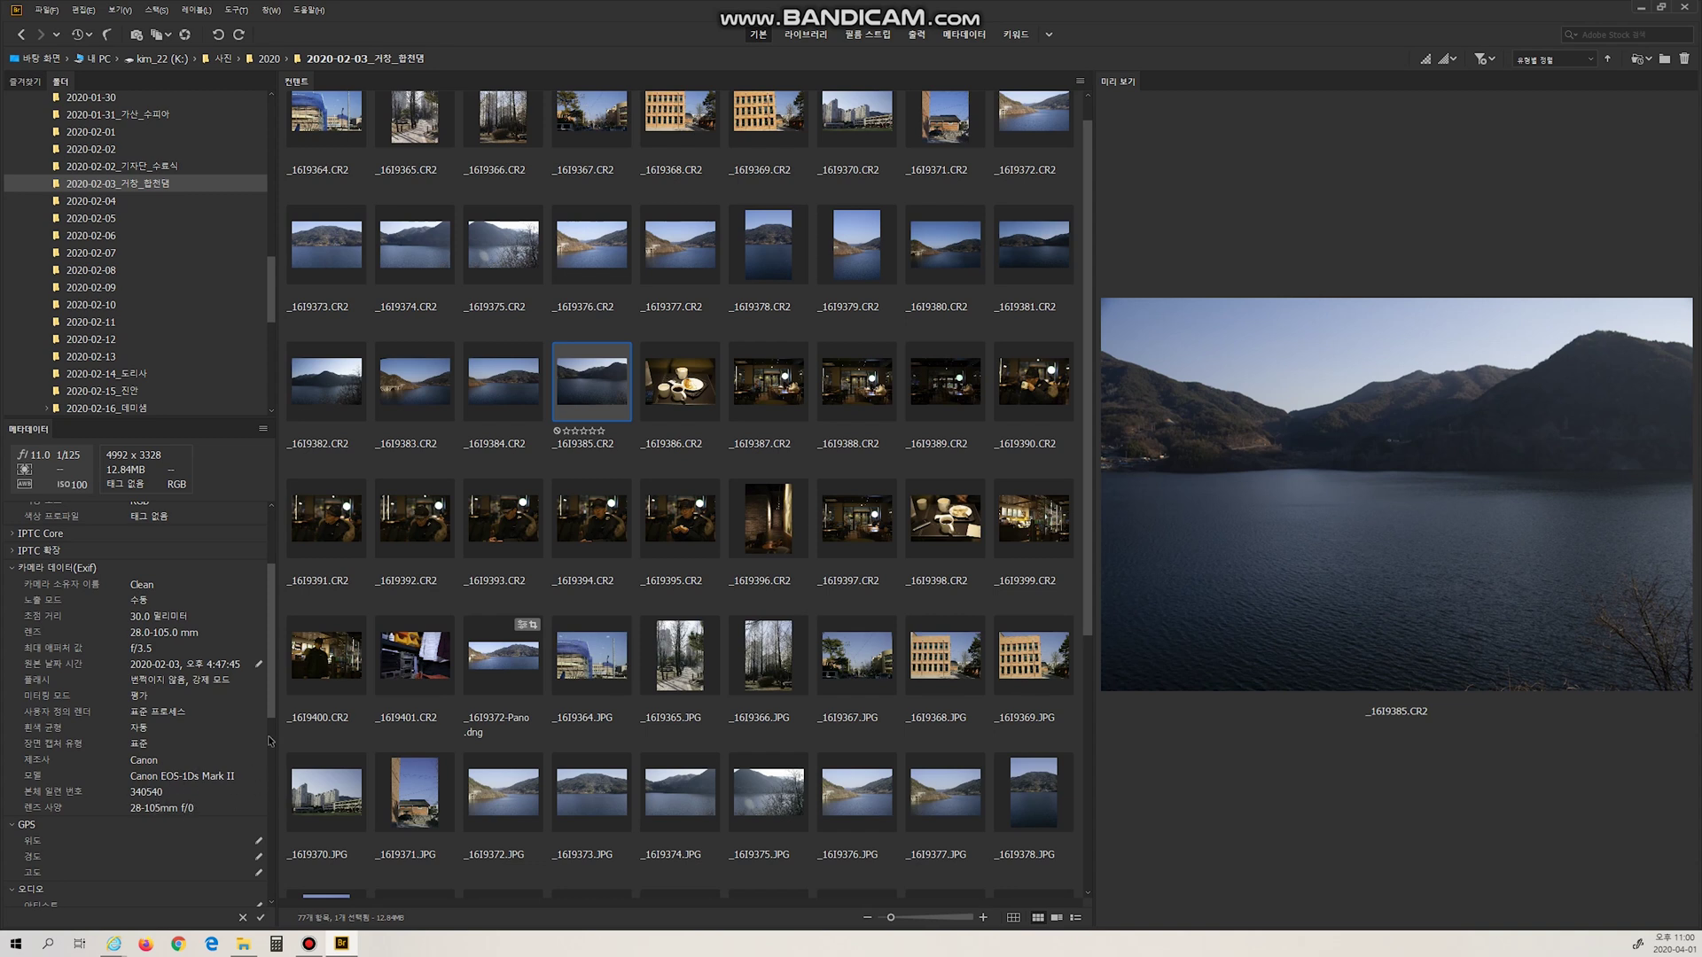
mouse_move(273, 718)
left_mouse_down()
mouse_move(269, 844)
mouse_move(287, 628)
left_mouse_up()
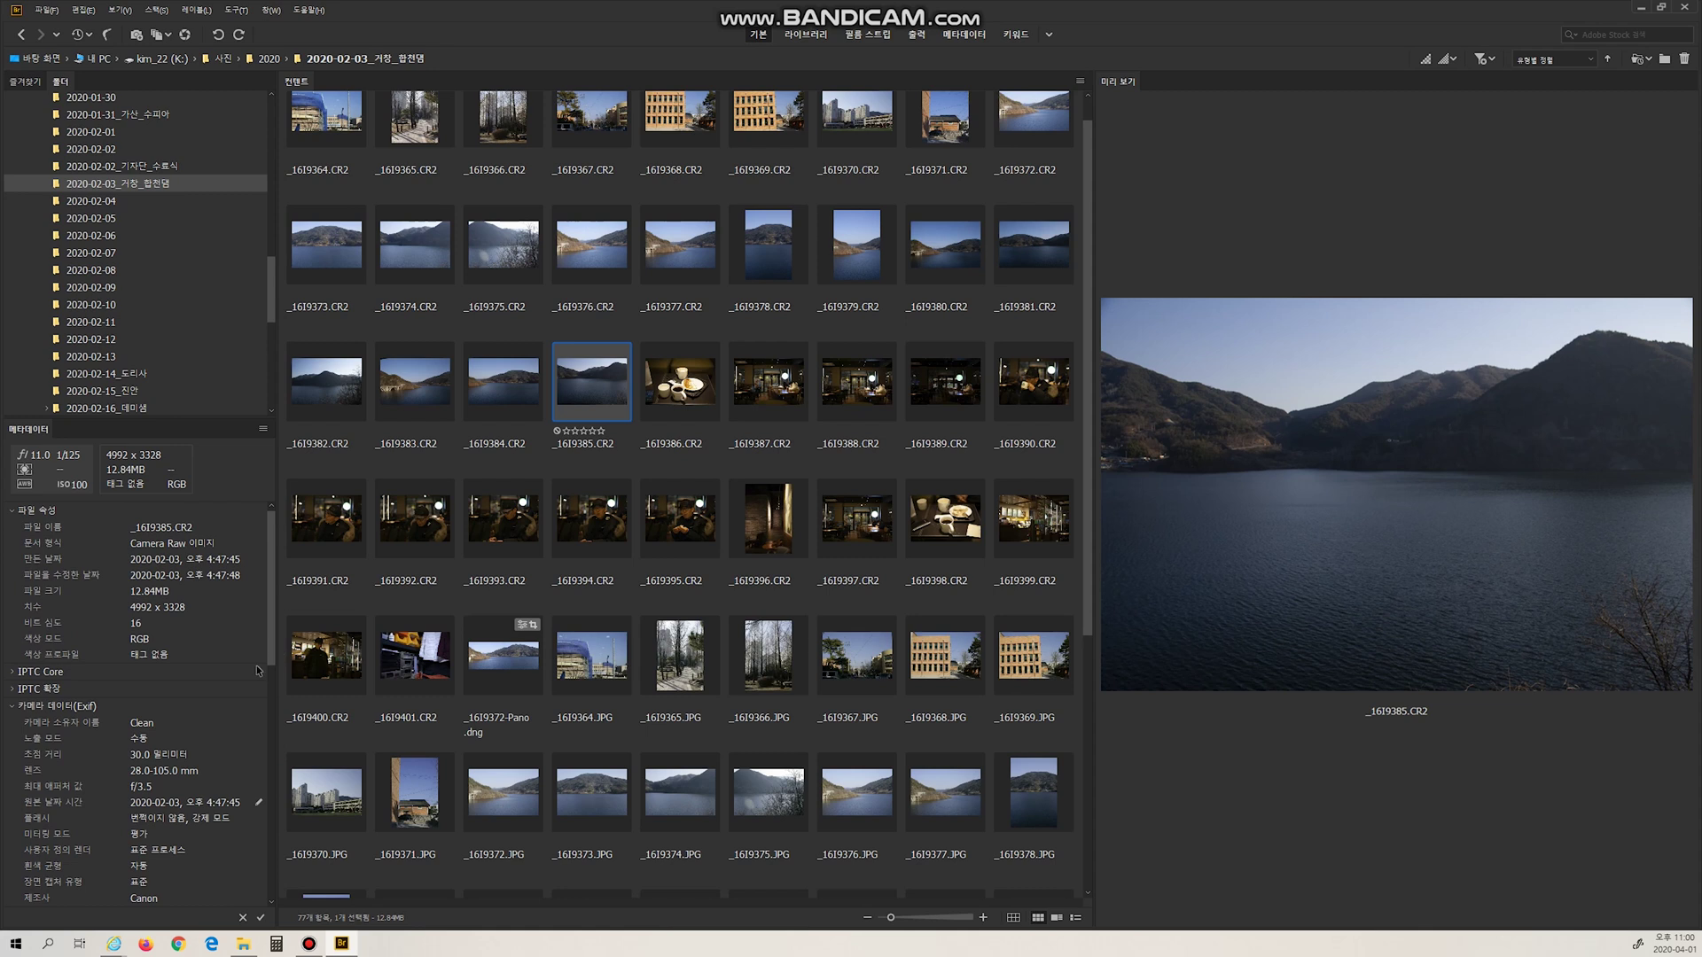
left_click(501, 388)
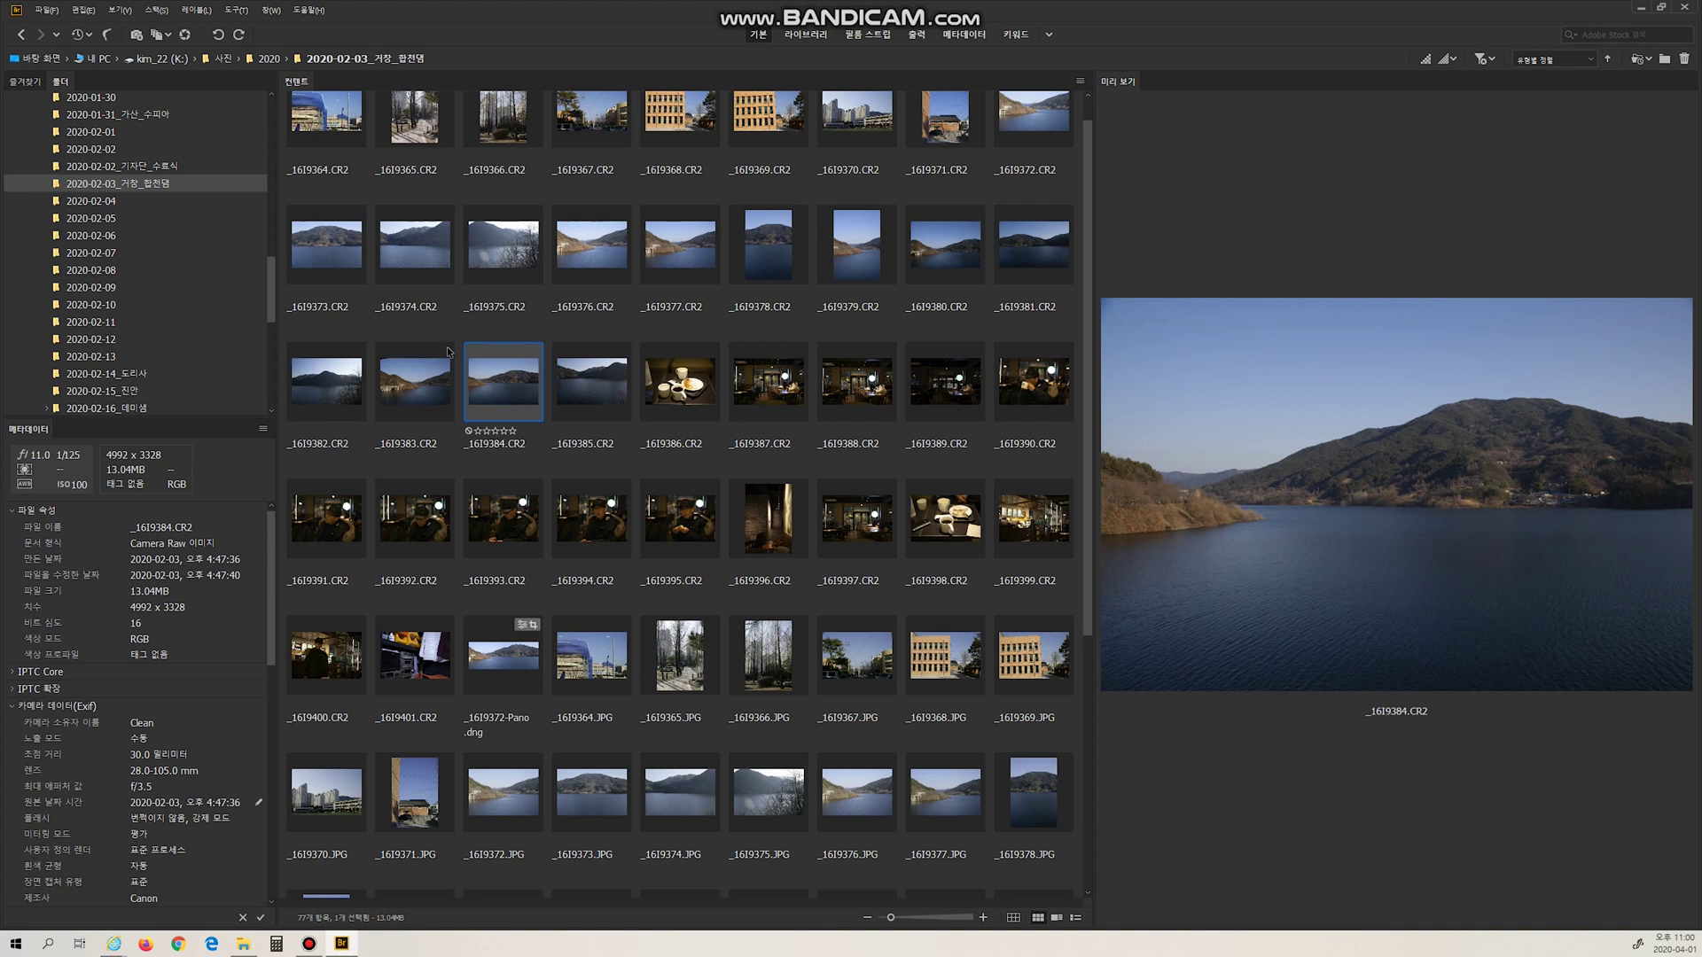
left_click(431, 254)
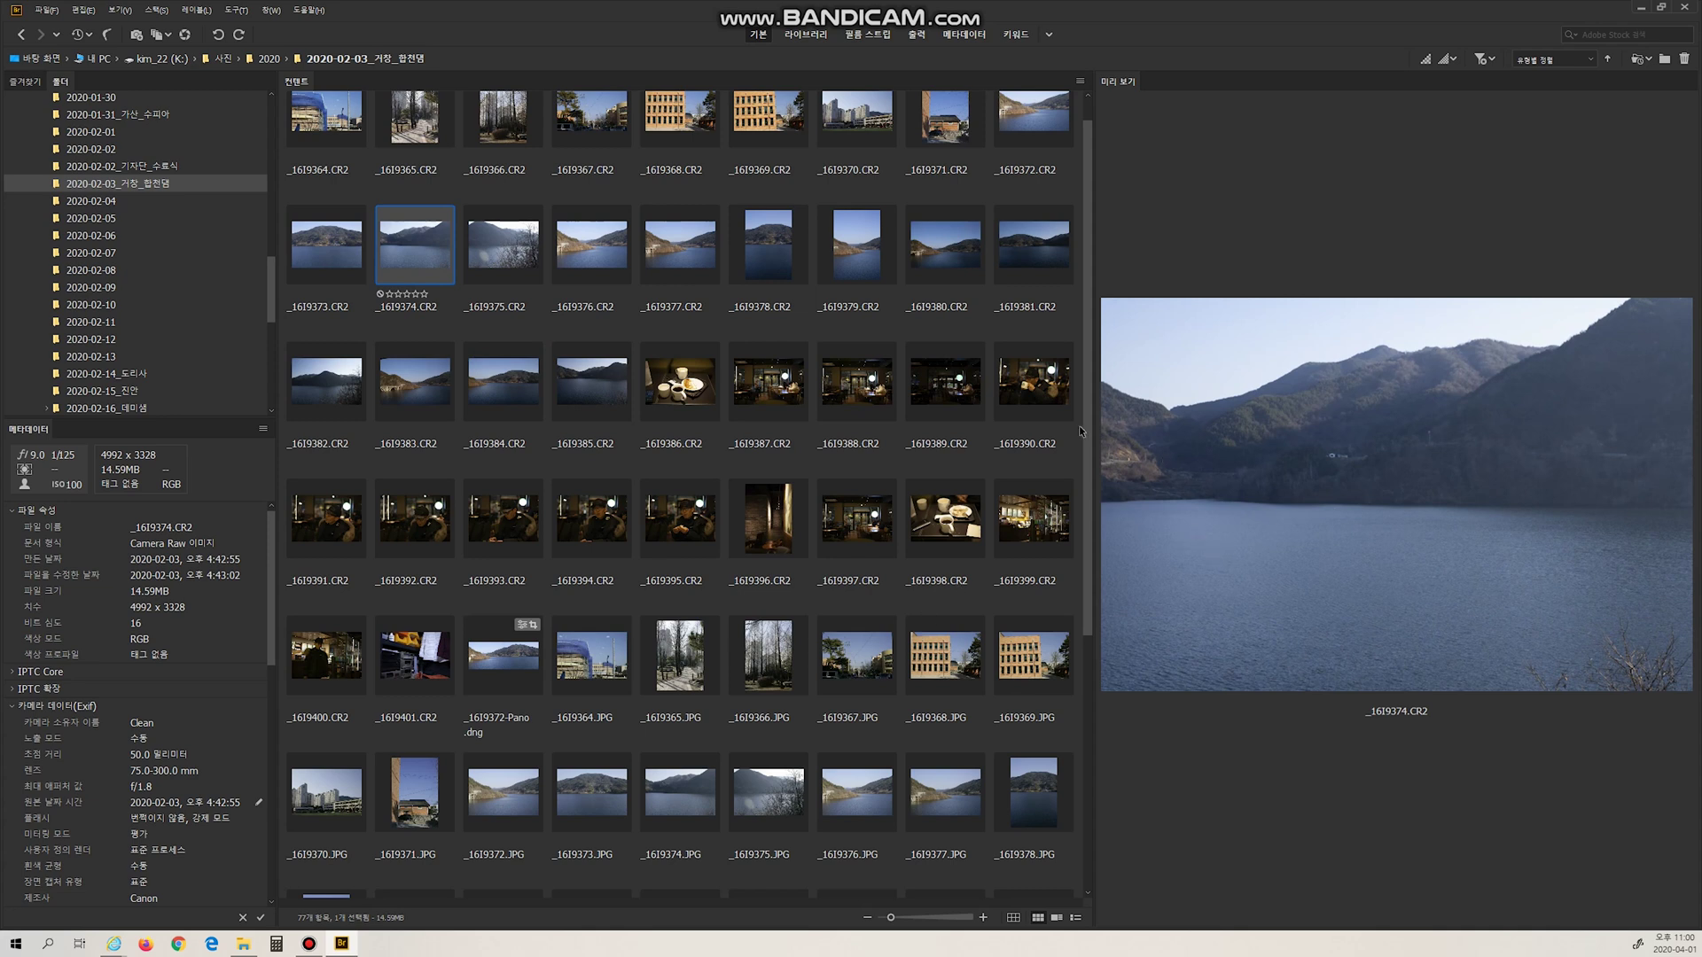
key("Home")
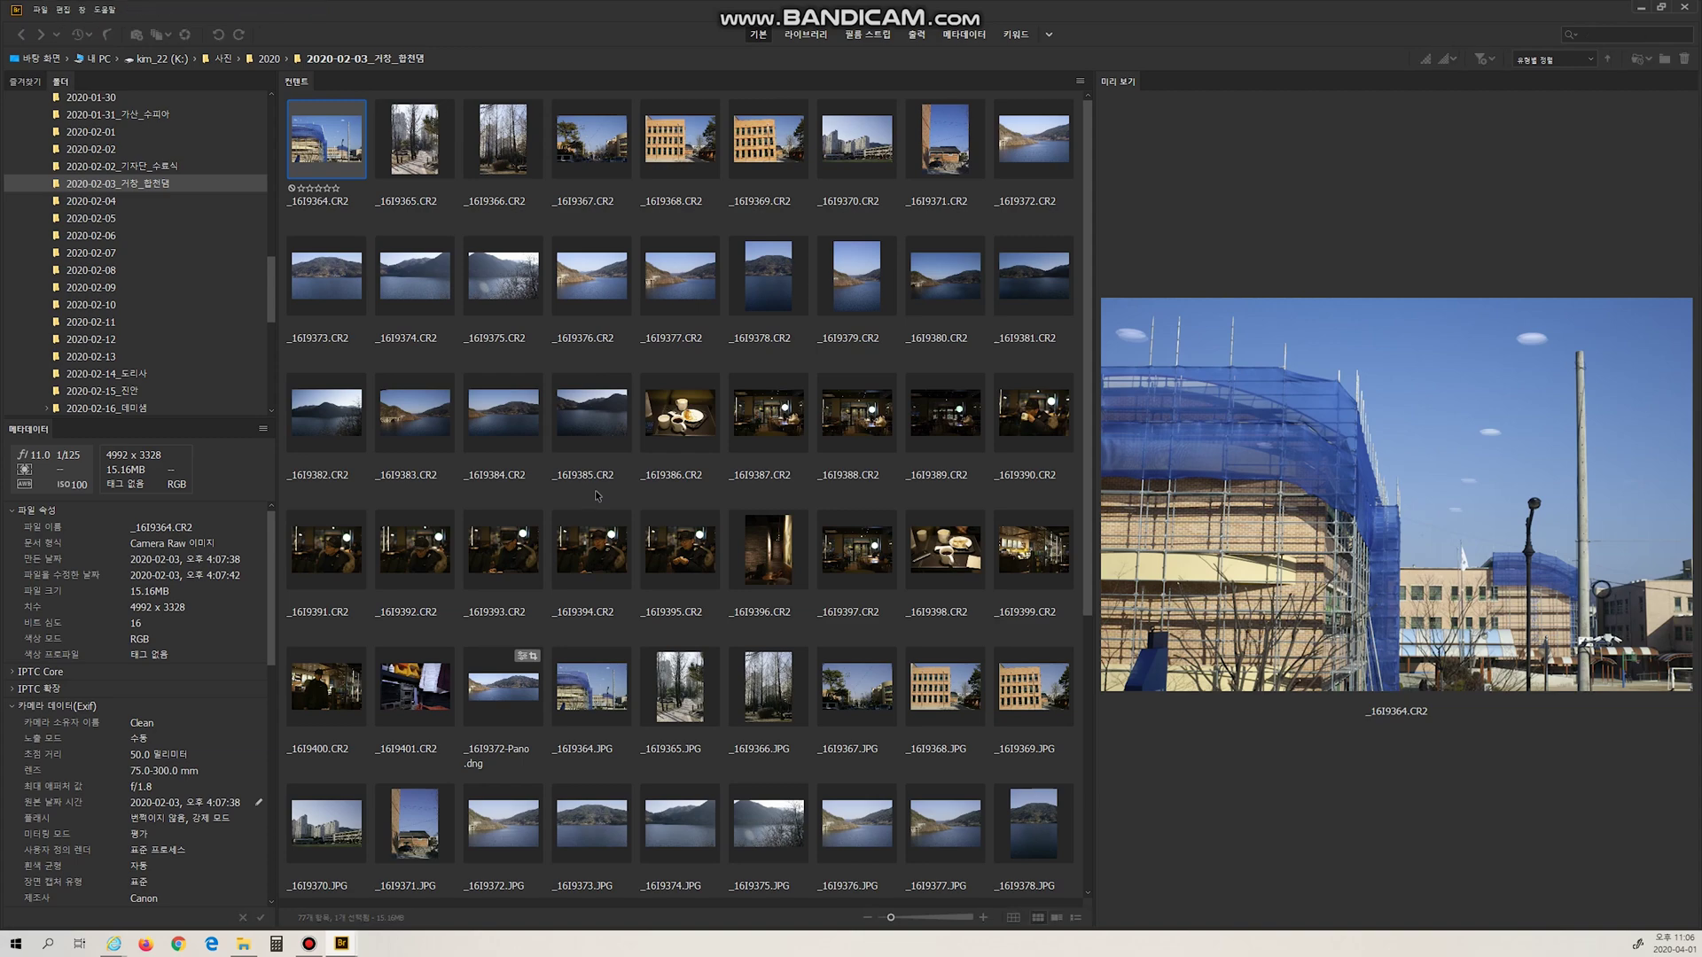
key("space")
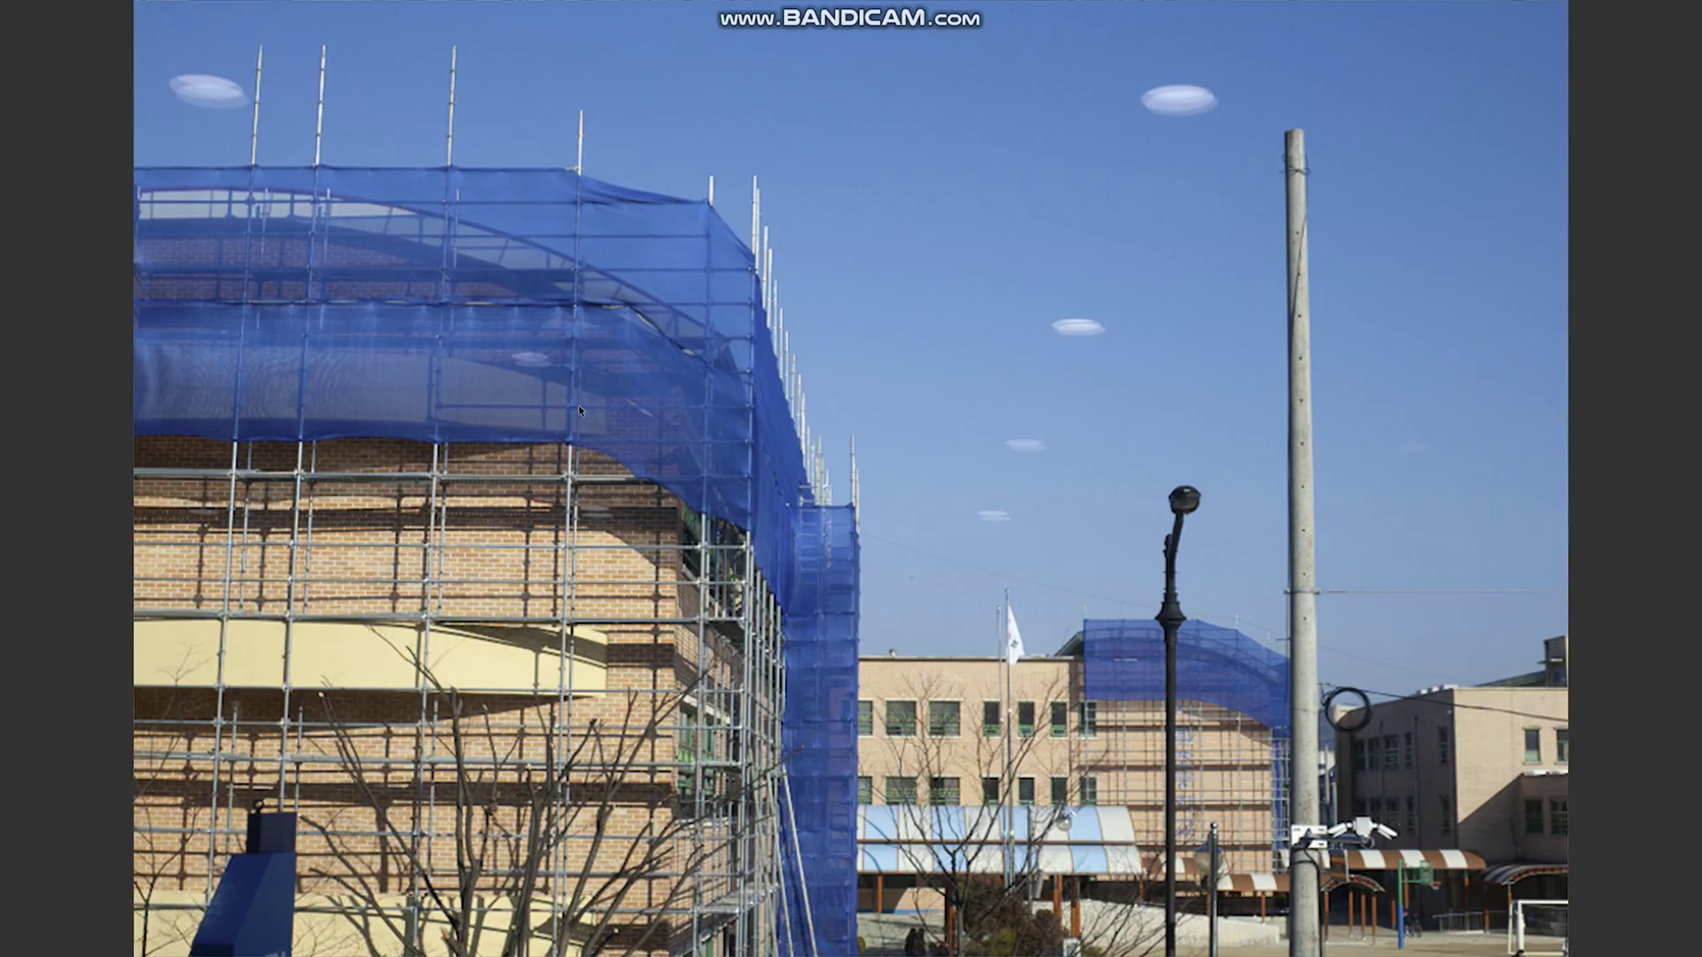
left_click(561, 325)
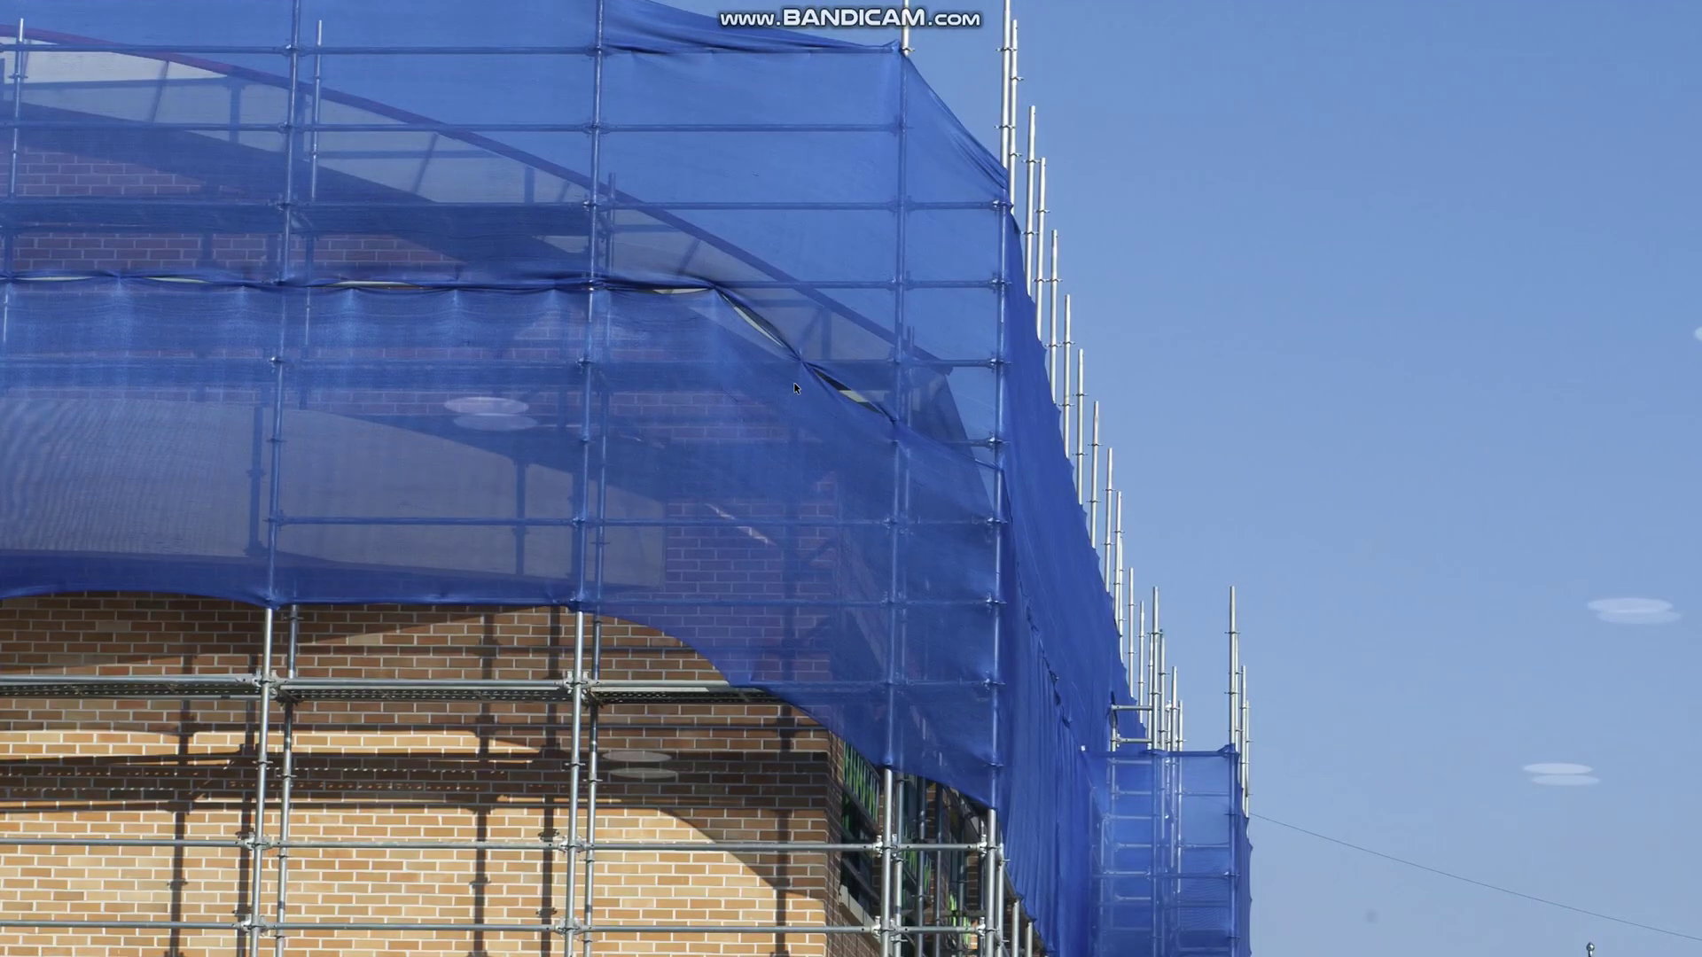
left_click_drag(502, 750, 467, 458)
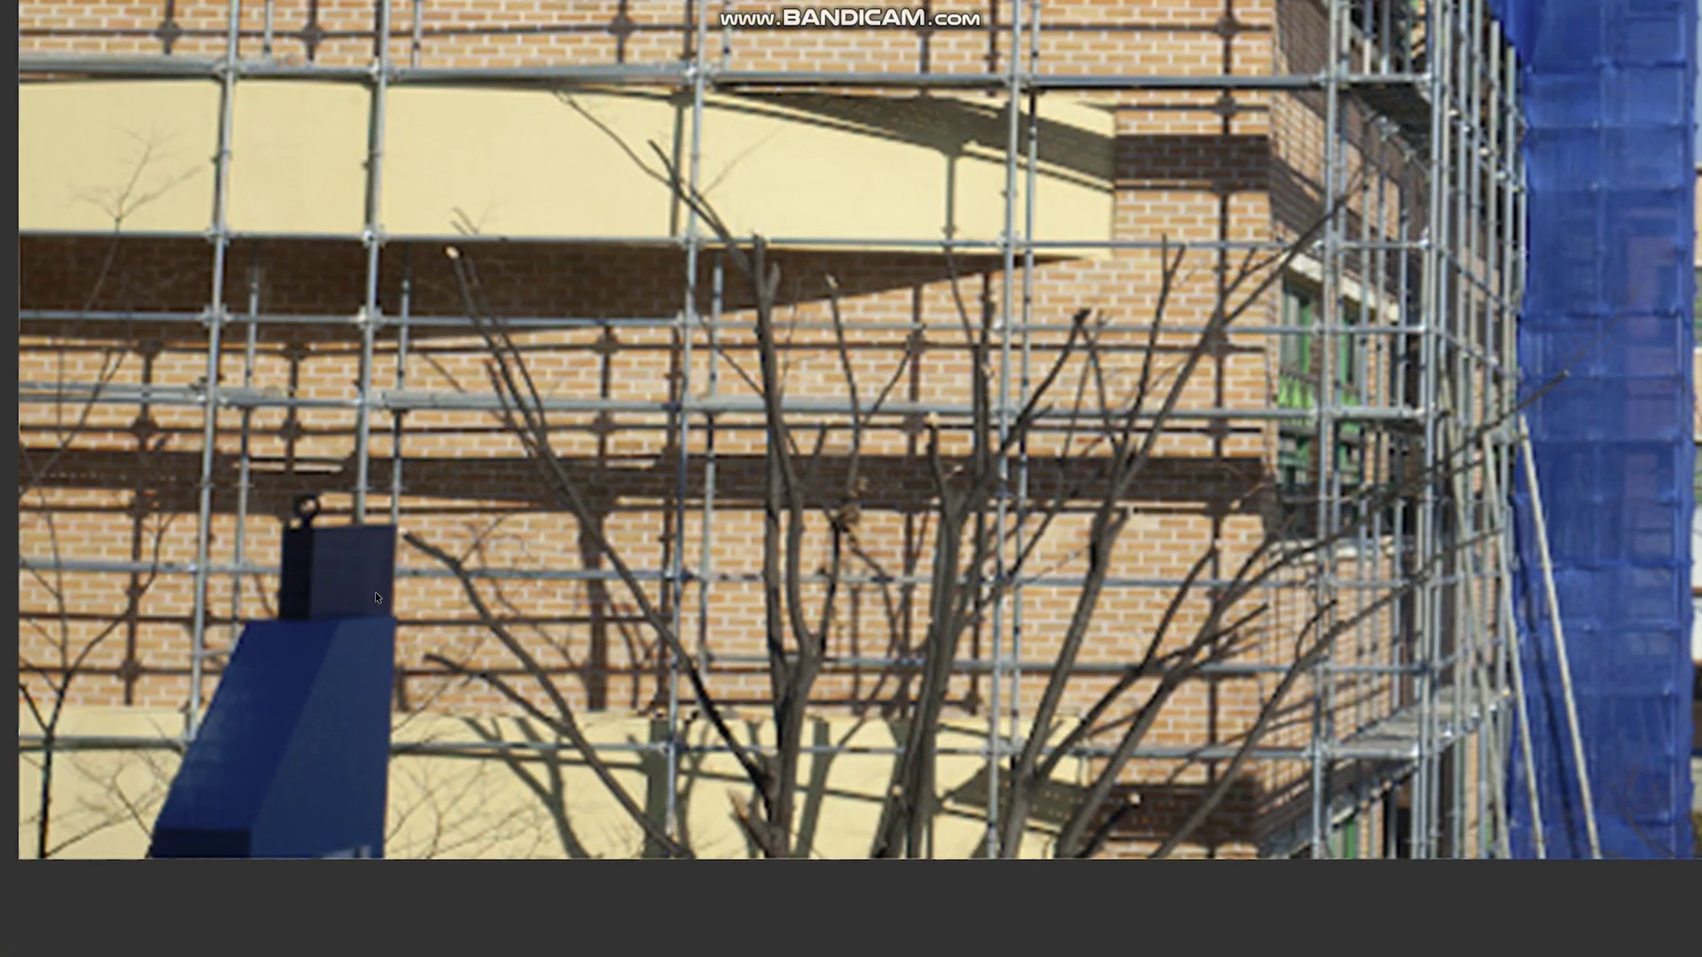
mouse_move(467, 458)
left_mouse_down()
mouse_move(818, 437)
mouse_move(614, 520)
left_mouse_up()
scroll(819, 437, "up", 1)
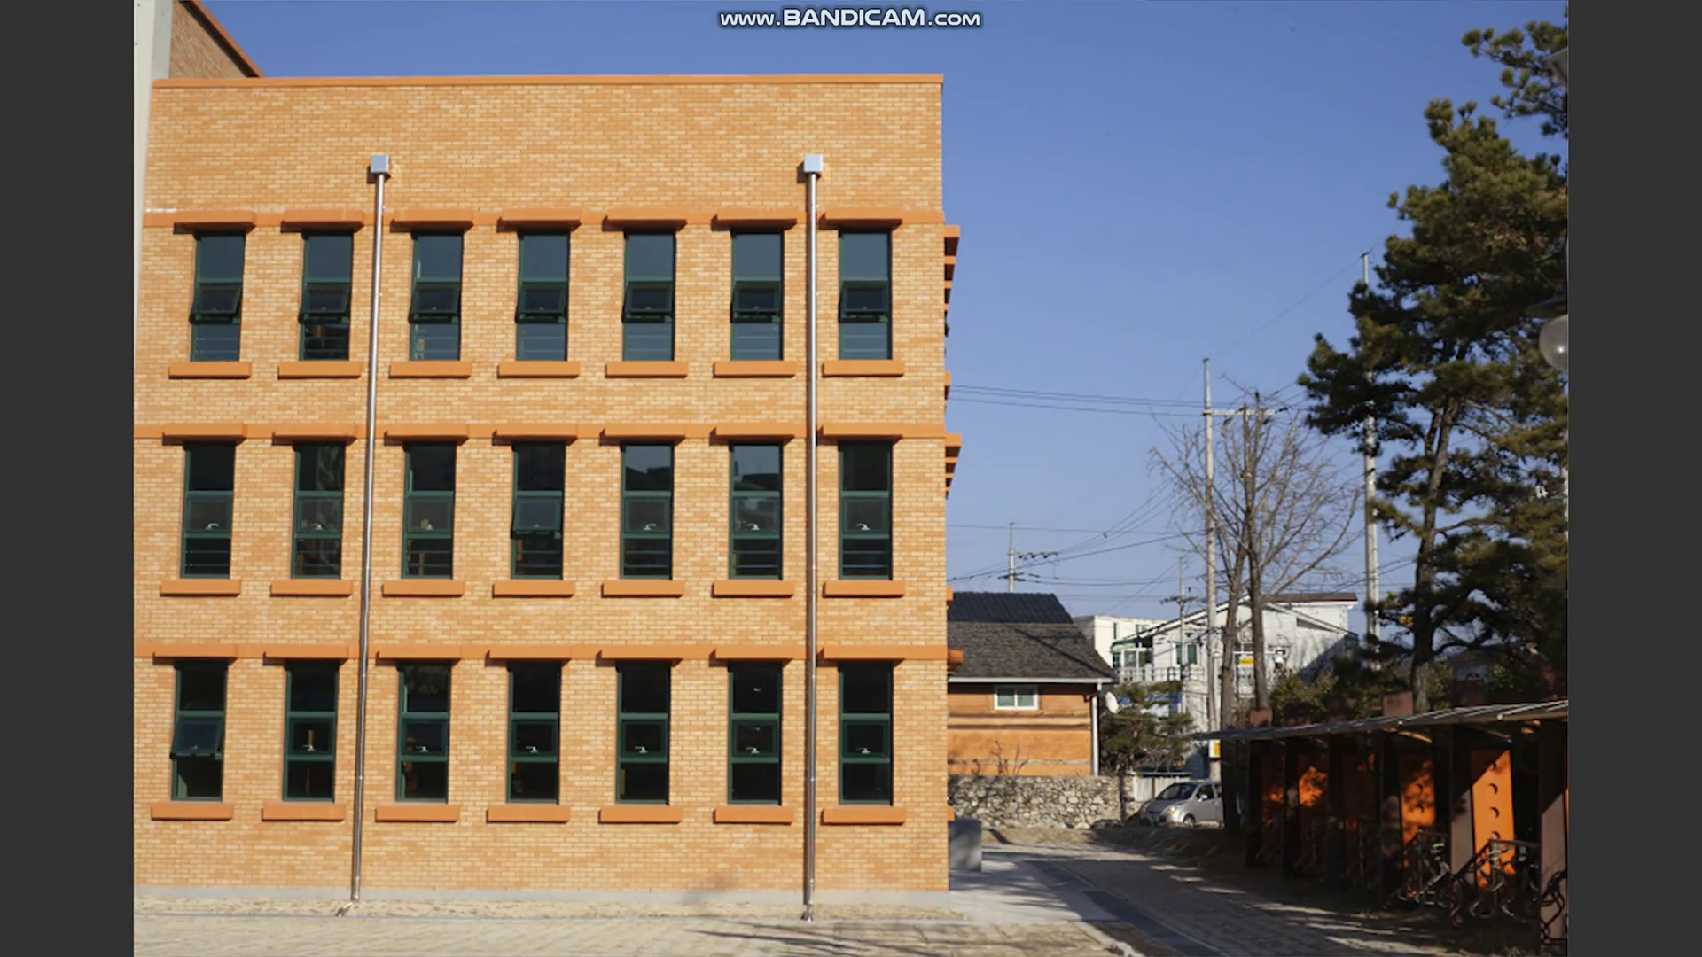
key("Escape")
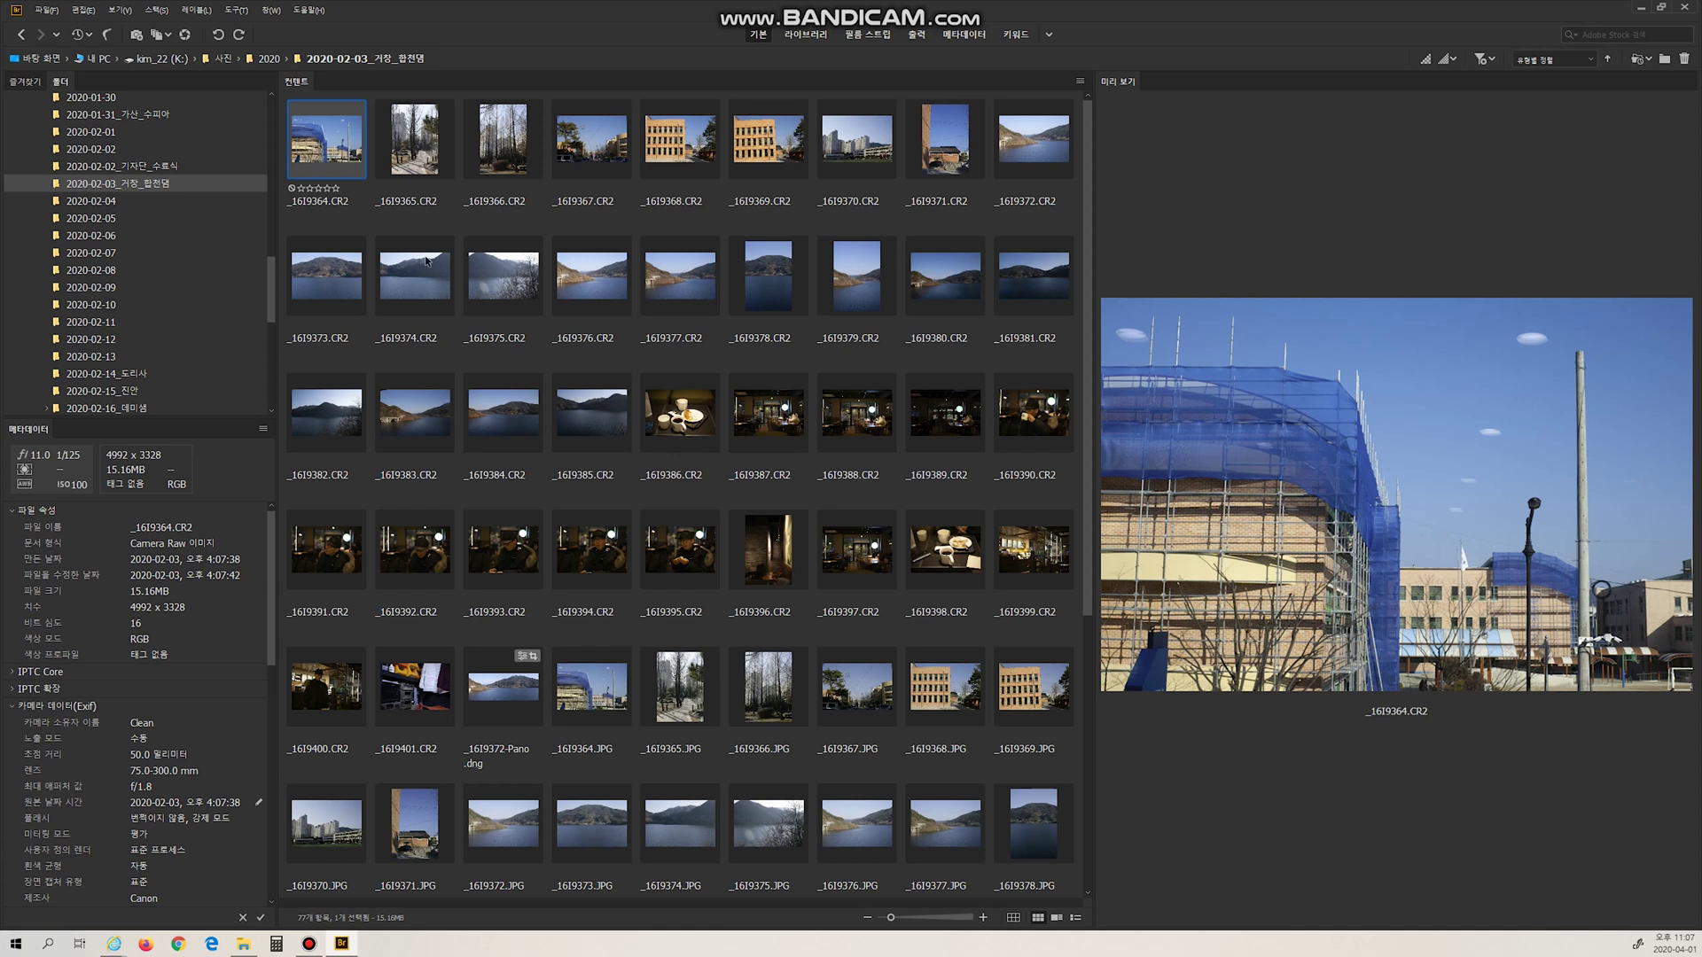
left_click(421, 142)
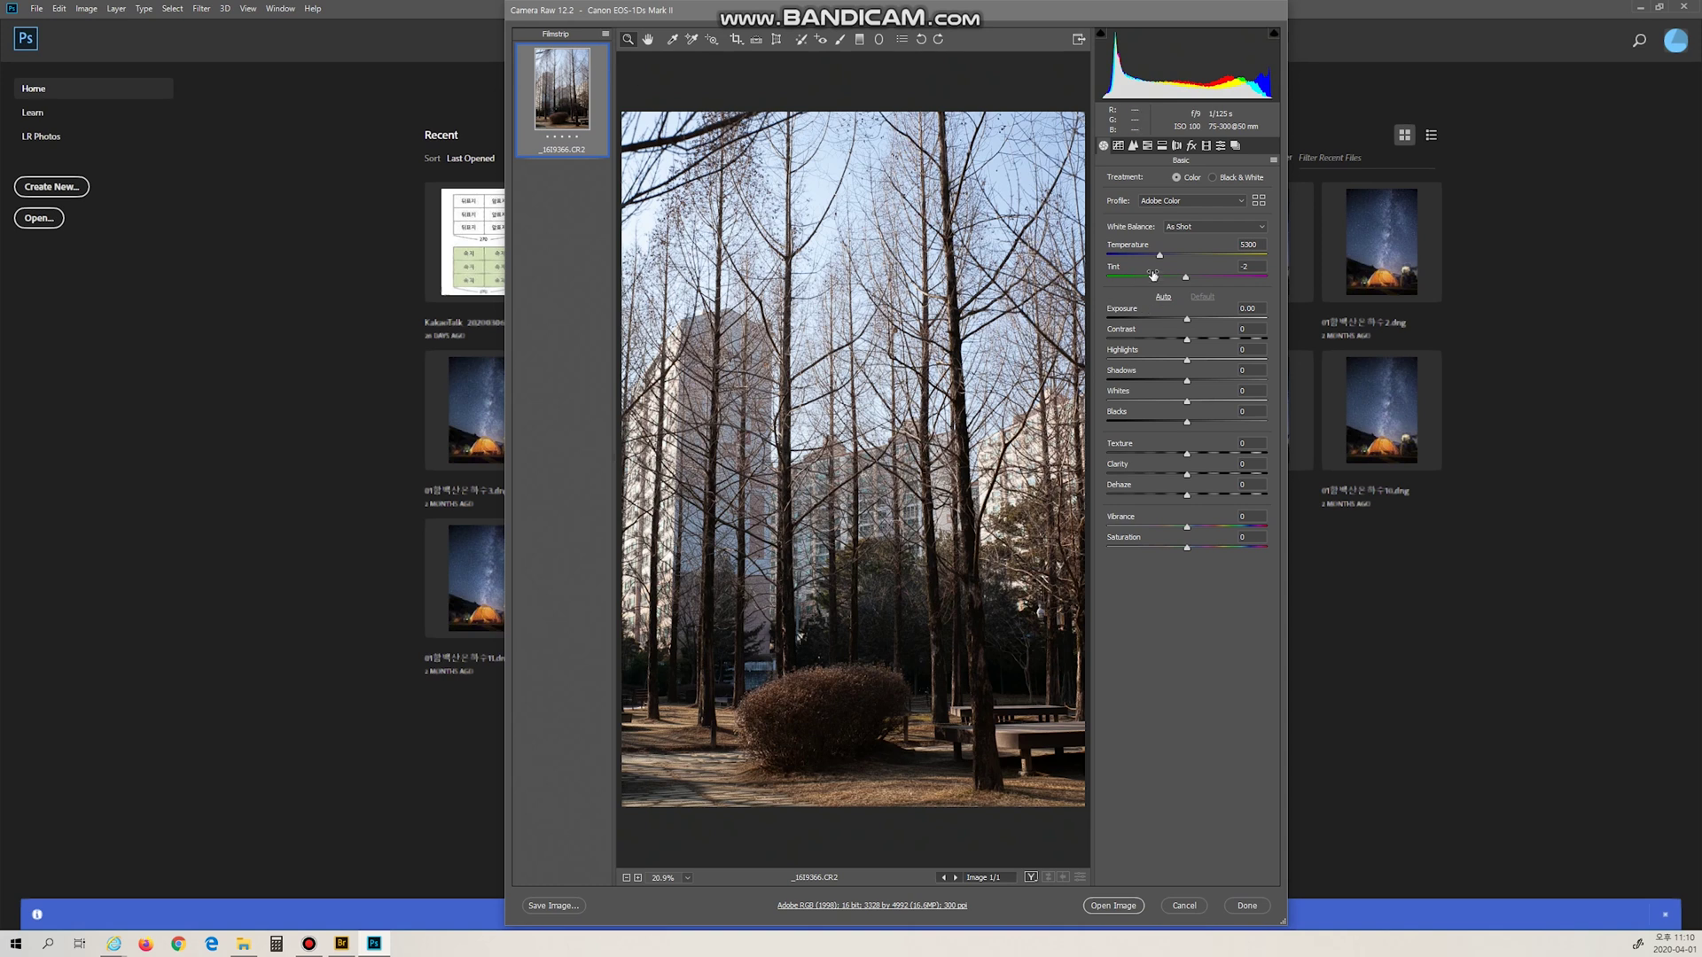
left_click(1078, 39)
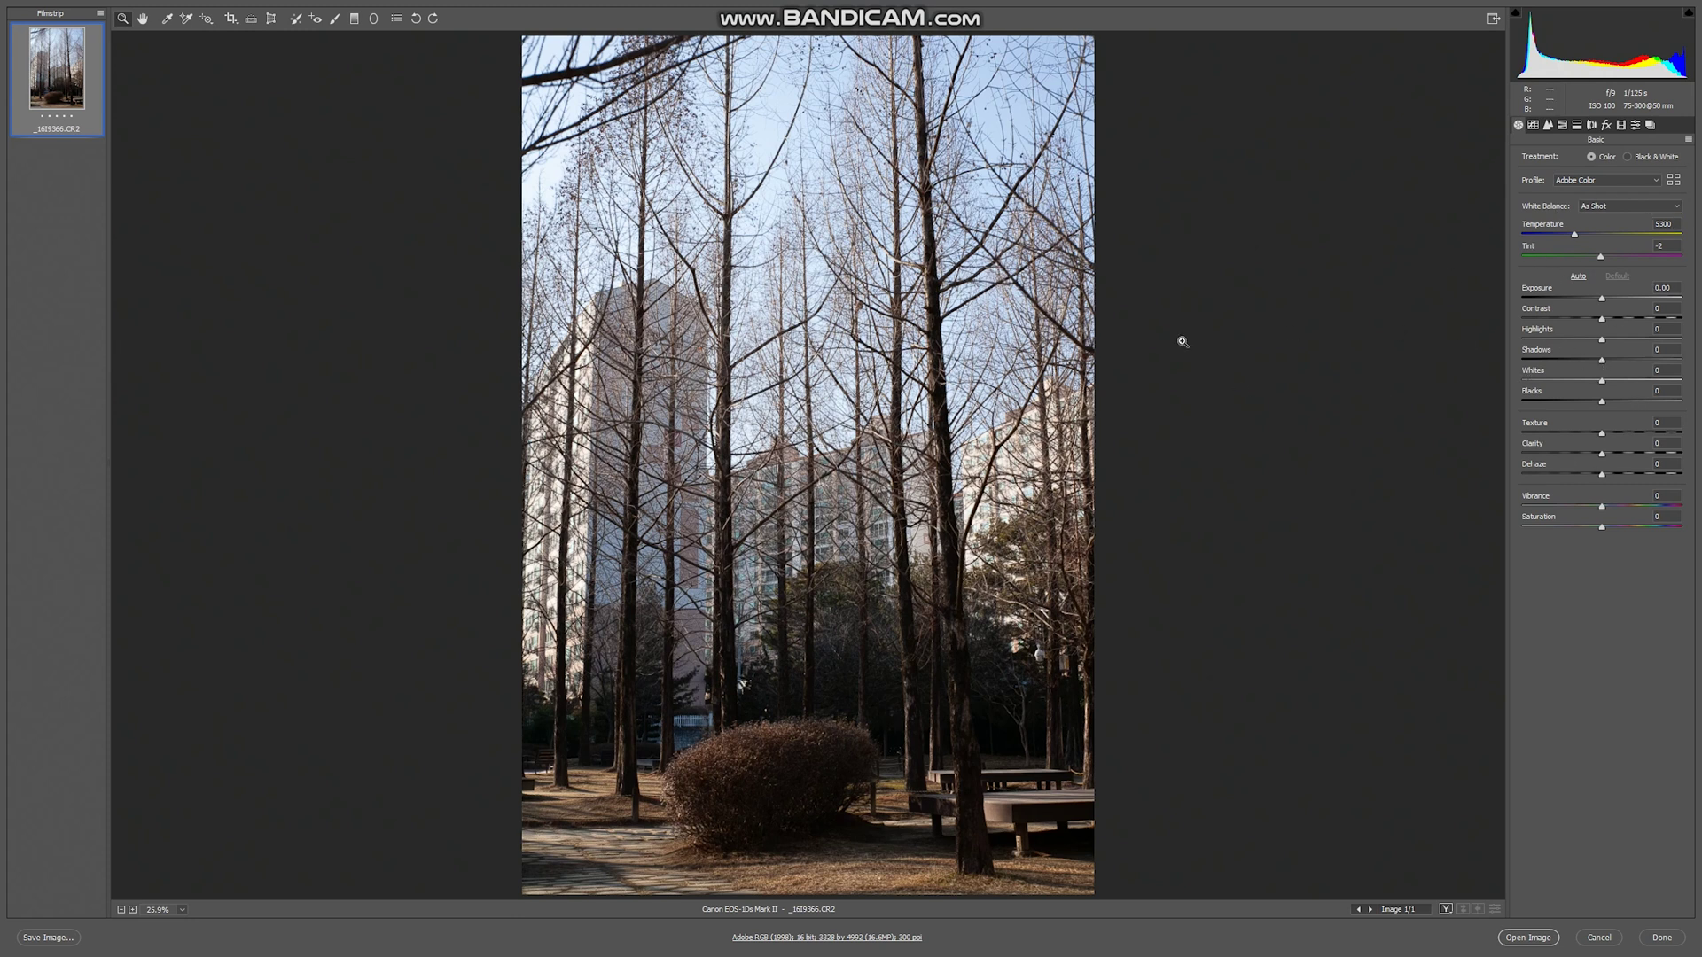
key("Escape")
left_click_drag(1086, 640, 1082, 702)
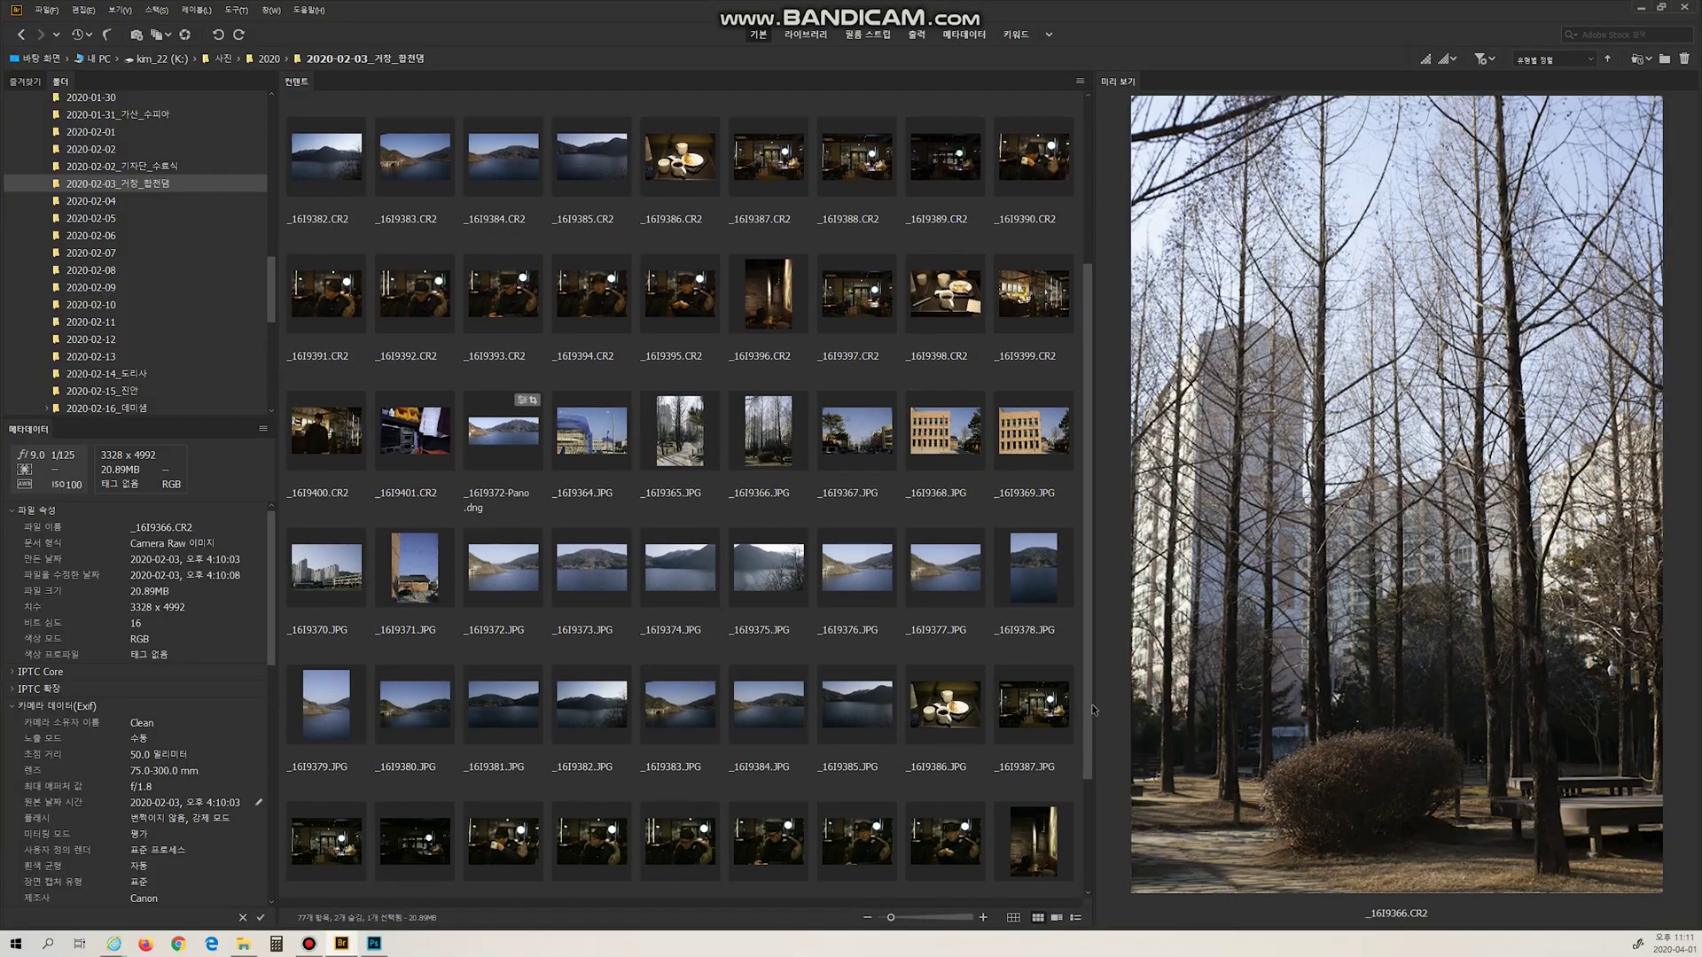
Step: Open the park trees photo _16I9366.JPG in Photoshop, then switch back to Bridge
left_click(765, 408)
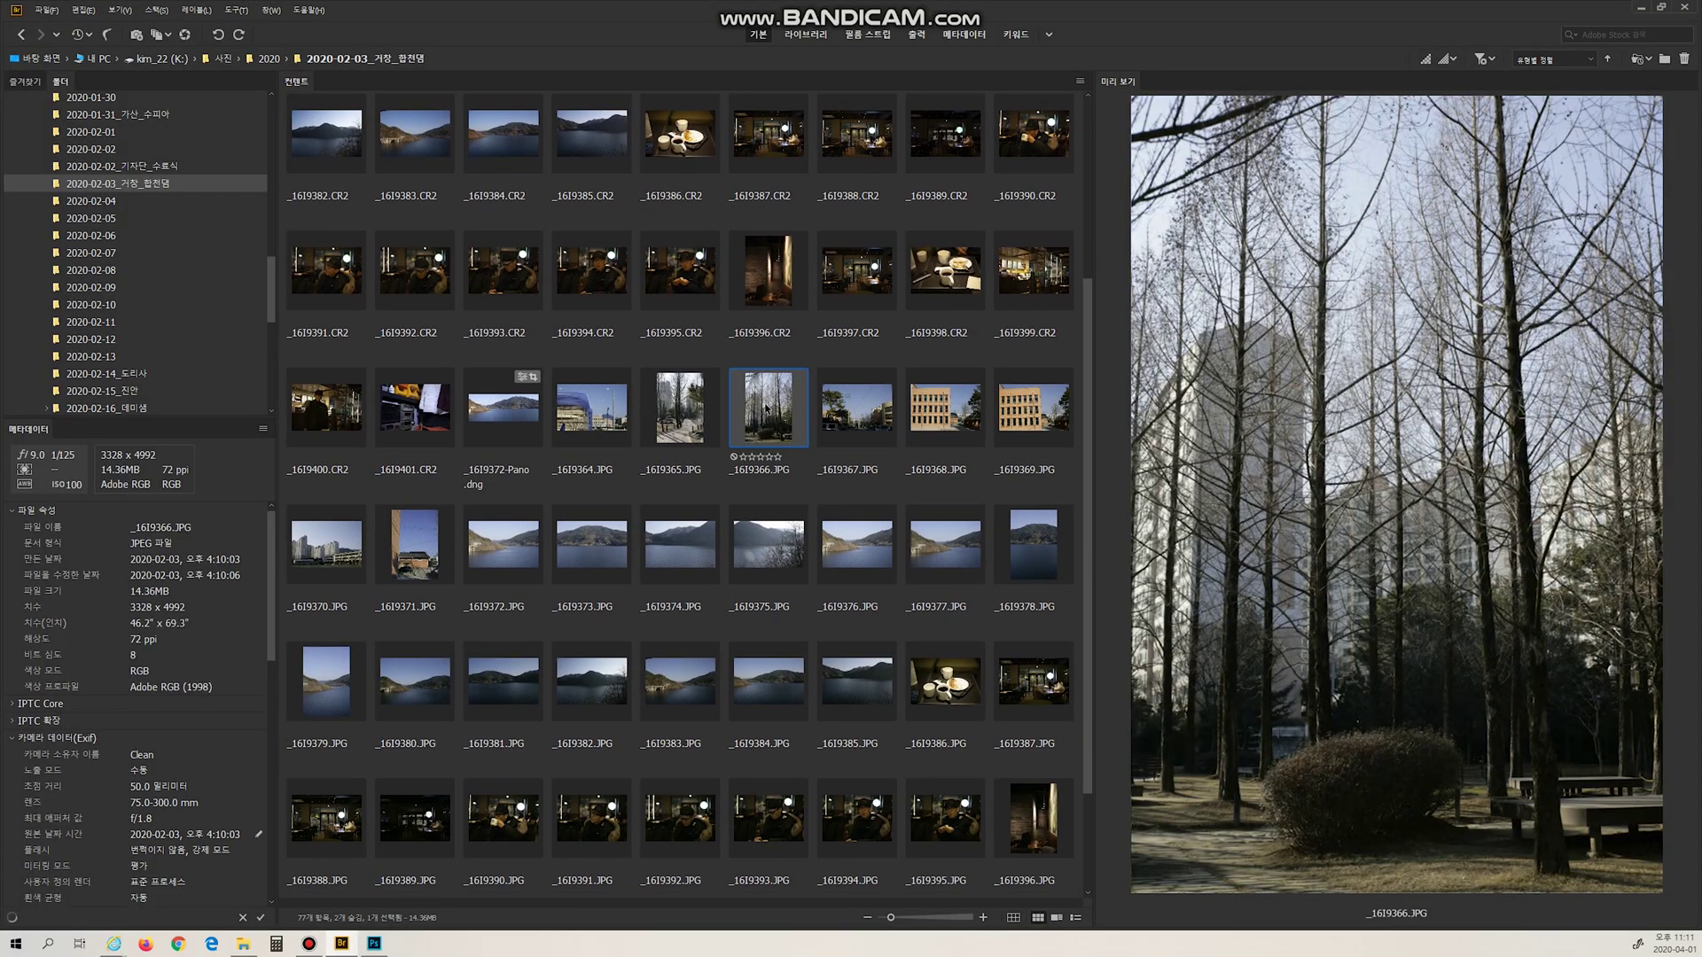
double_click(766, 408)
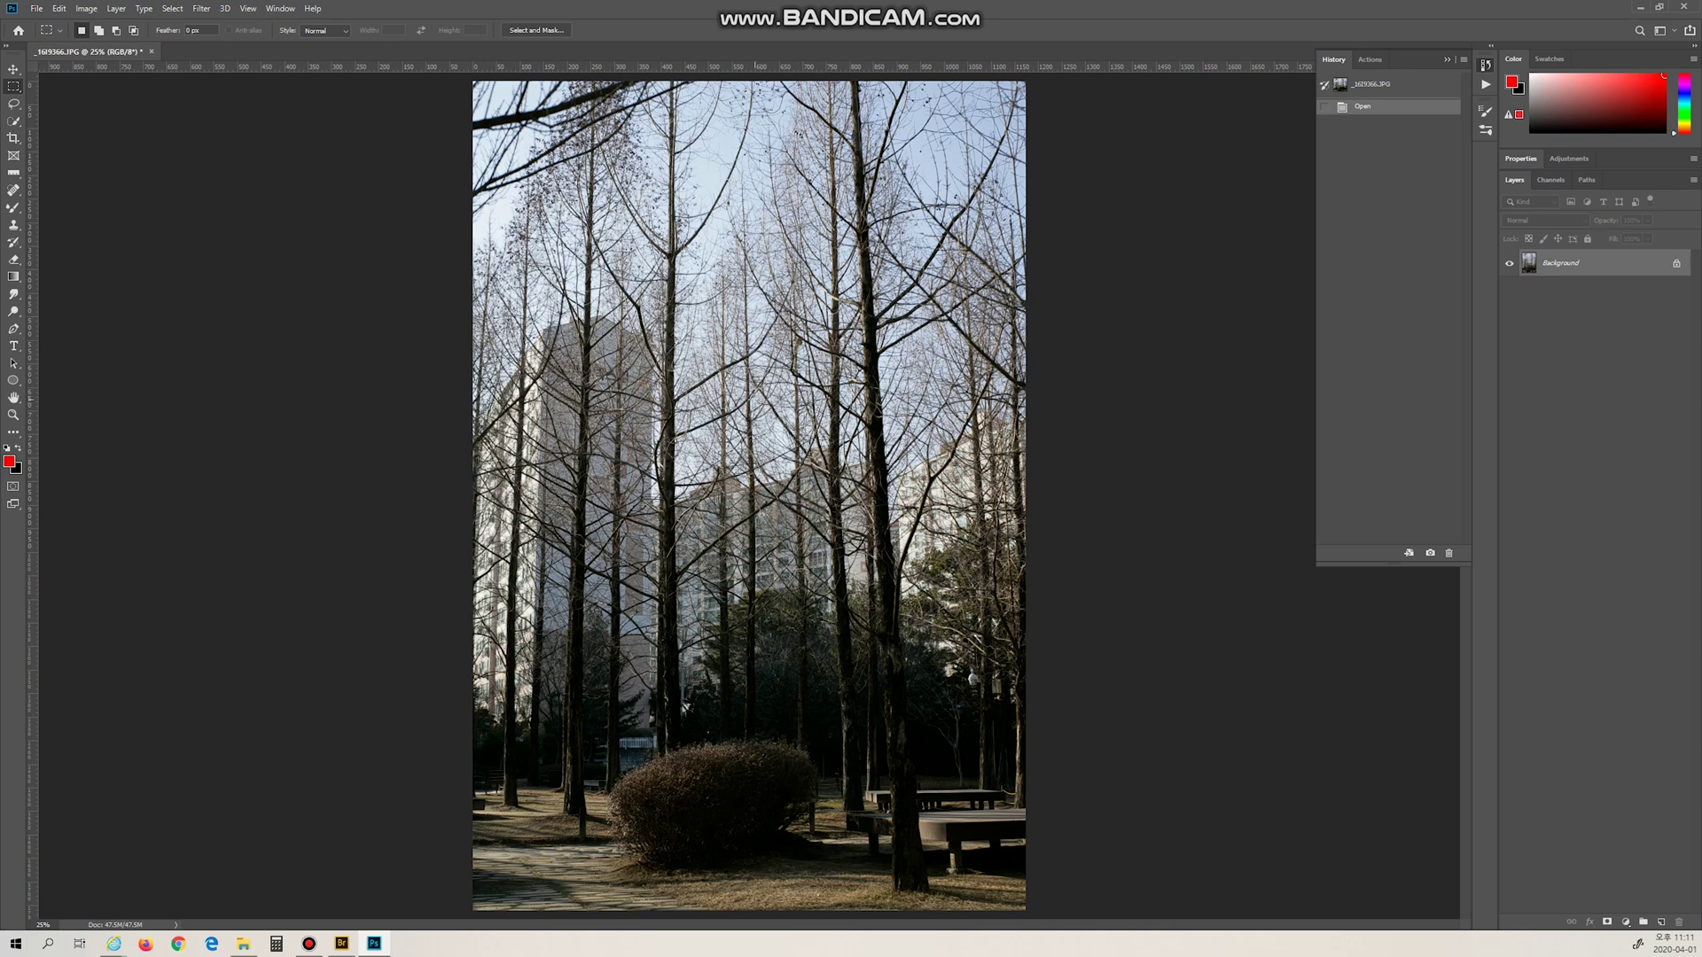
key("alt+Tab")
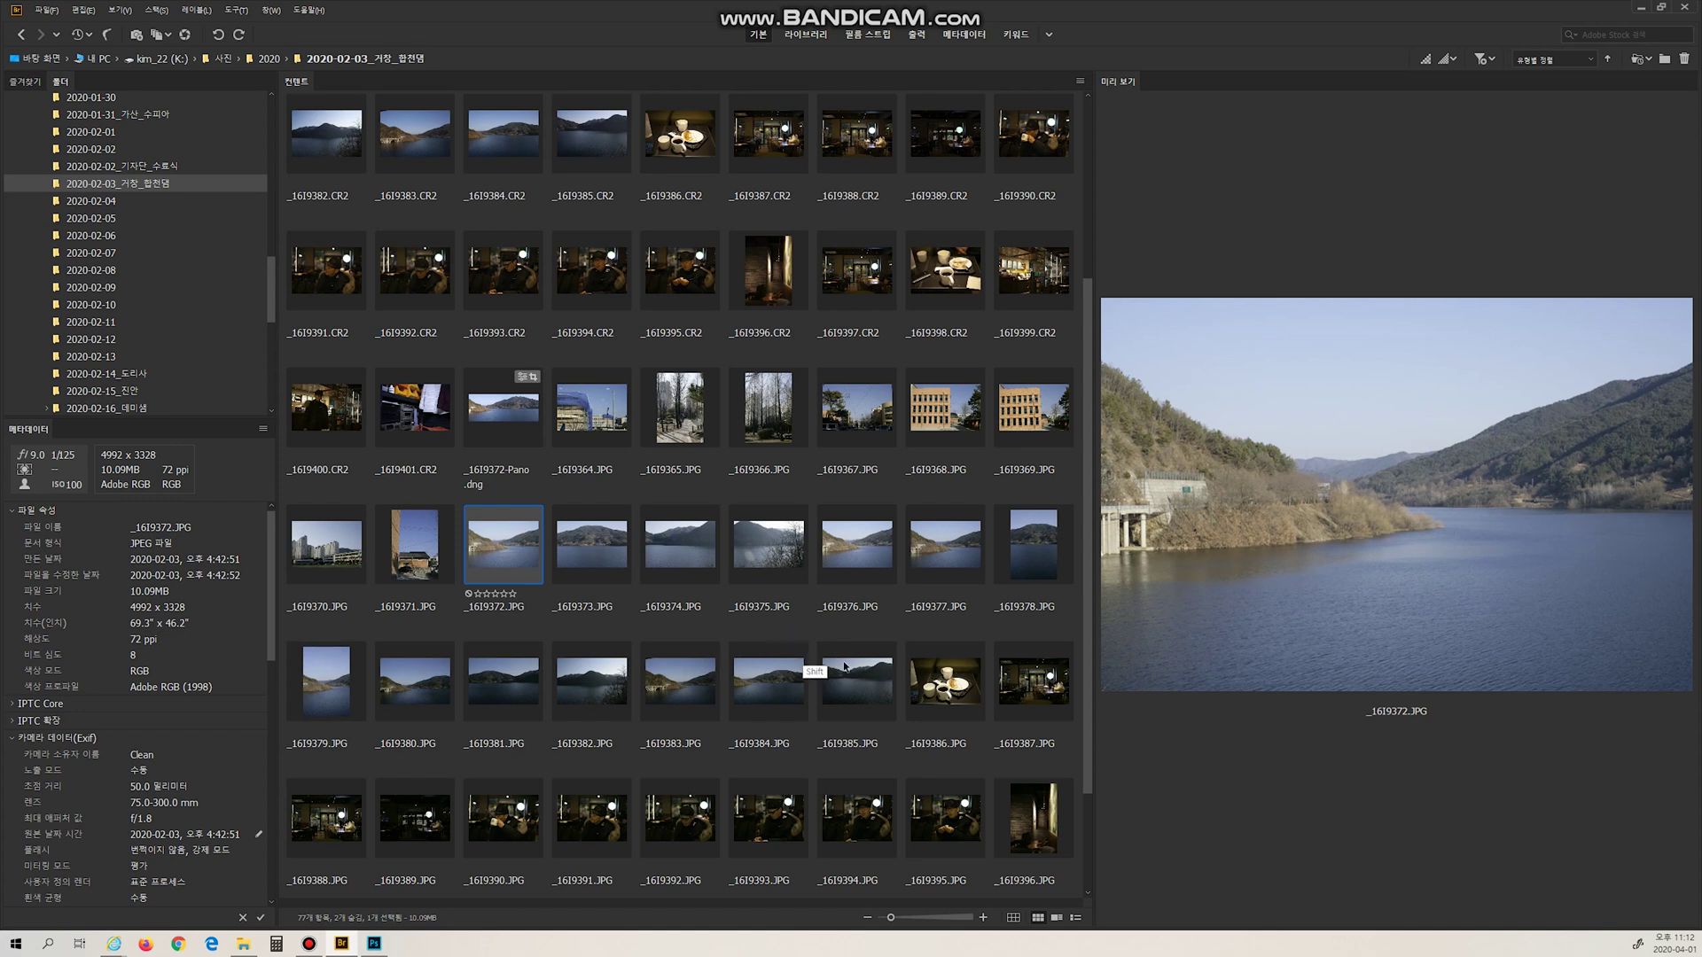
Step: Stack the fourteen lake JPGs _16I9372–_16I9385 with Ctrl+G and play through the stack
left_click(858, 686, "shift")
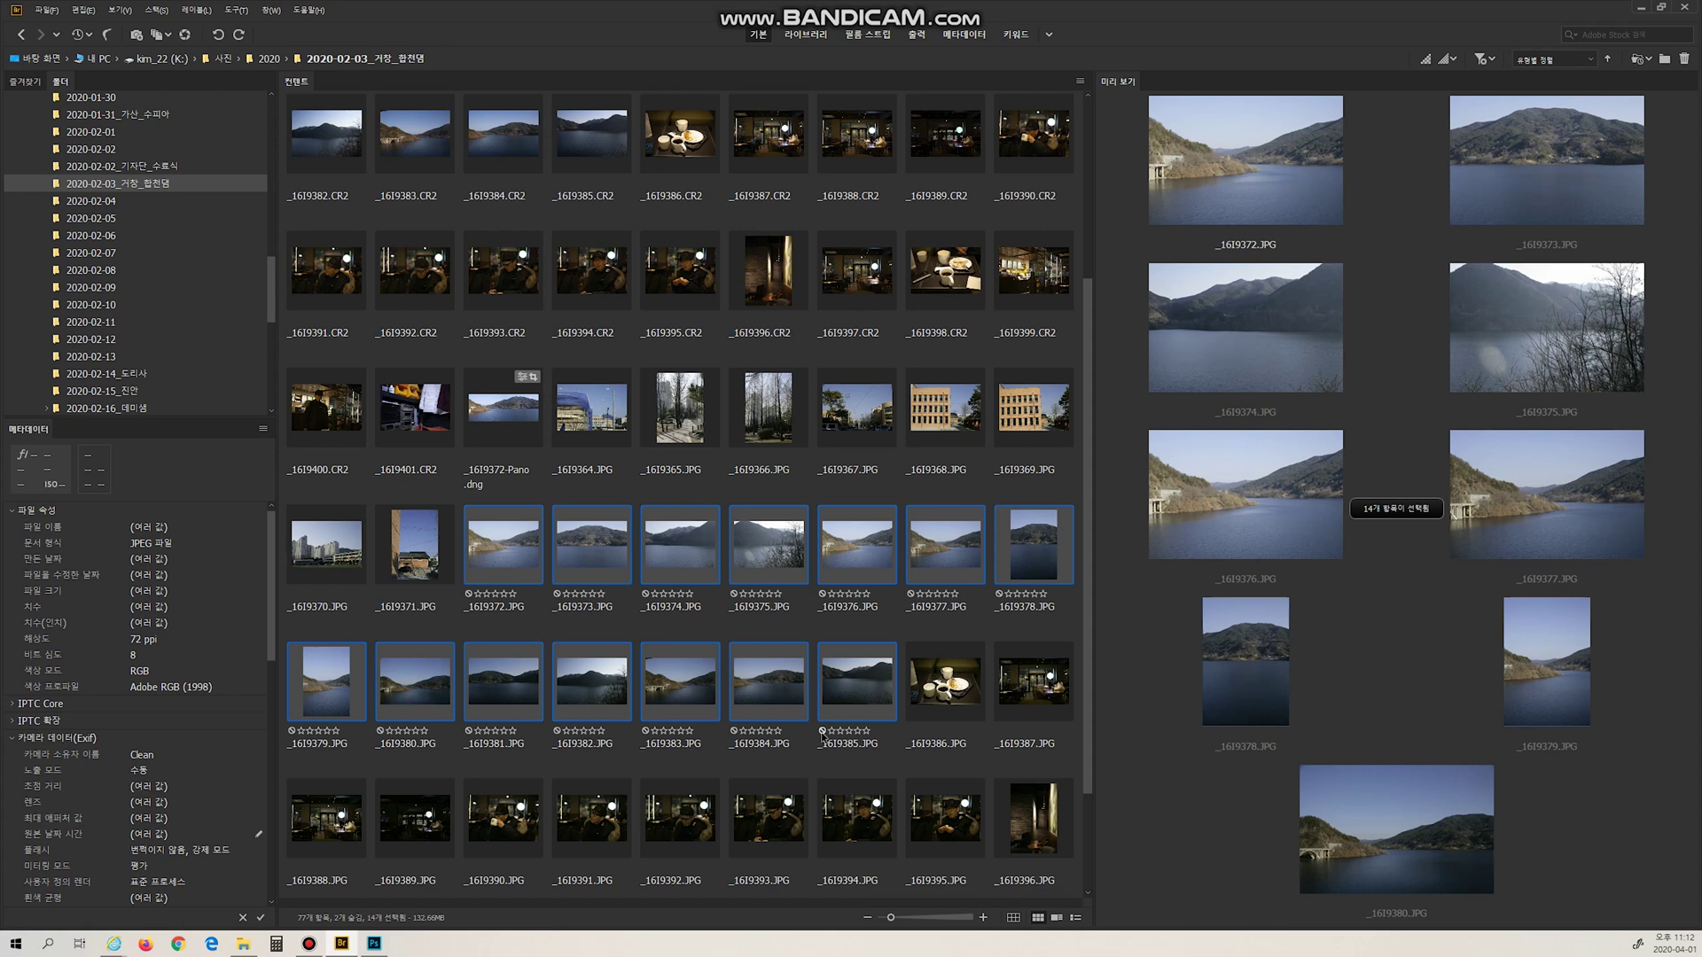
key("ctrl+g")
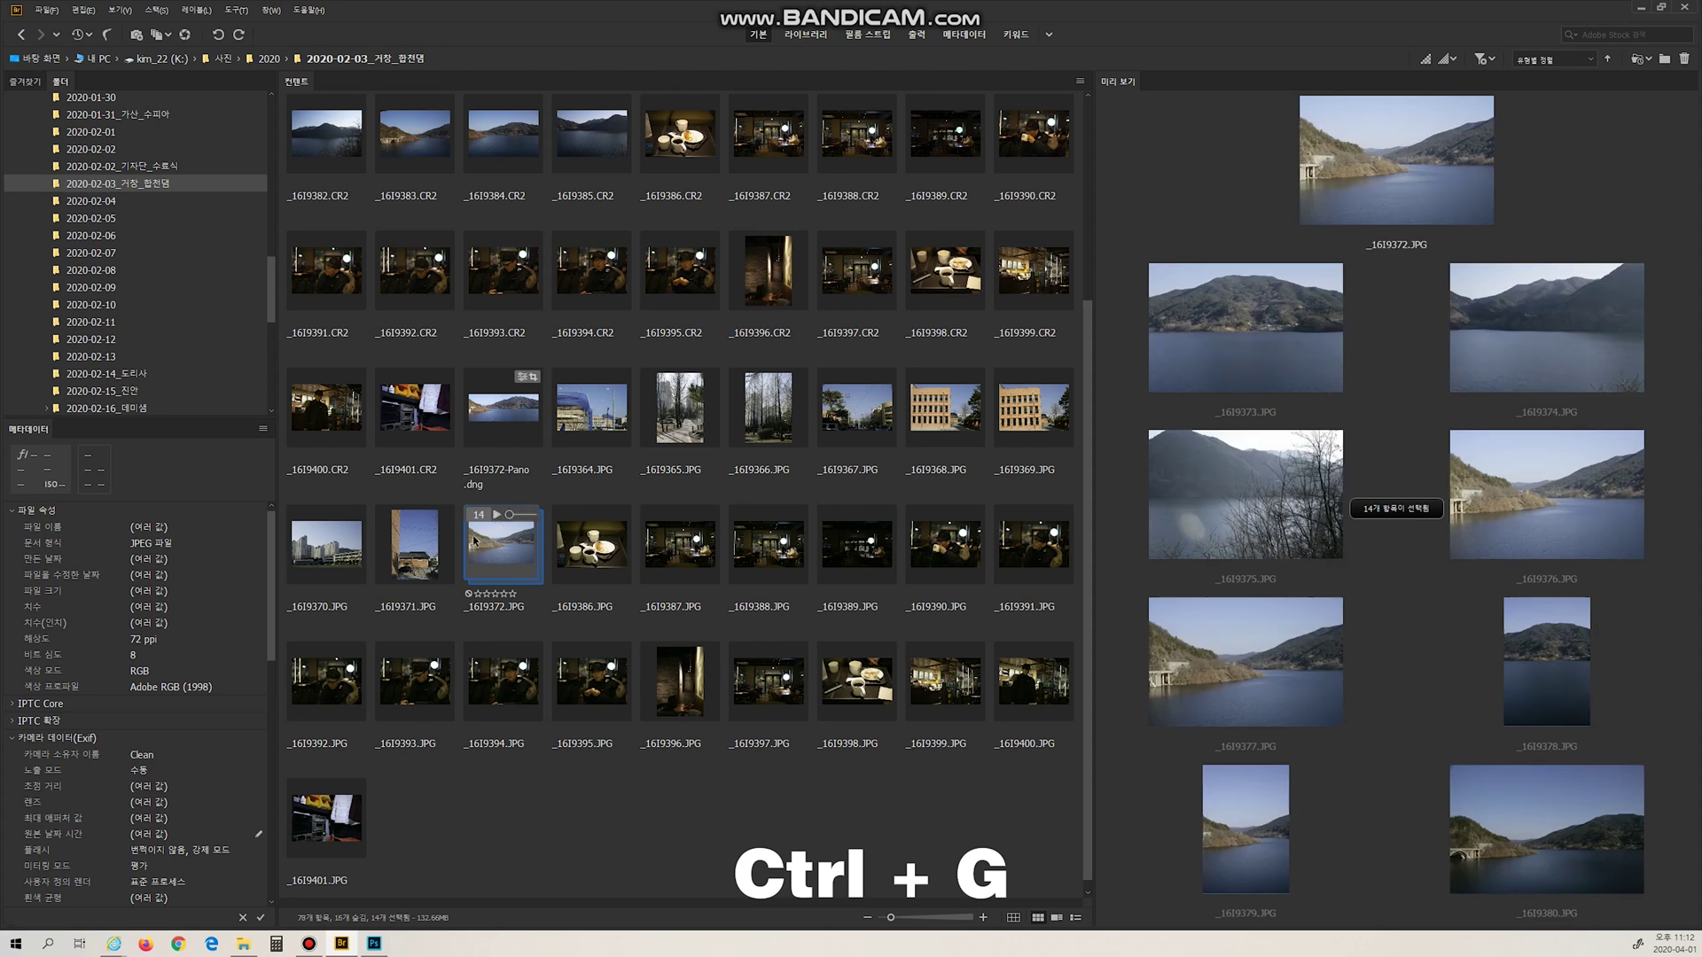
mouse_move(481, 515)
left_click(495, 515)
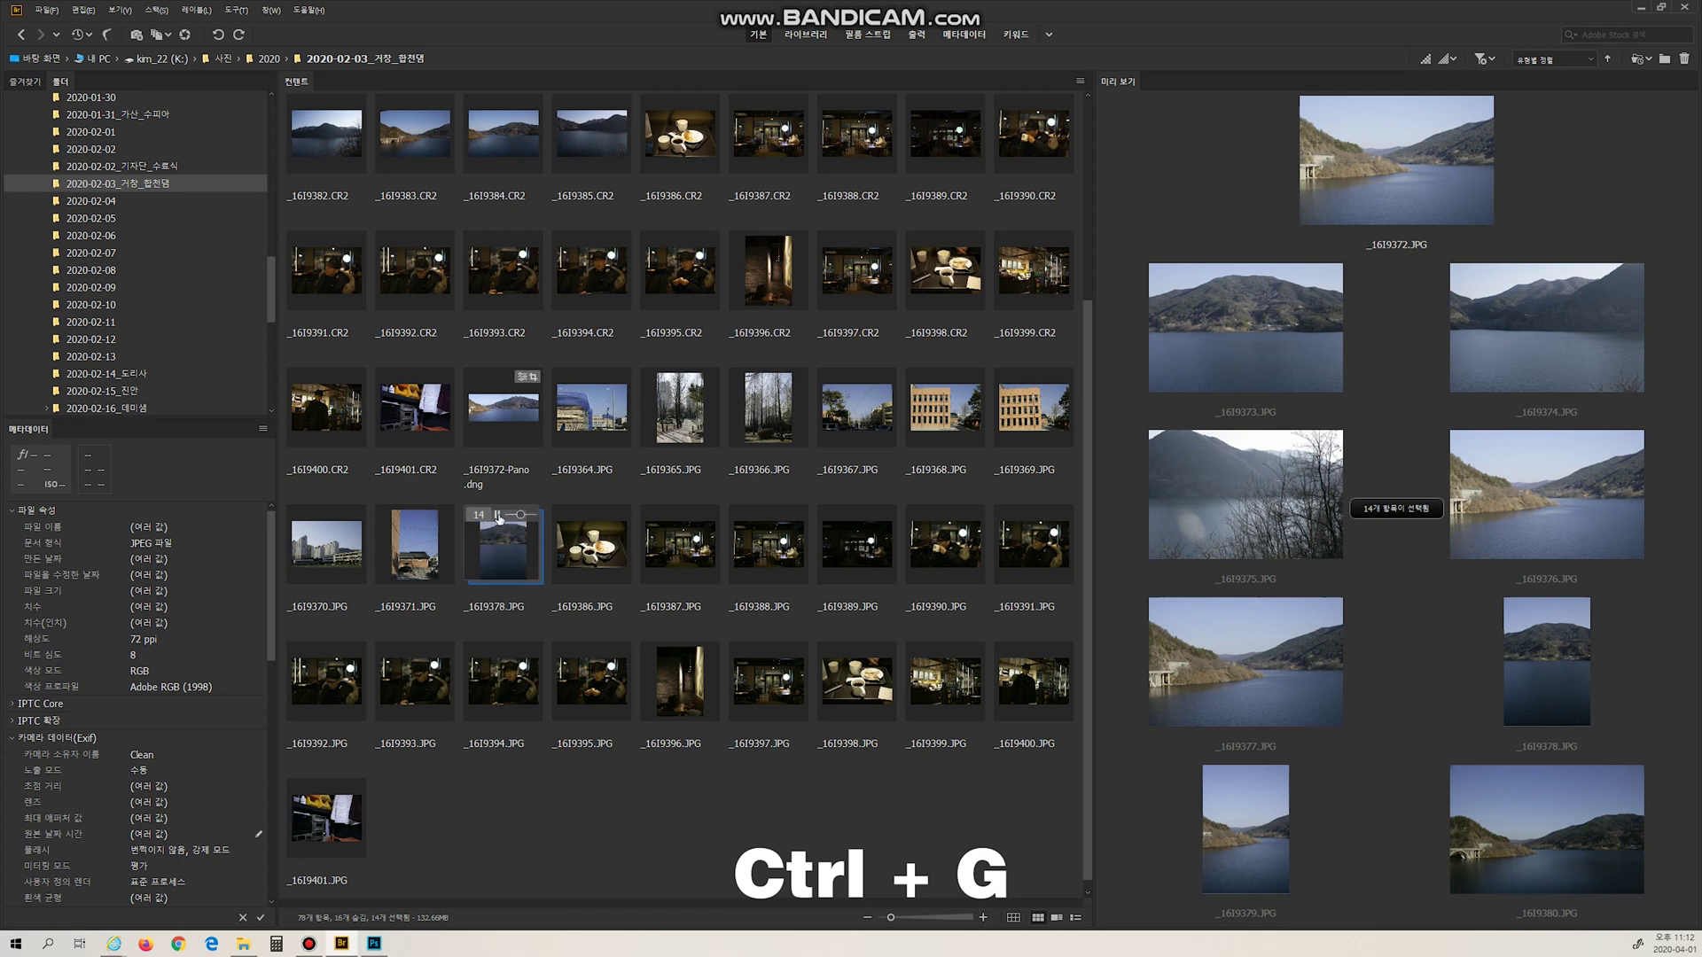
left_click(499, 518)
Step: Expand the stack, select its top image, then collapse it to one thumbnail
left_click(498, 559)
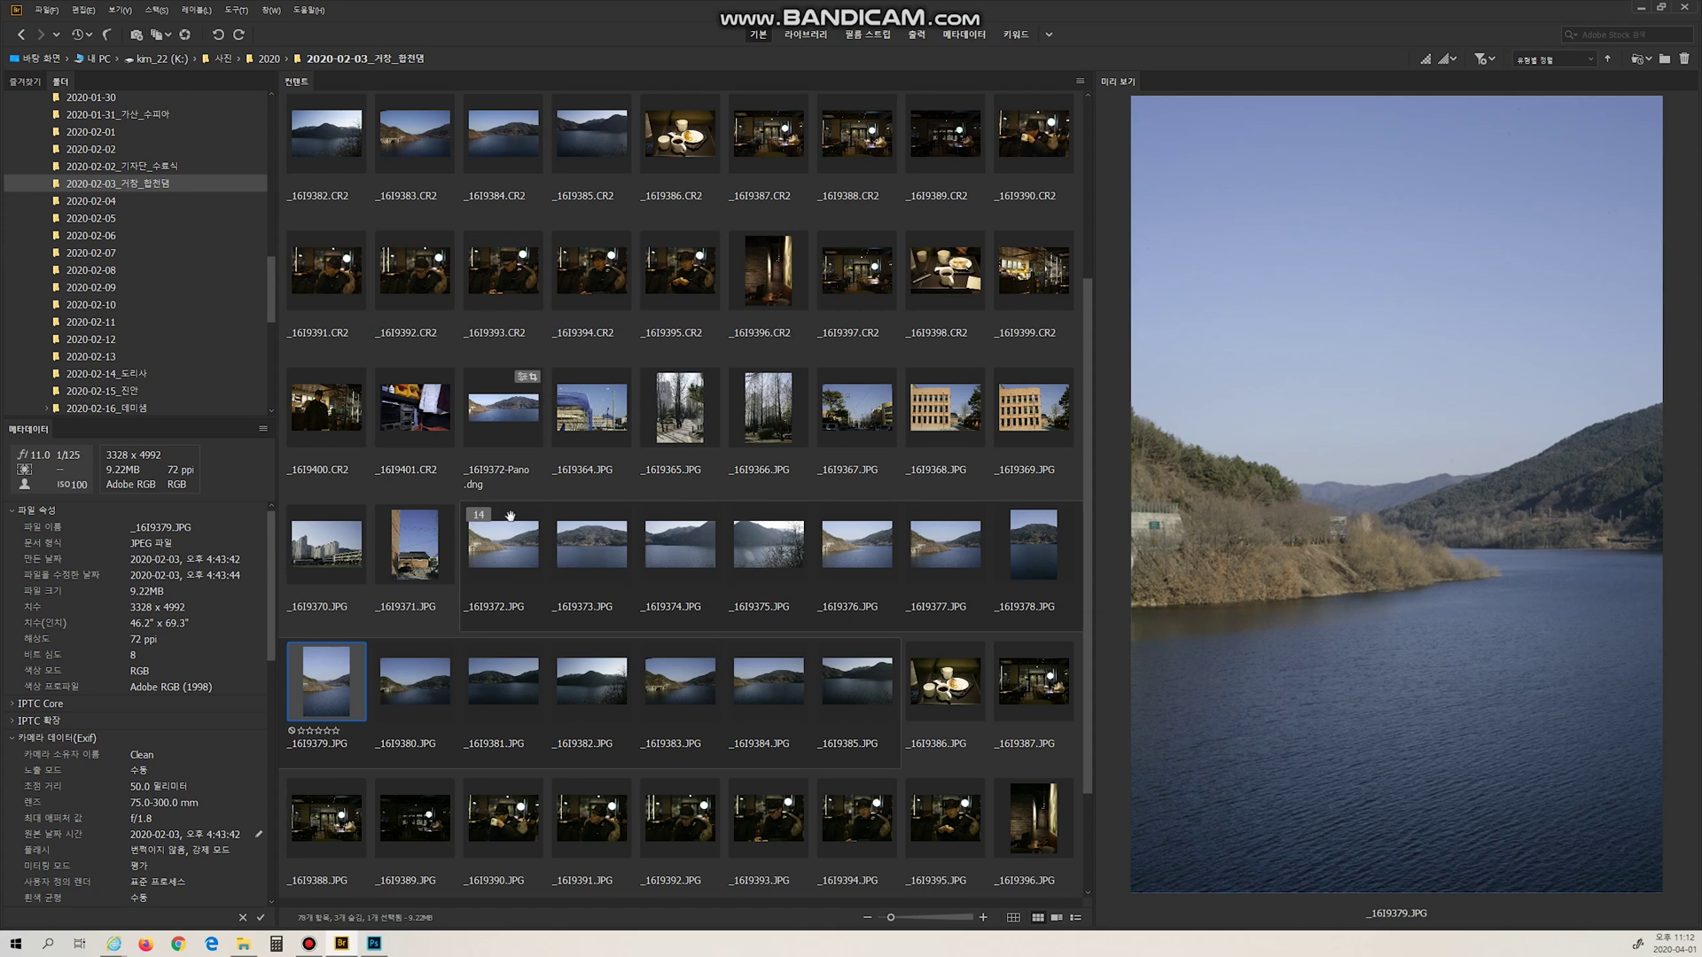
left_click(503, 531)
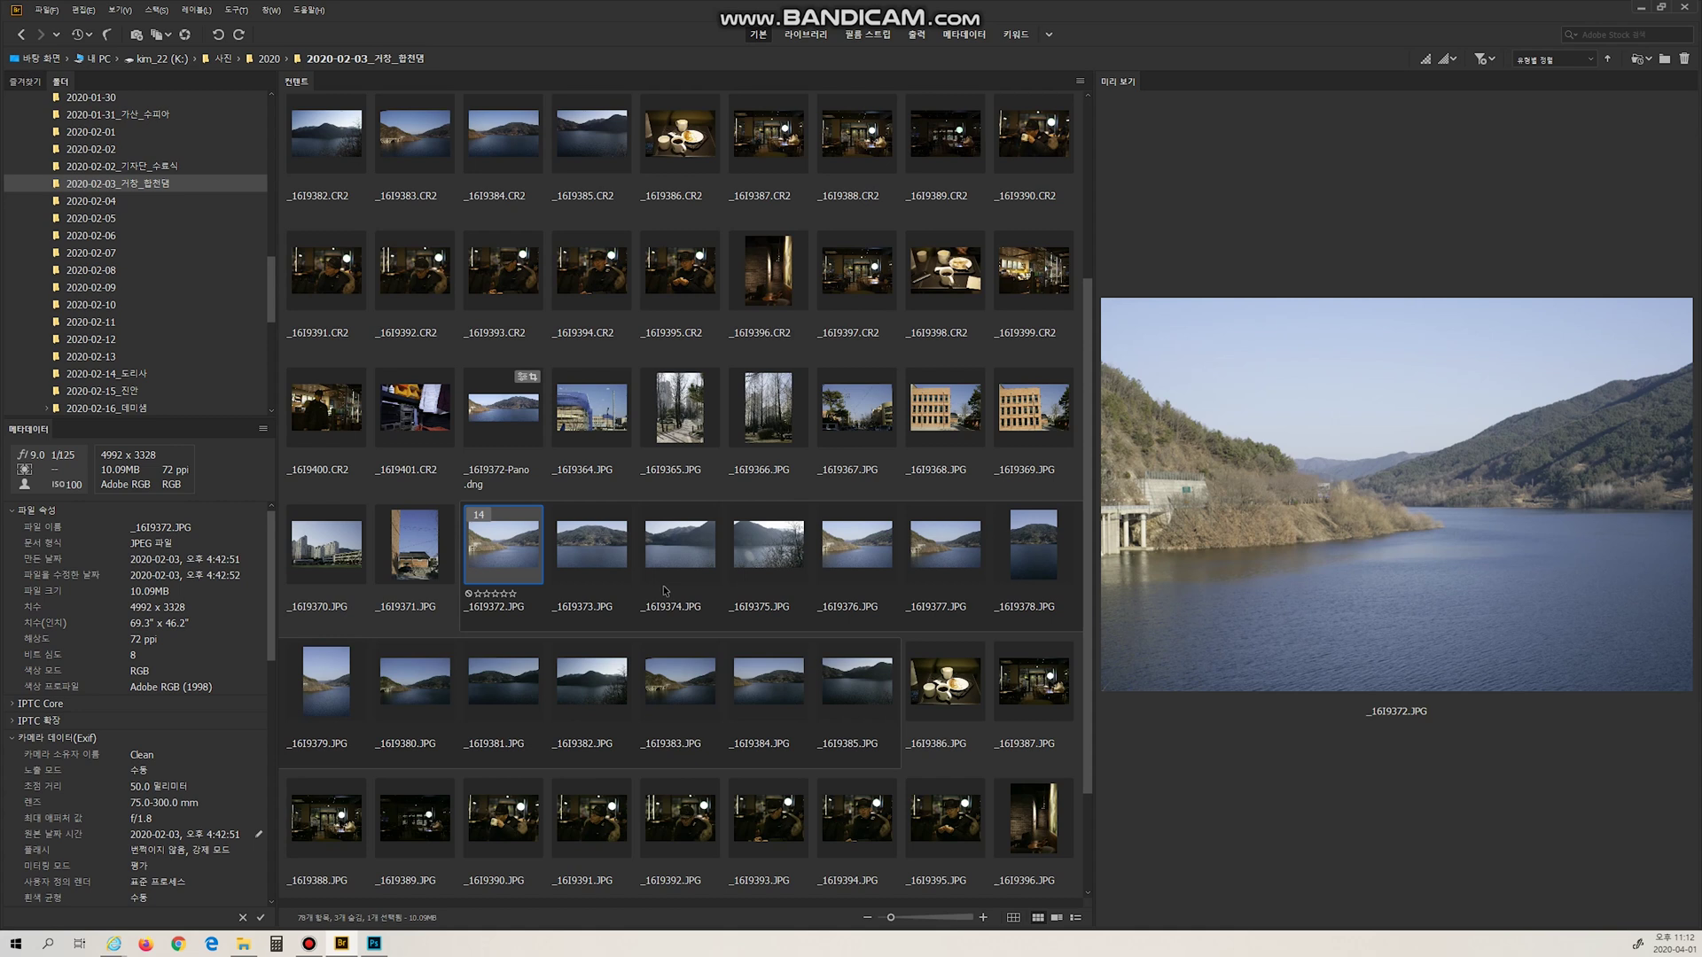
left_click(479, 516)
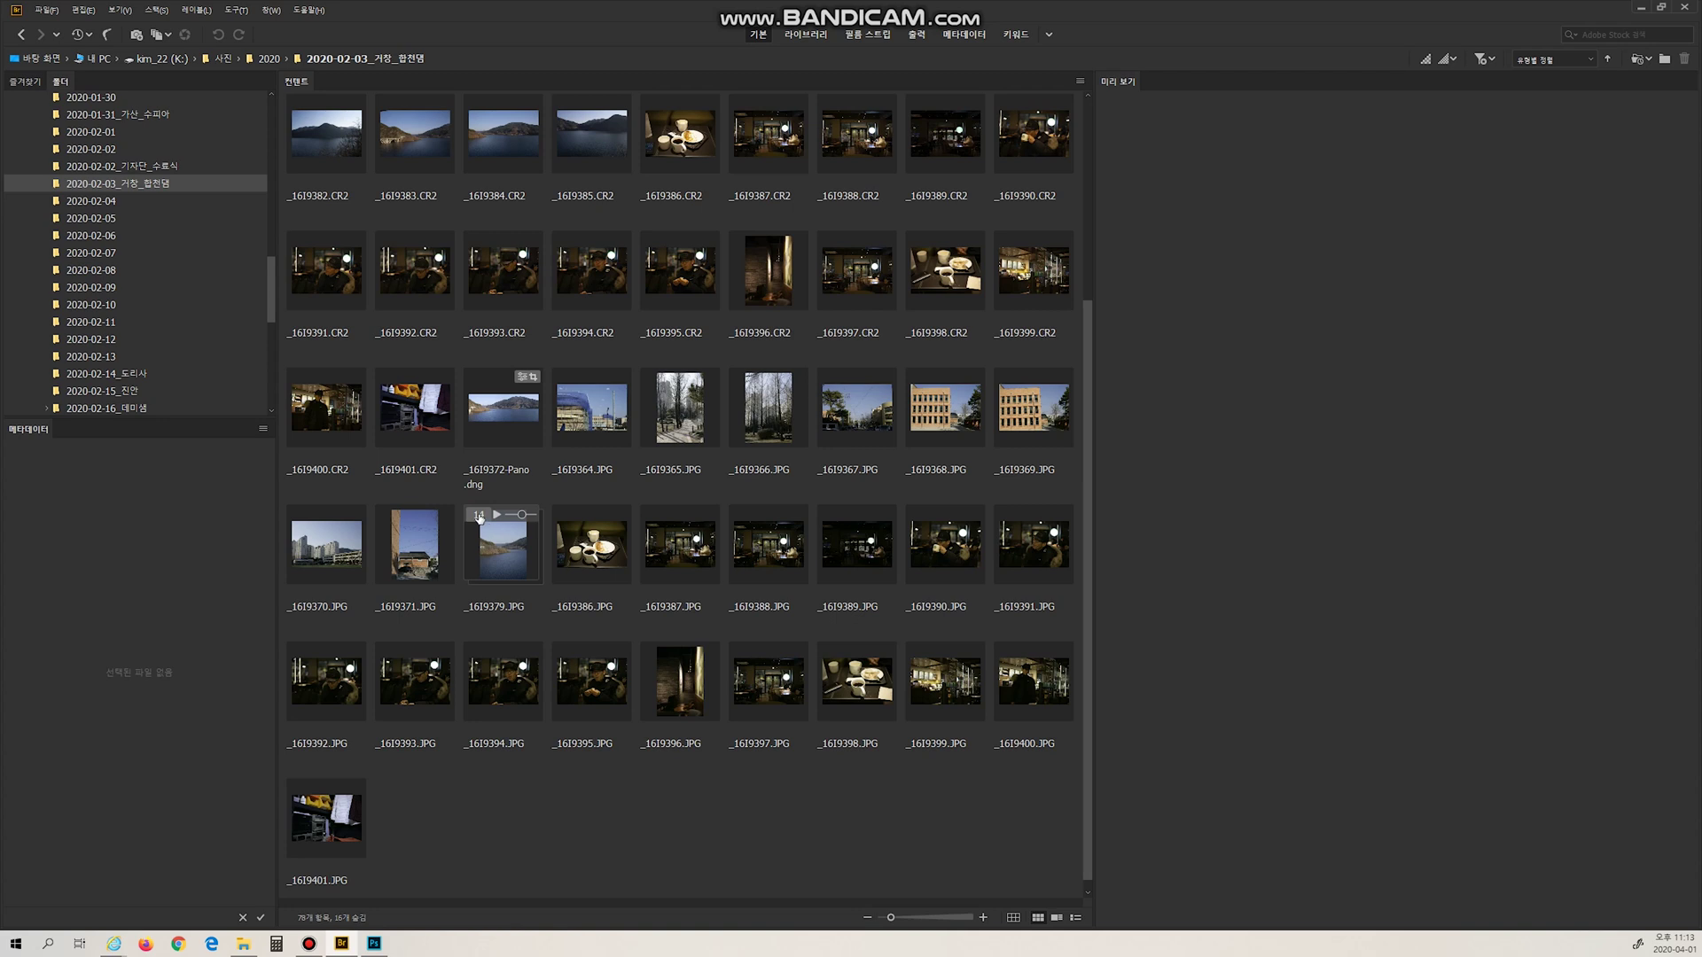
Step: Toggle the lake stack open and closed and attempt ungrouping with Ctrl+Shift+G
left_click(480, 517)
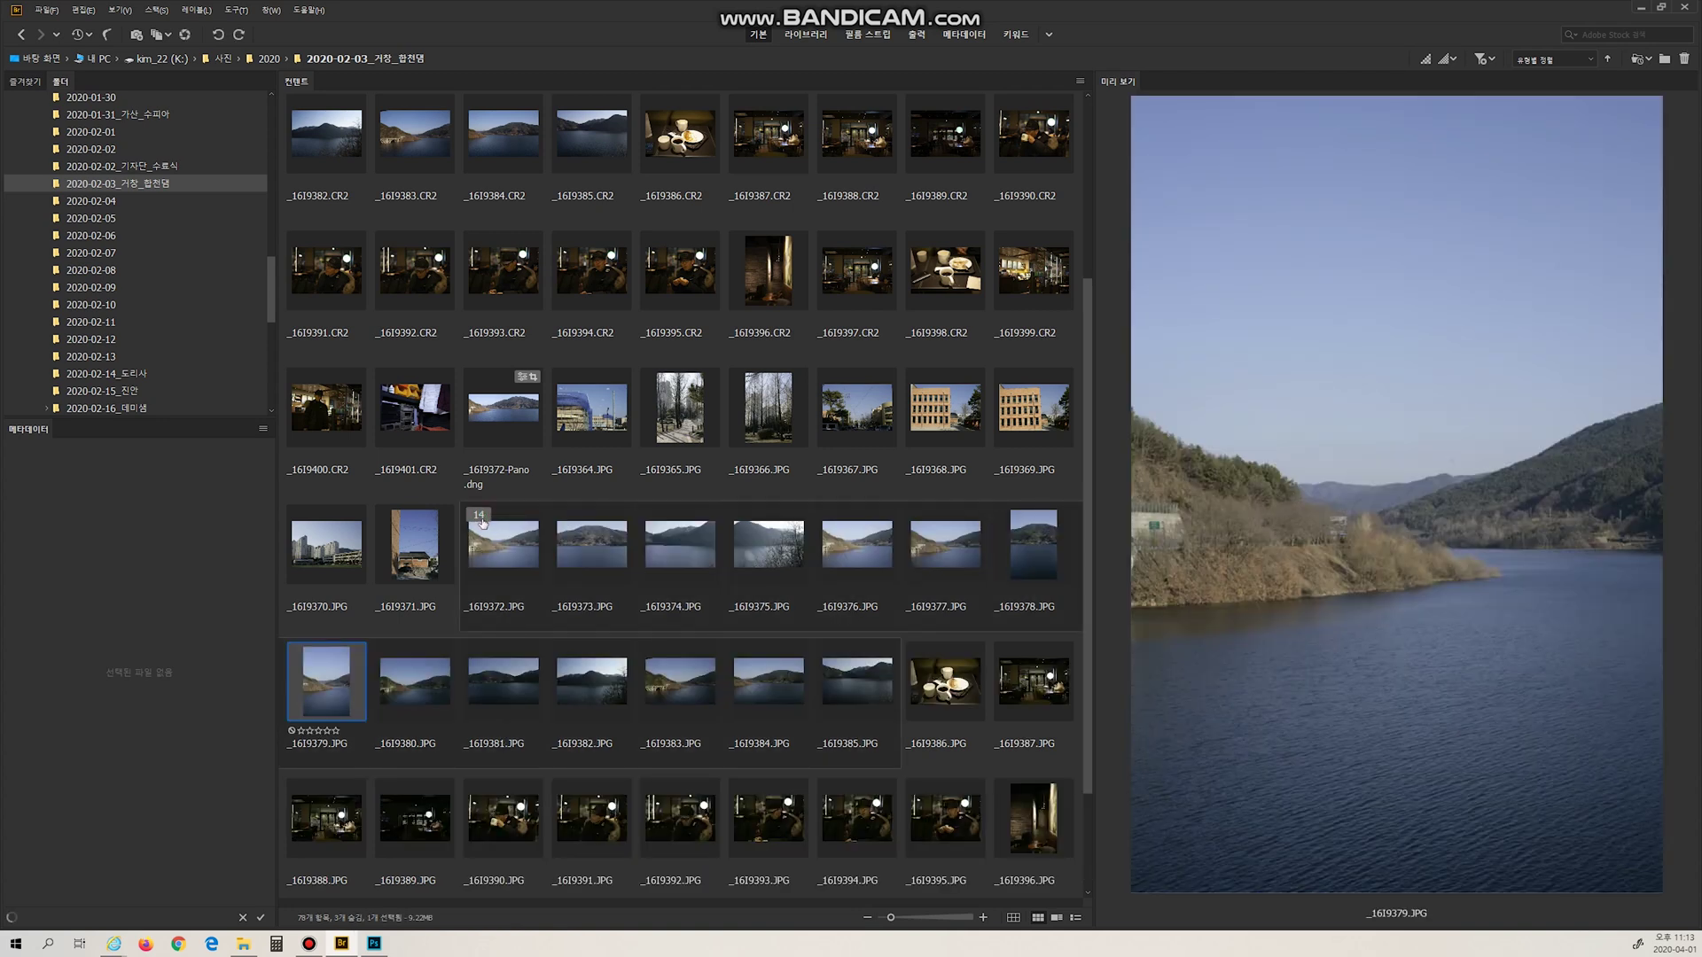
left_click(479, 517)
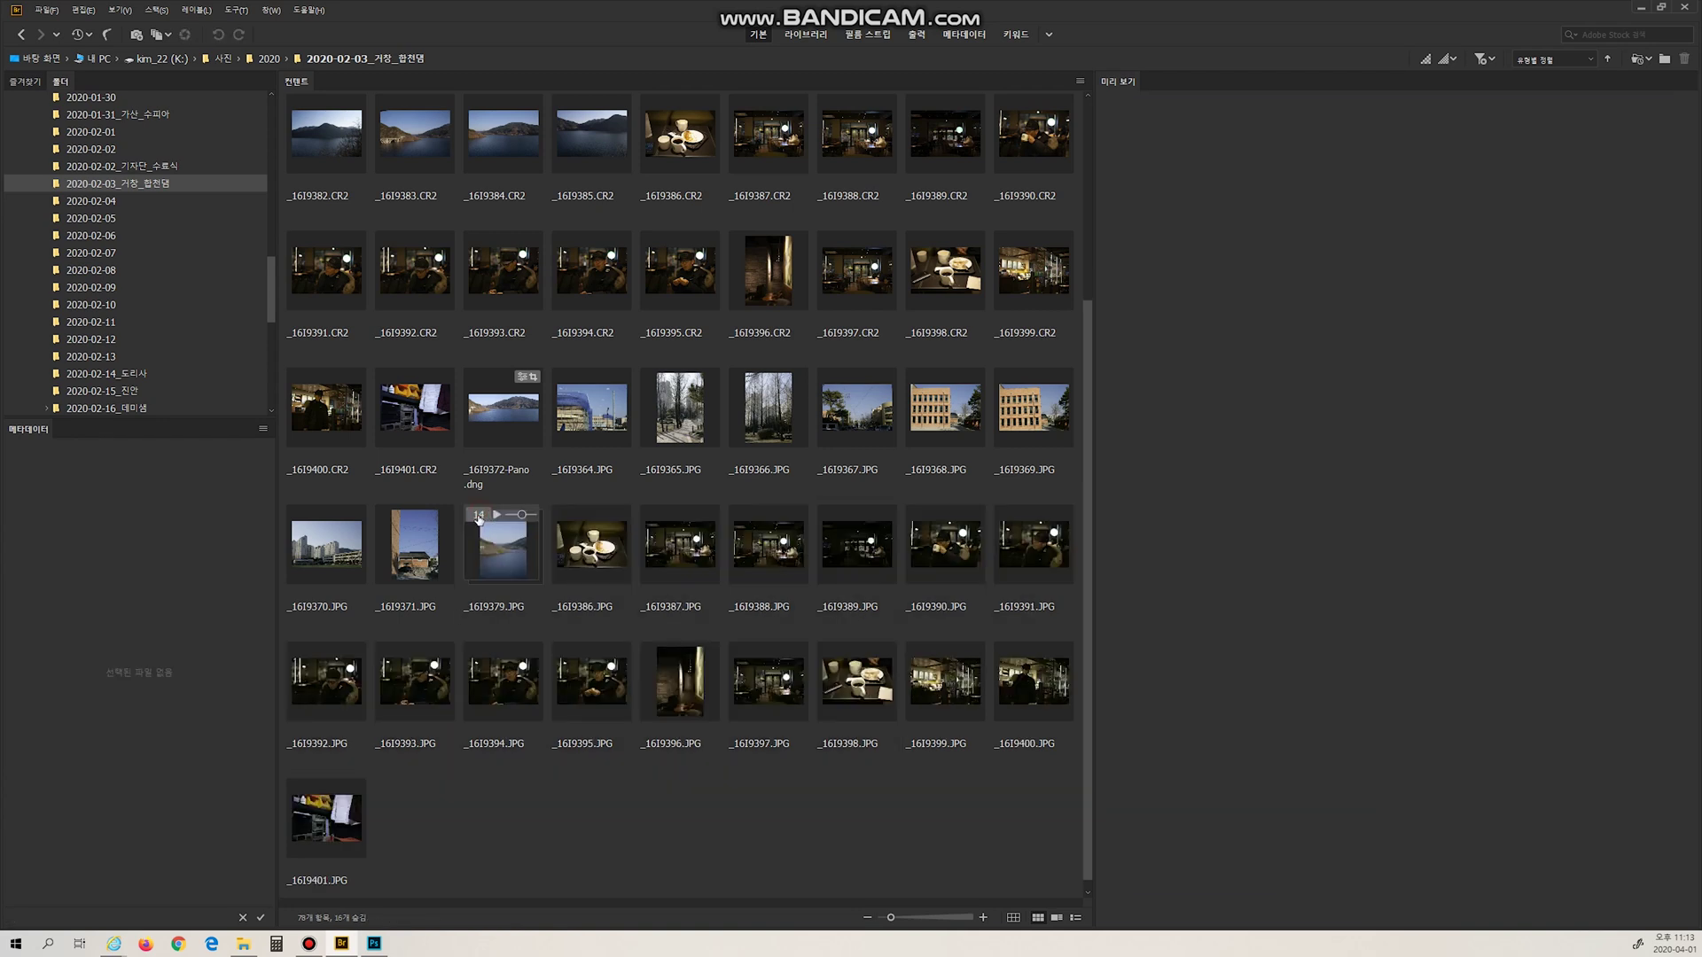
left_click(478, 541)
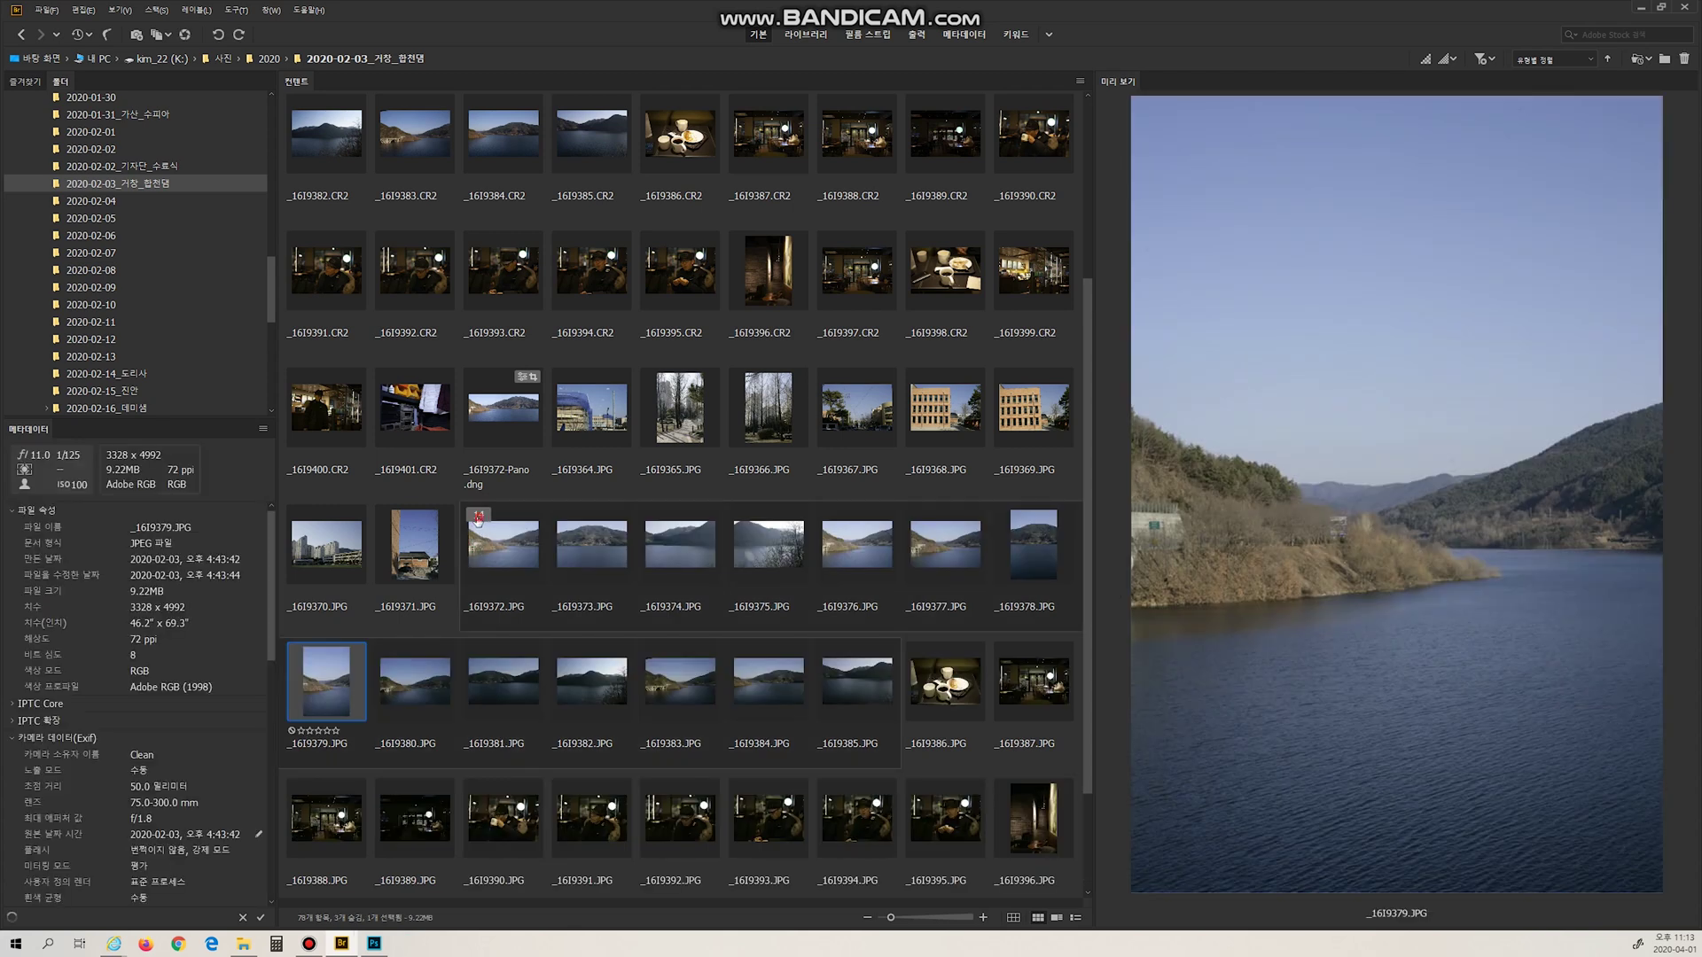
left_click(479, 529)
key("ctrl+shift+g")
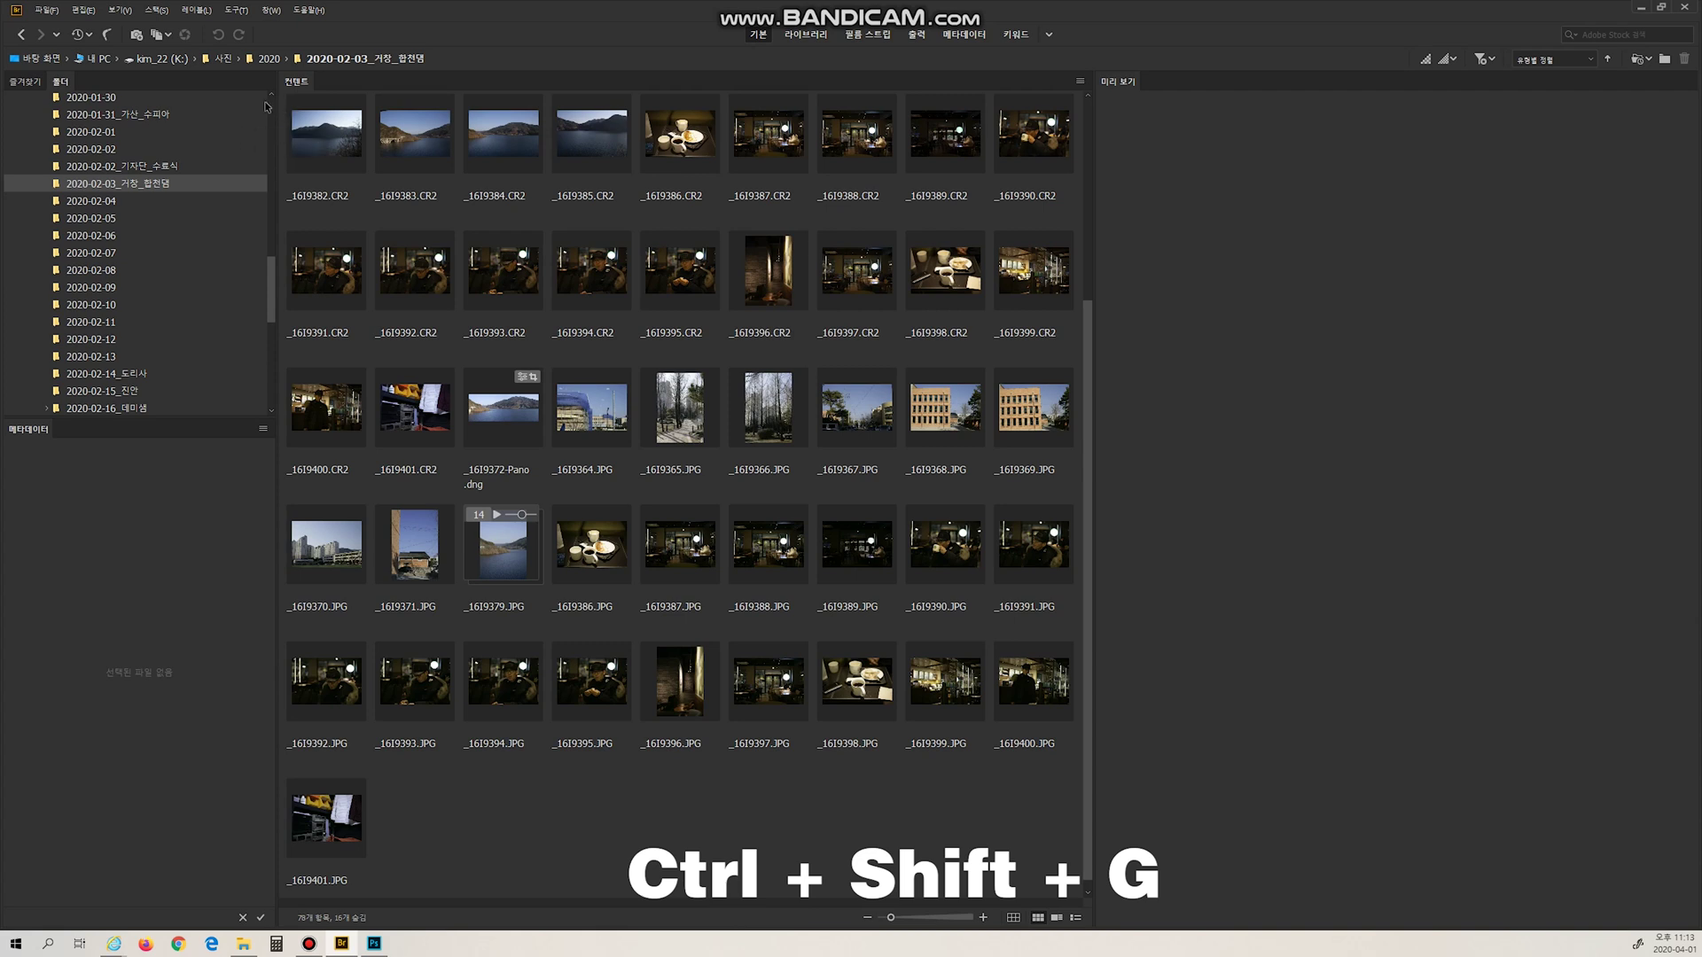
left_click(501, 549)
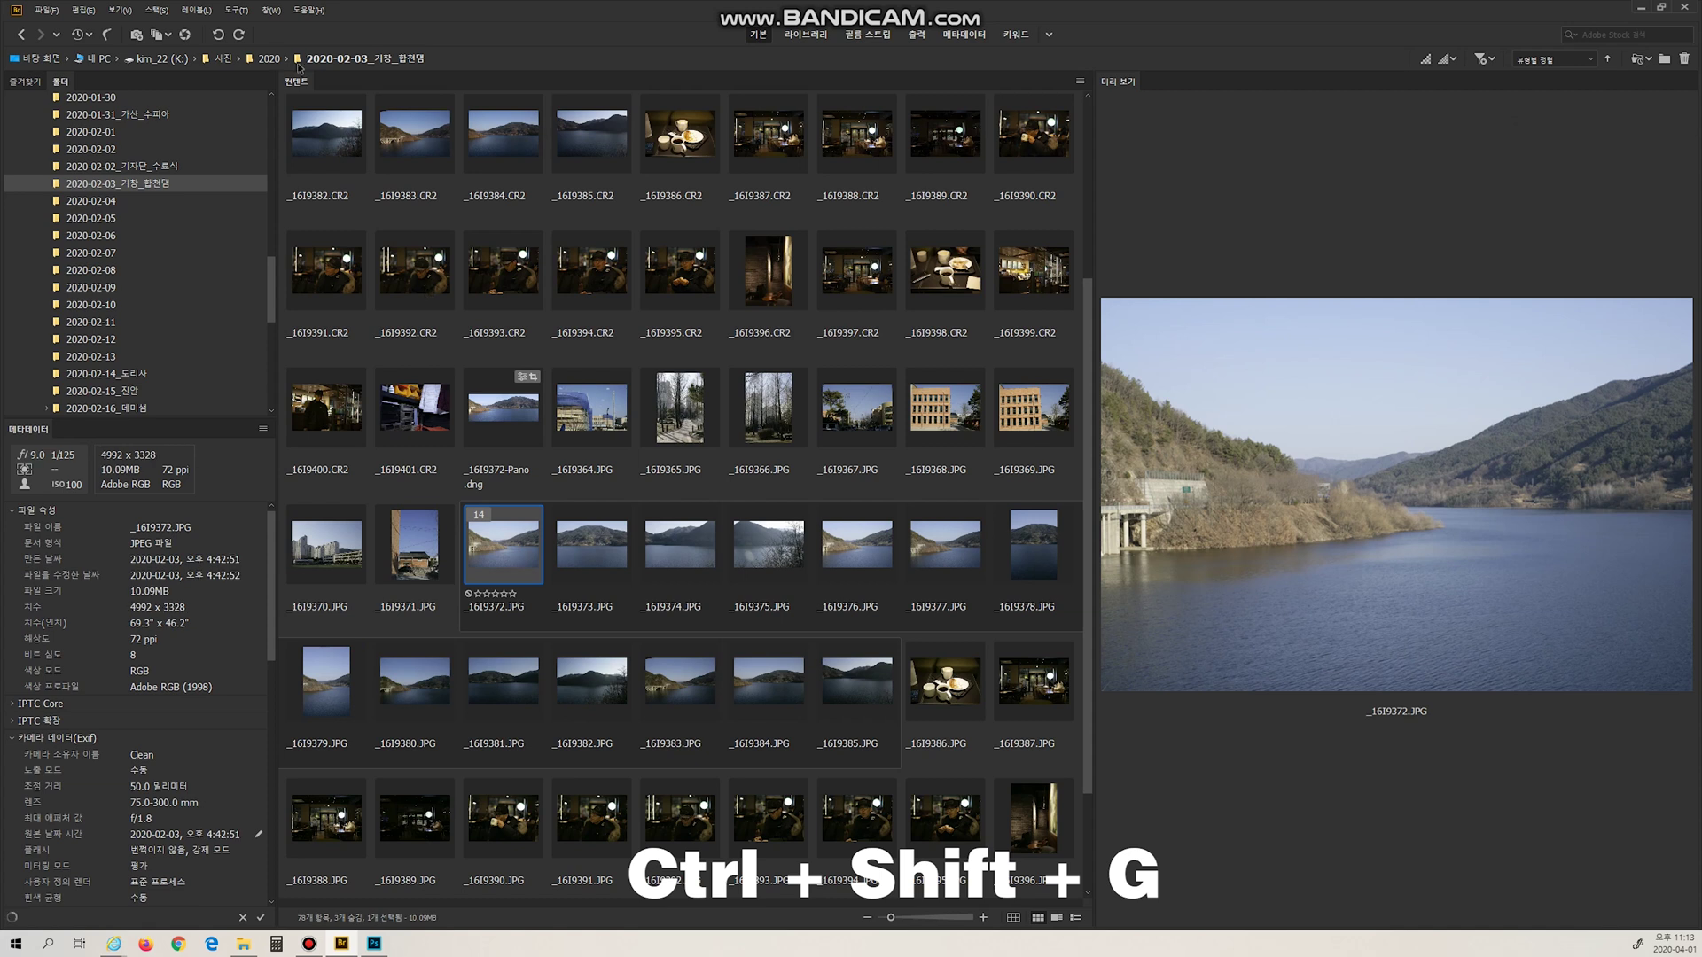
Step: Remove _16I9372.JPG from the stack, leaving a 13-image stack
left_click(165, 11)
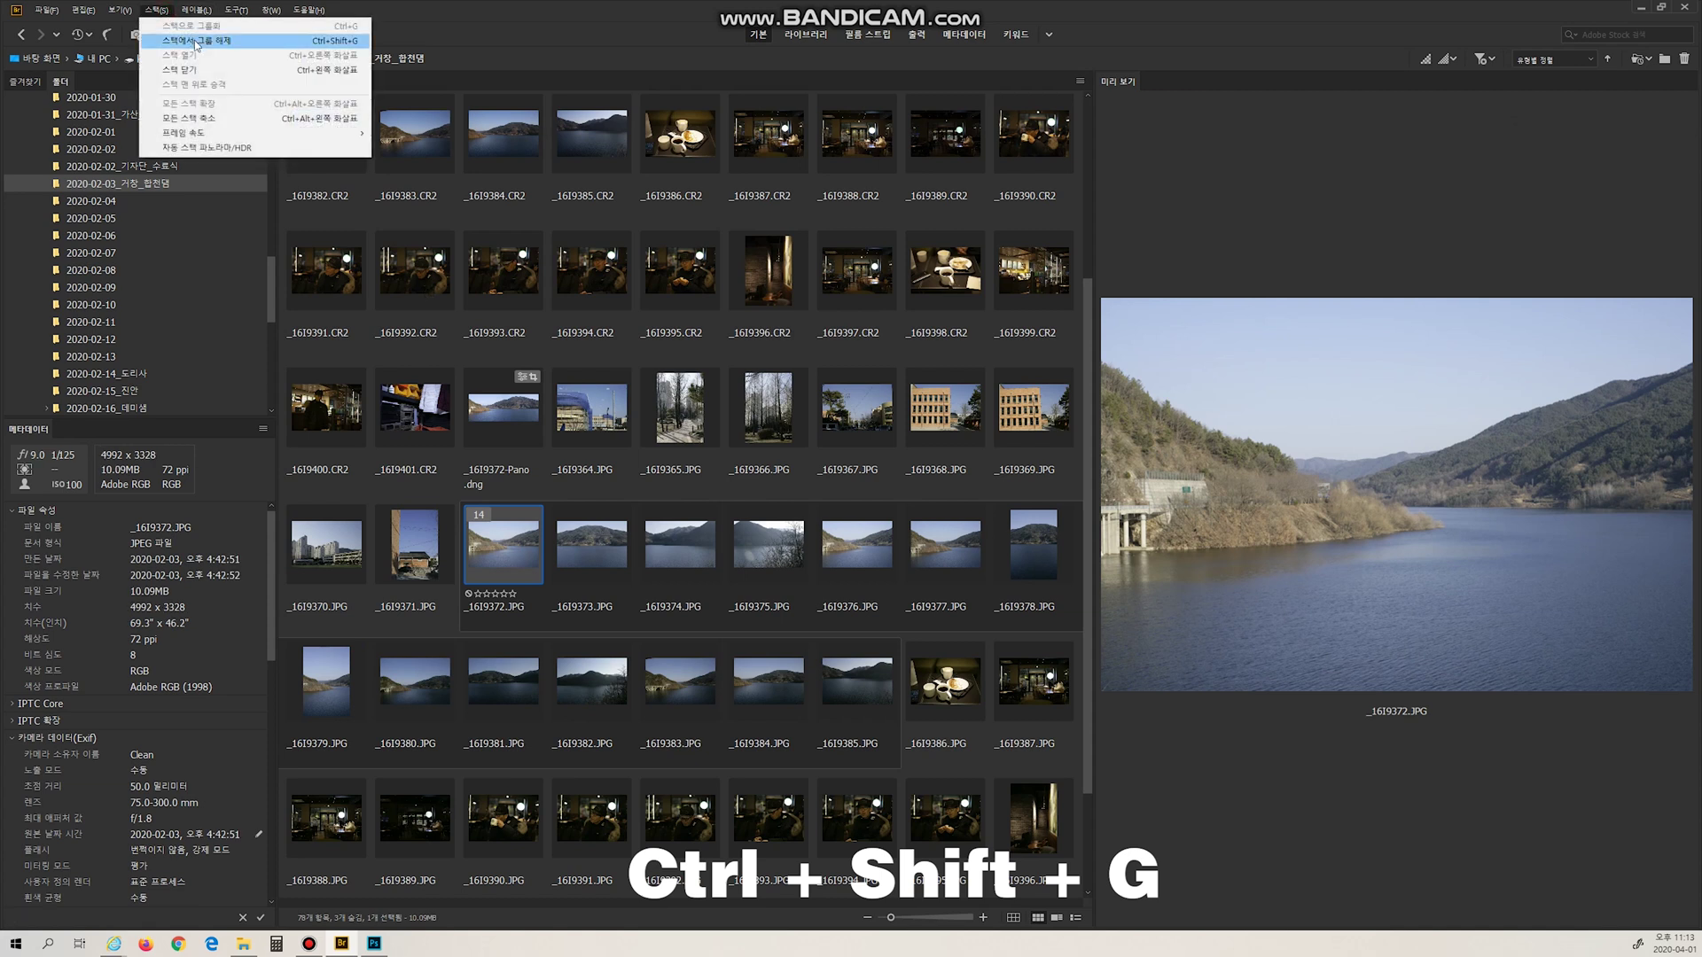
left_click(197, 45)
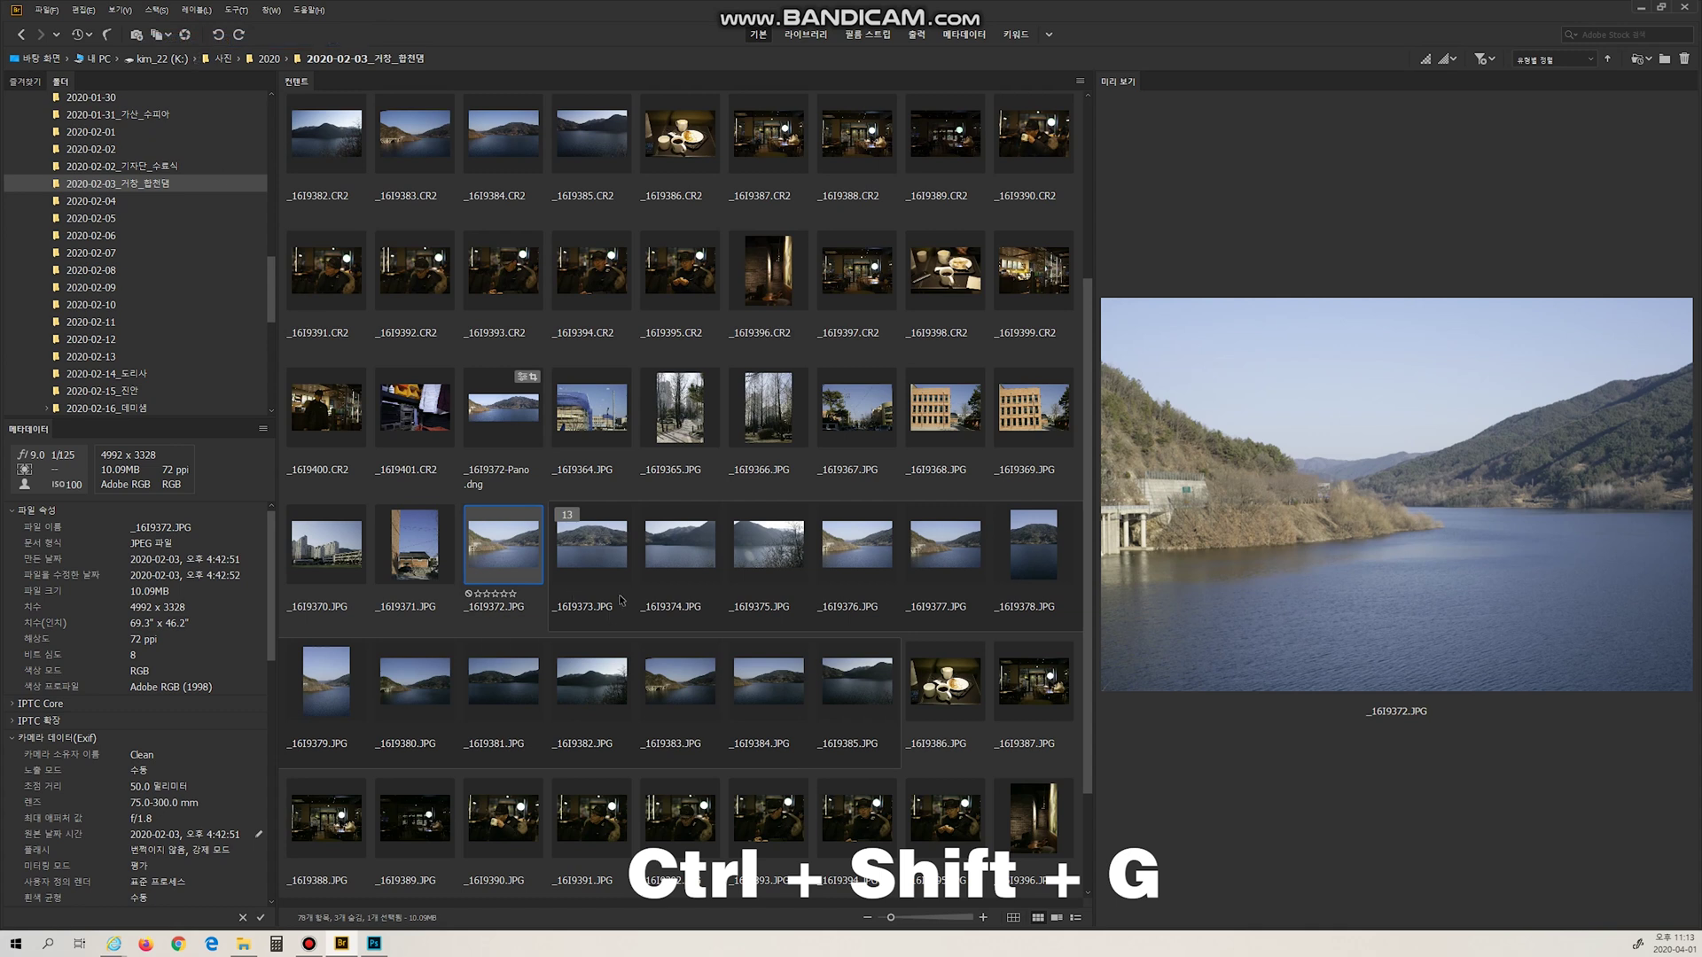
left_click(608, 560)
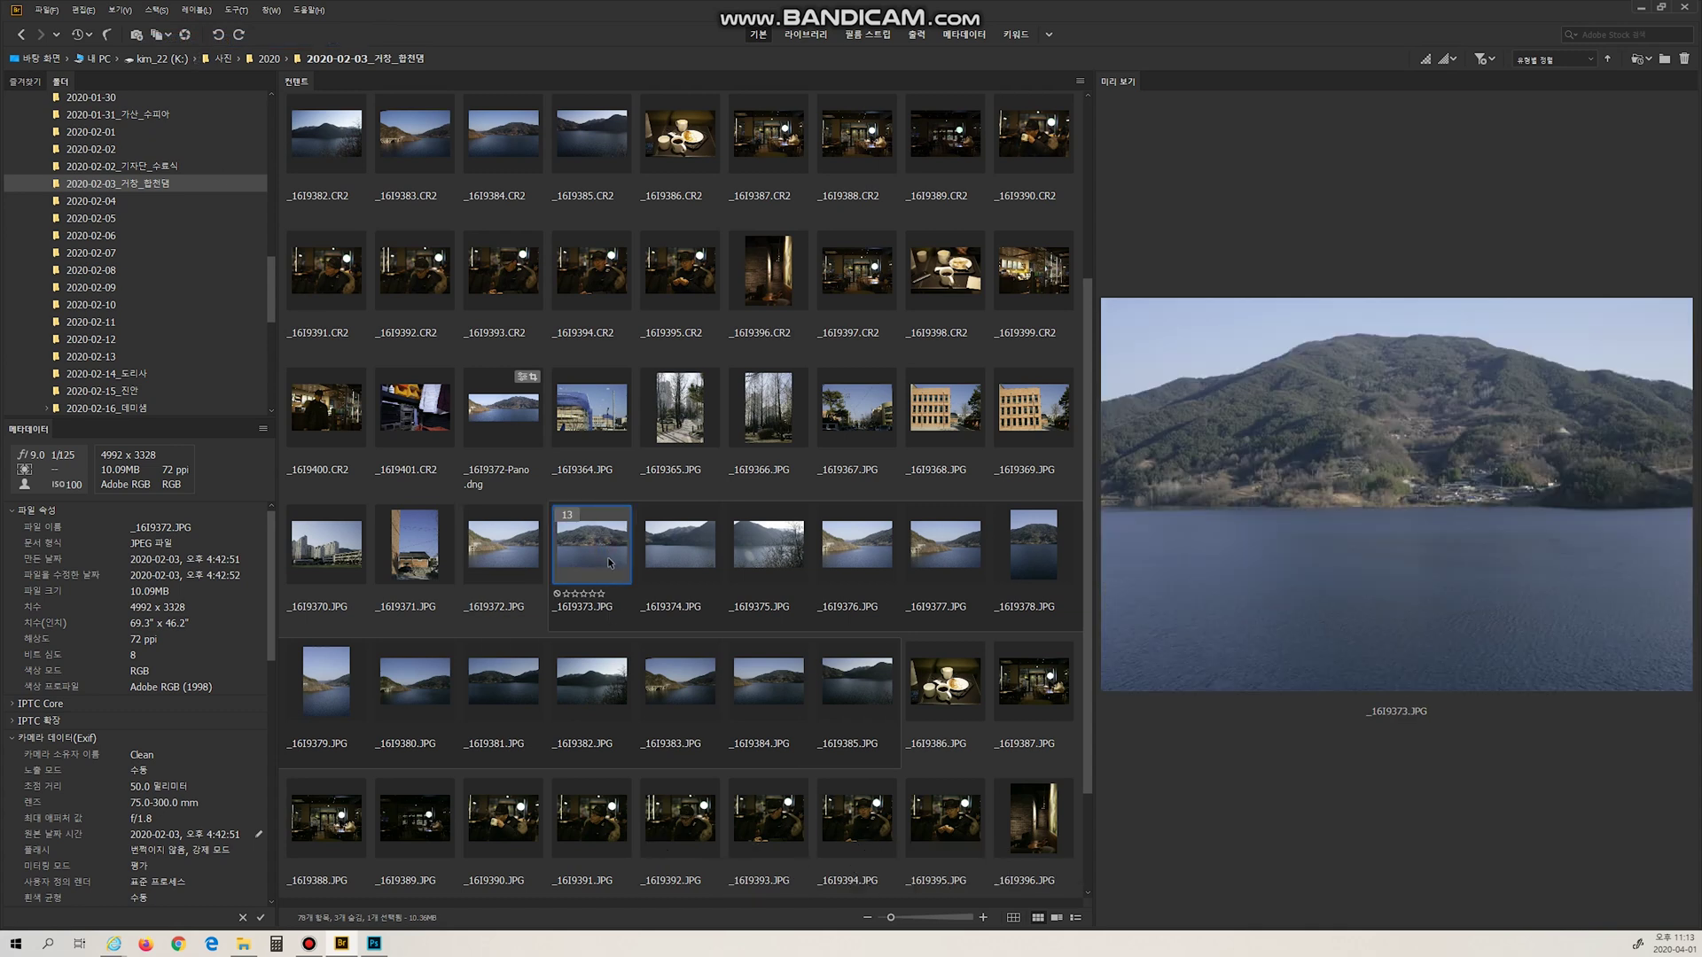
left_click(568, 515)
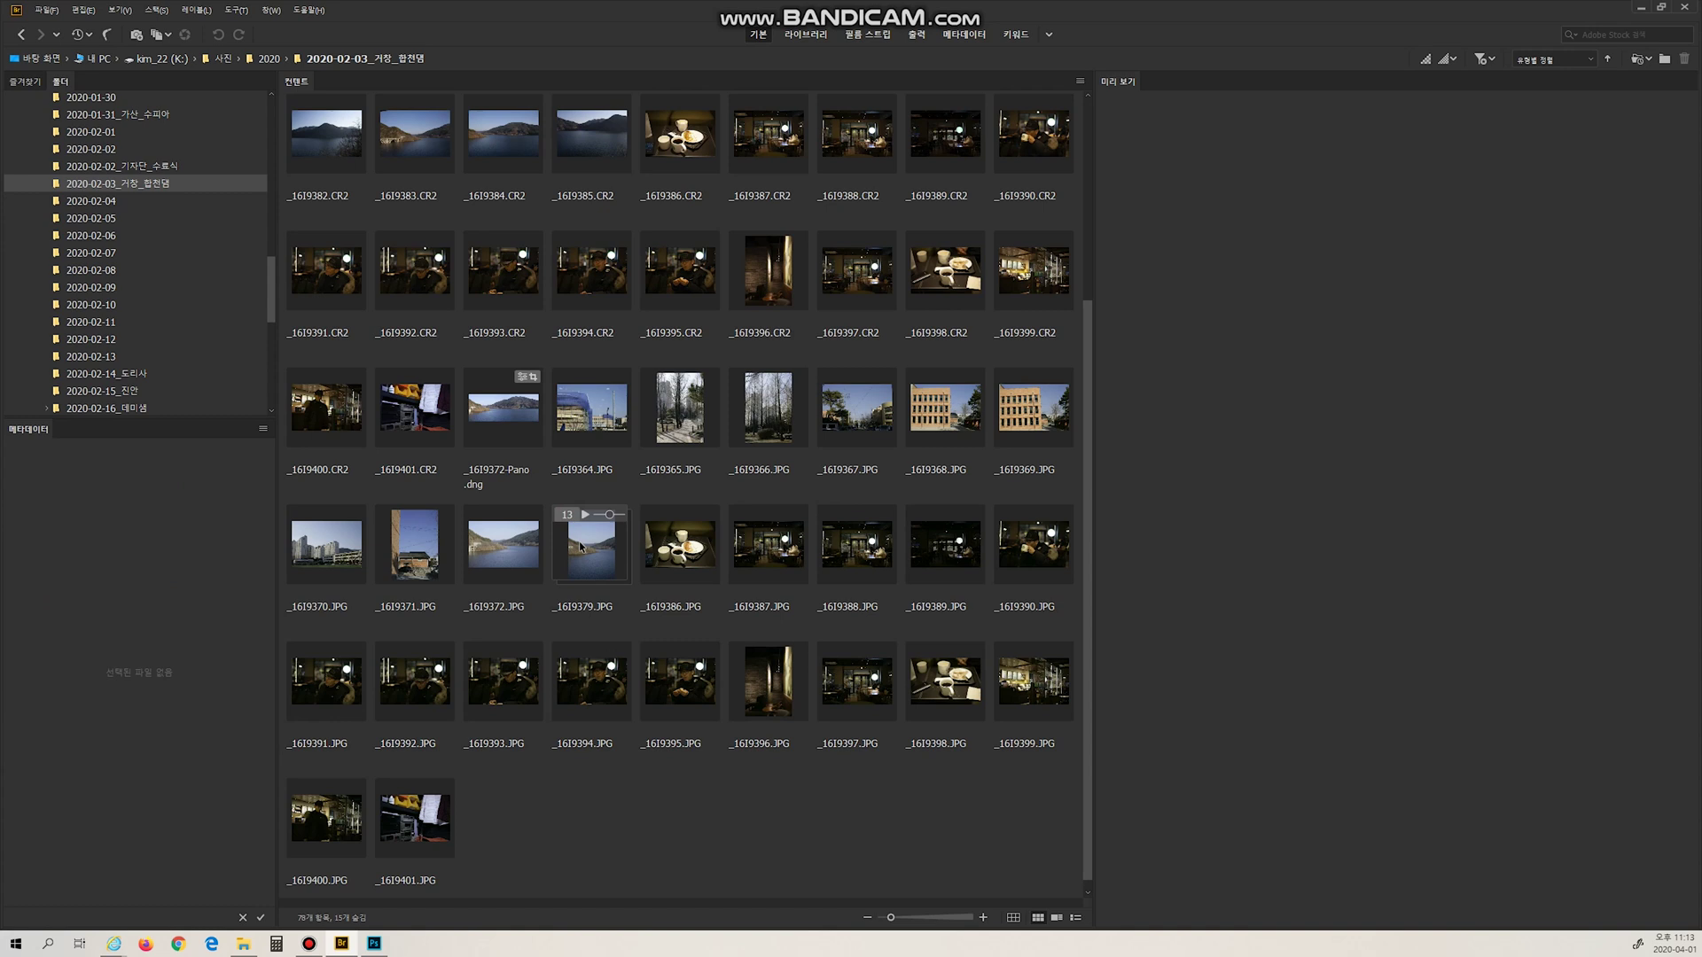
left_click(567, 514)
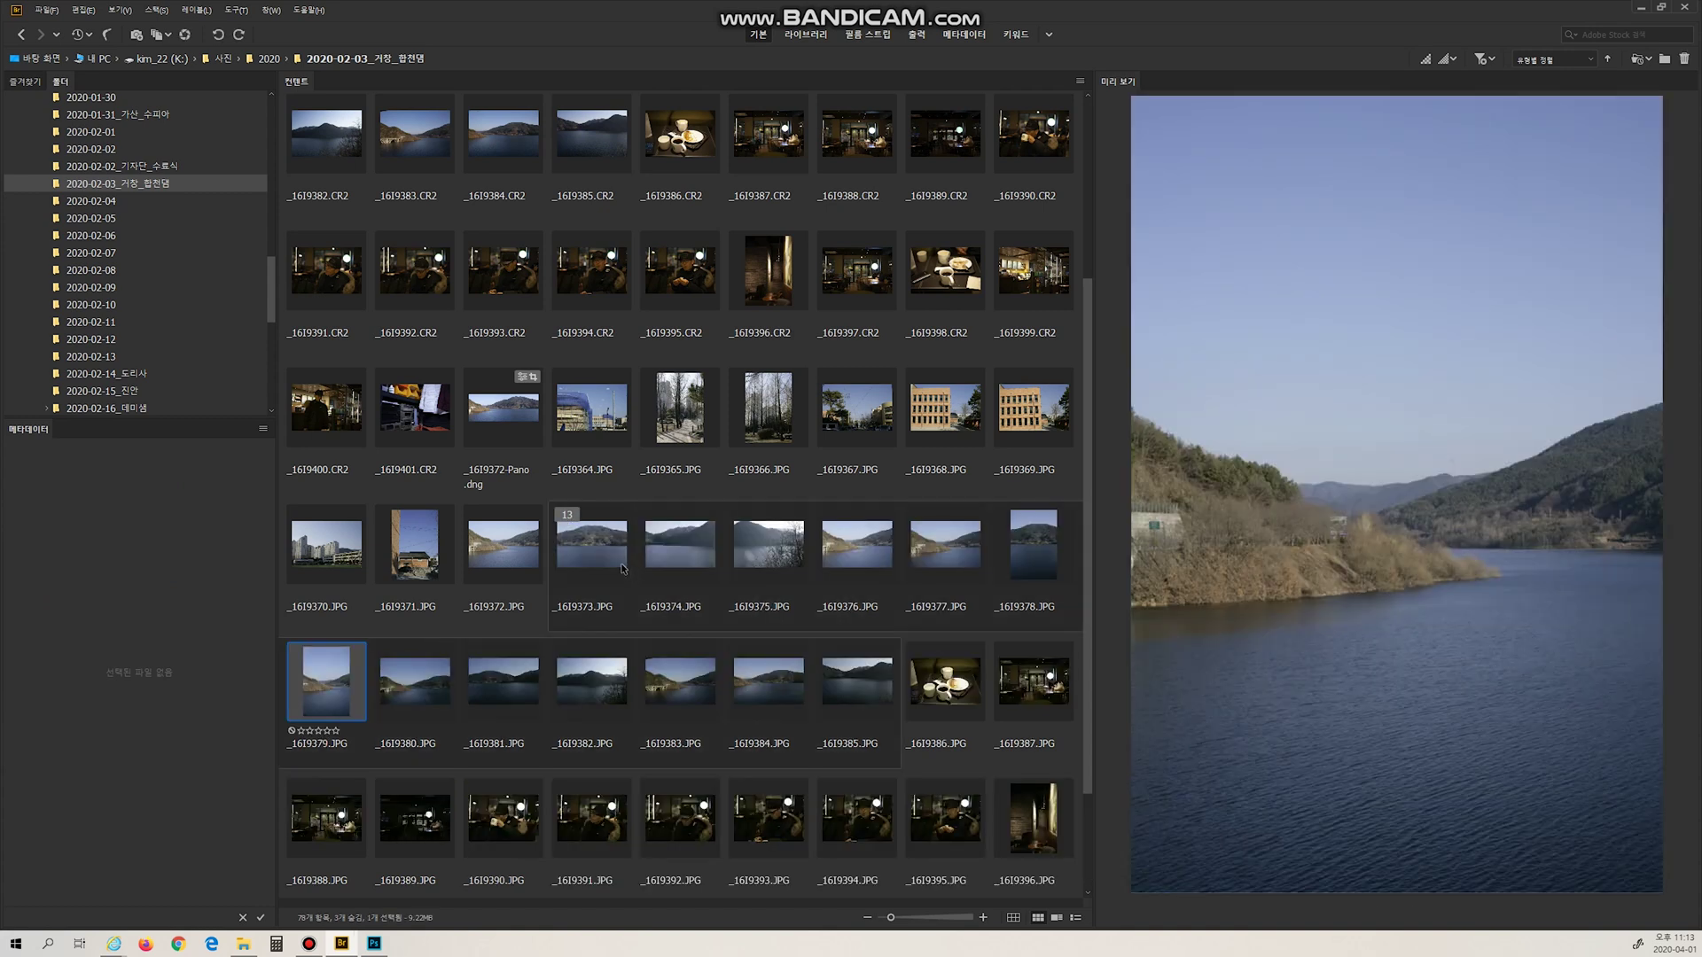
Step: Ungroup the 13-image stack _16I9373–_16I9385 and preview _1619372.JPG
left_click(856, 699, "shift")
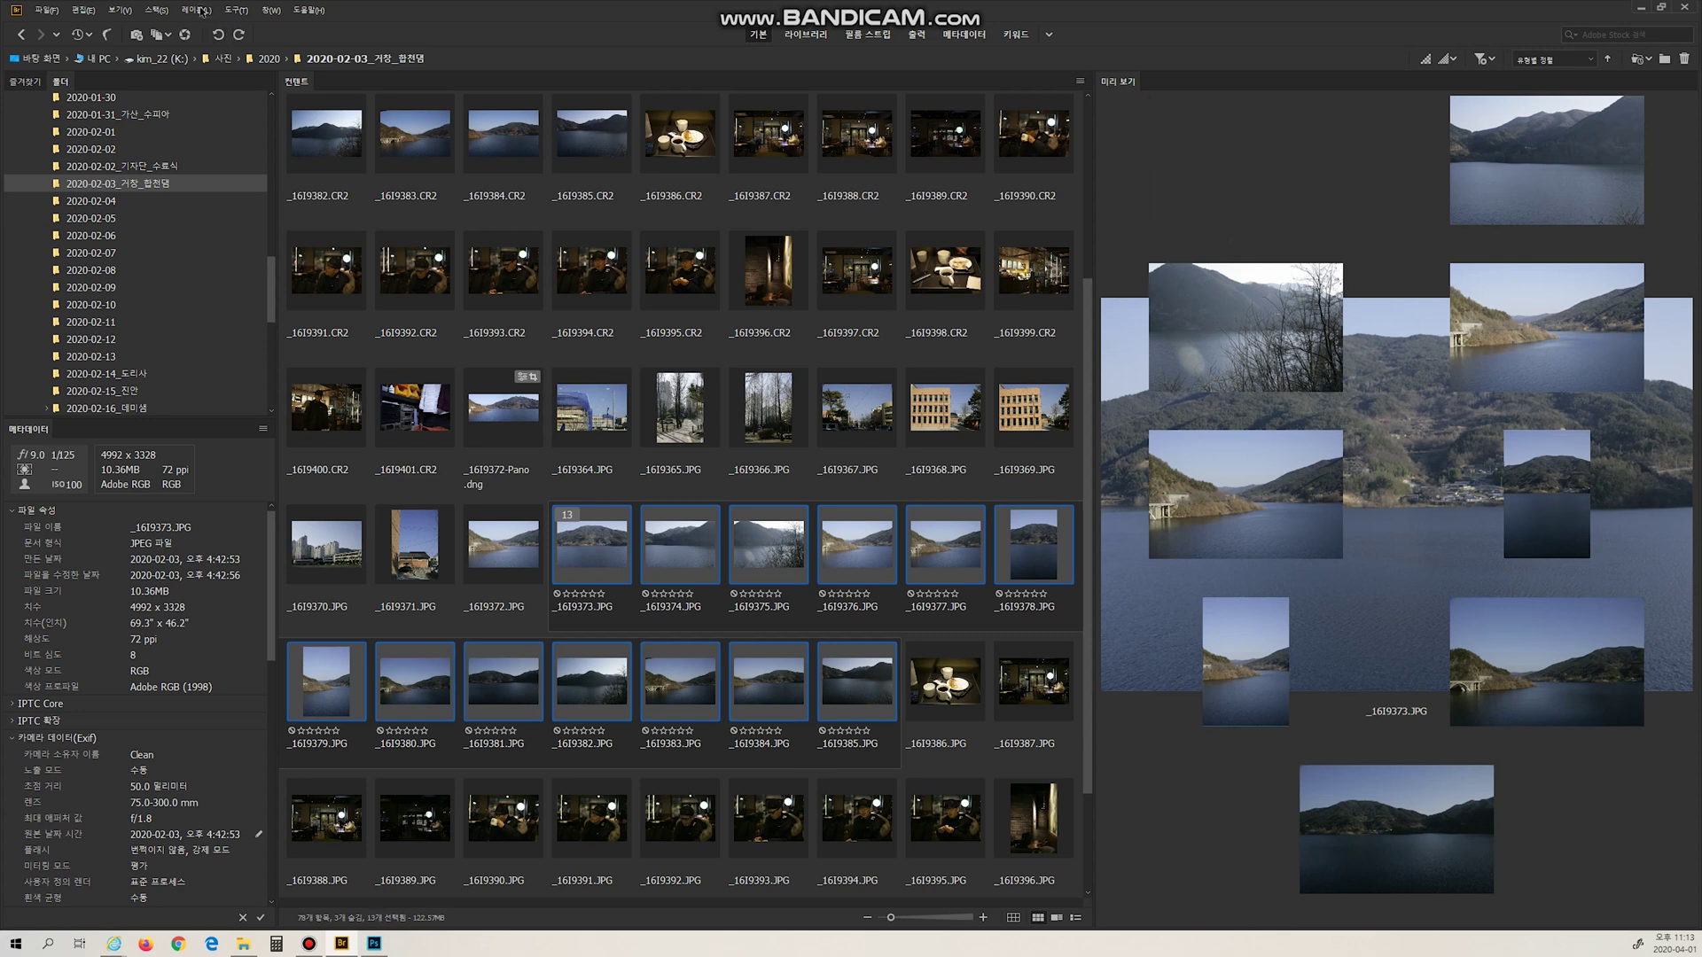
left_click(157, 10)
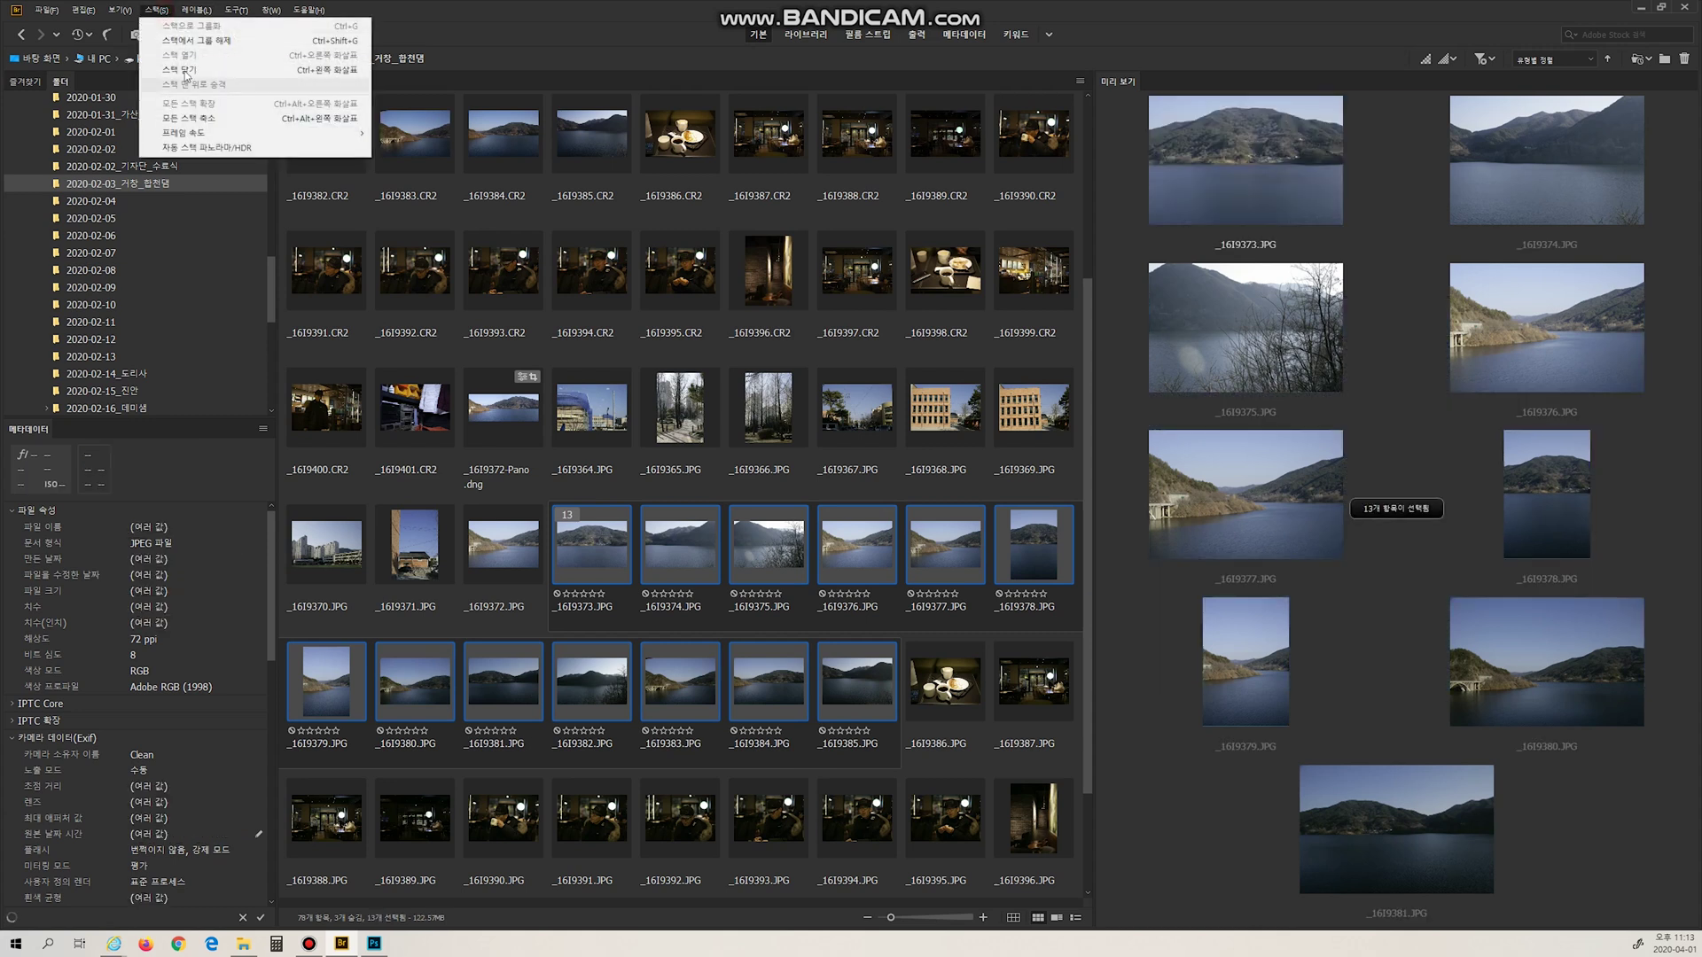
left_click(207, 41)
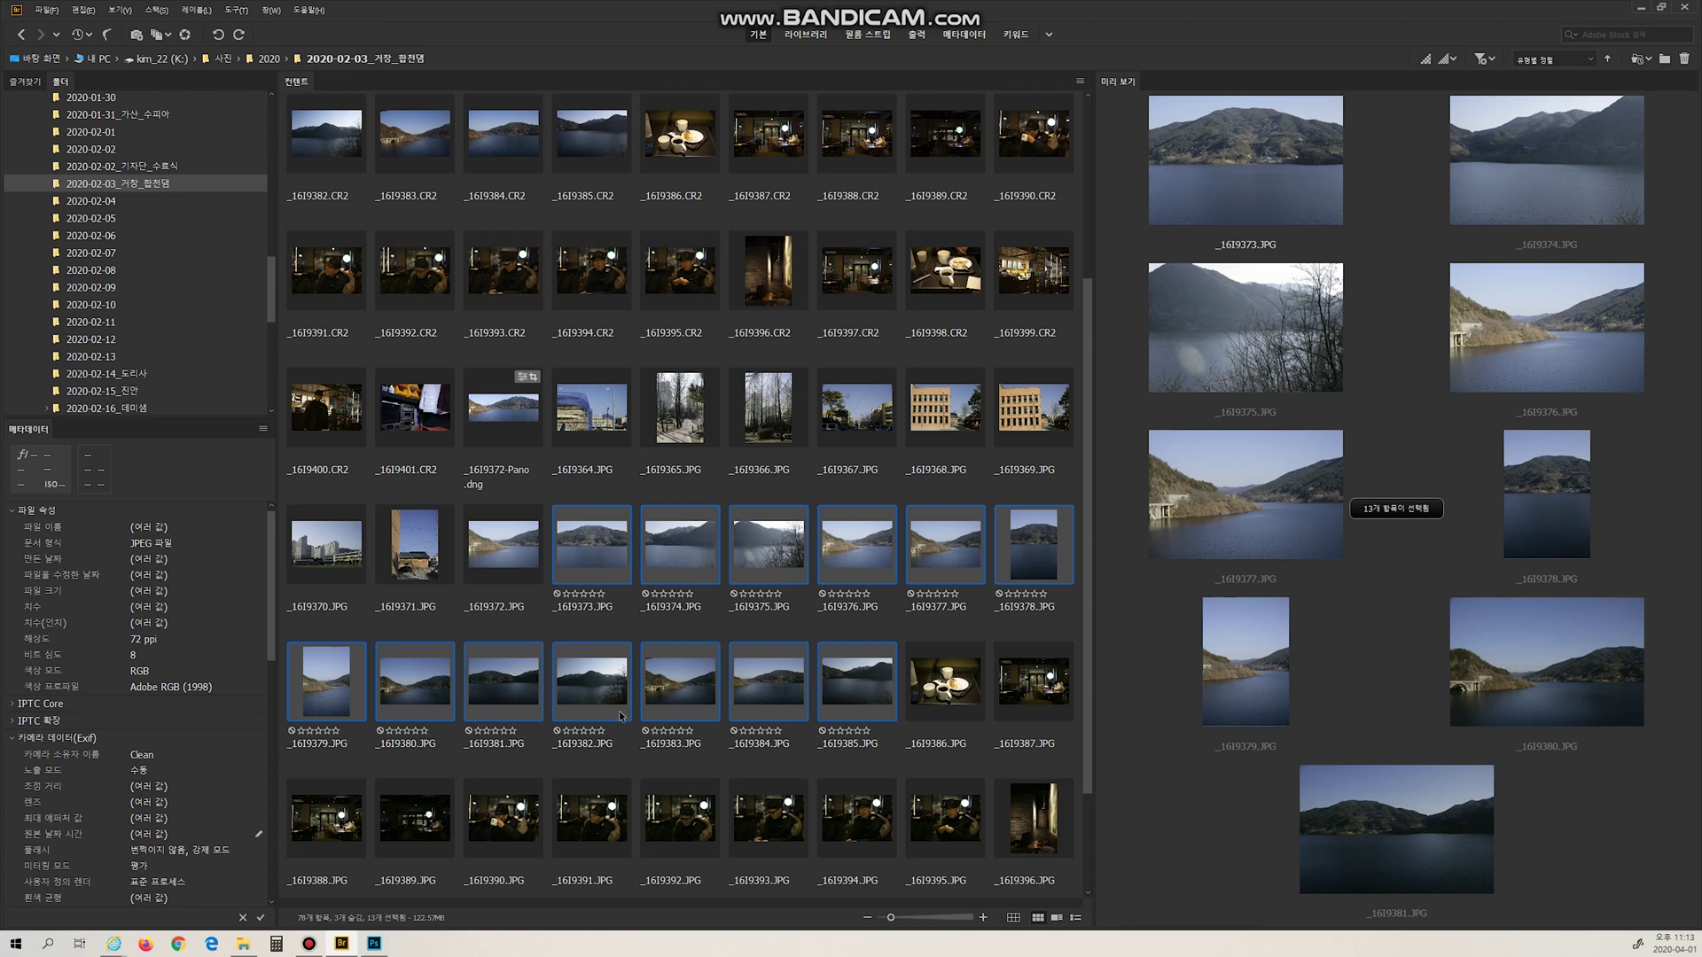
left_click(528, 546)
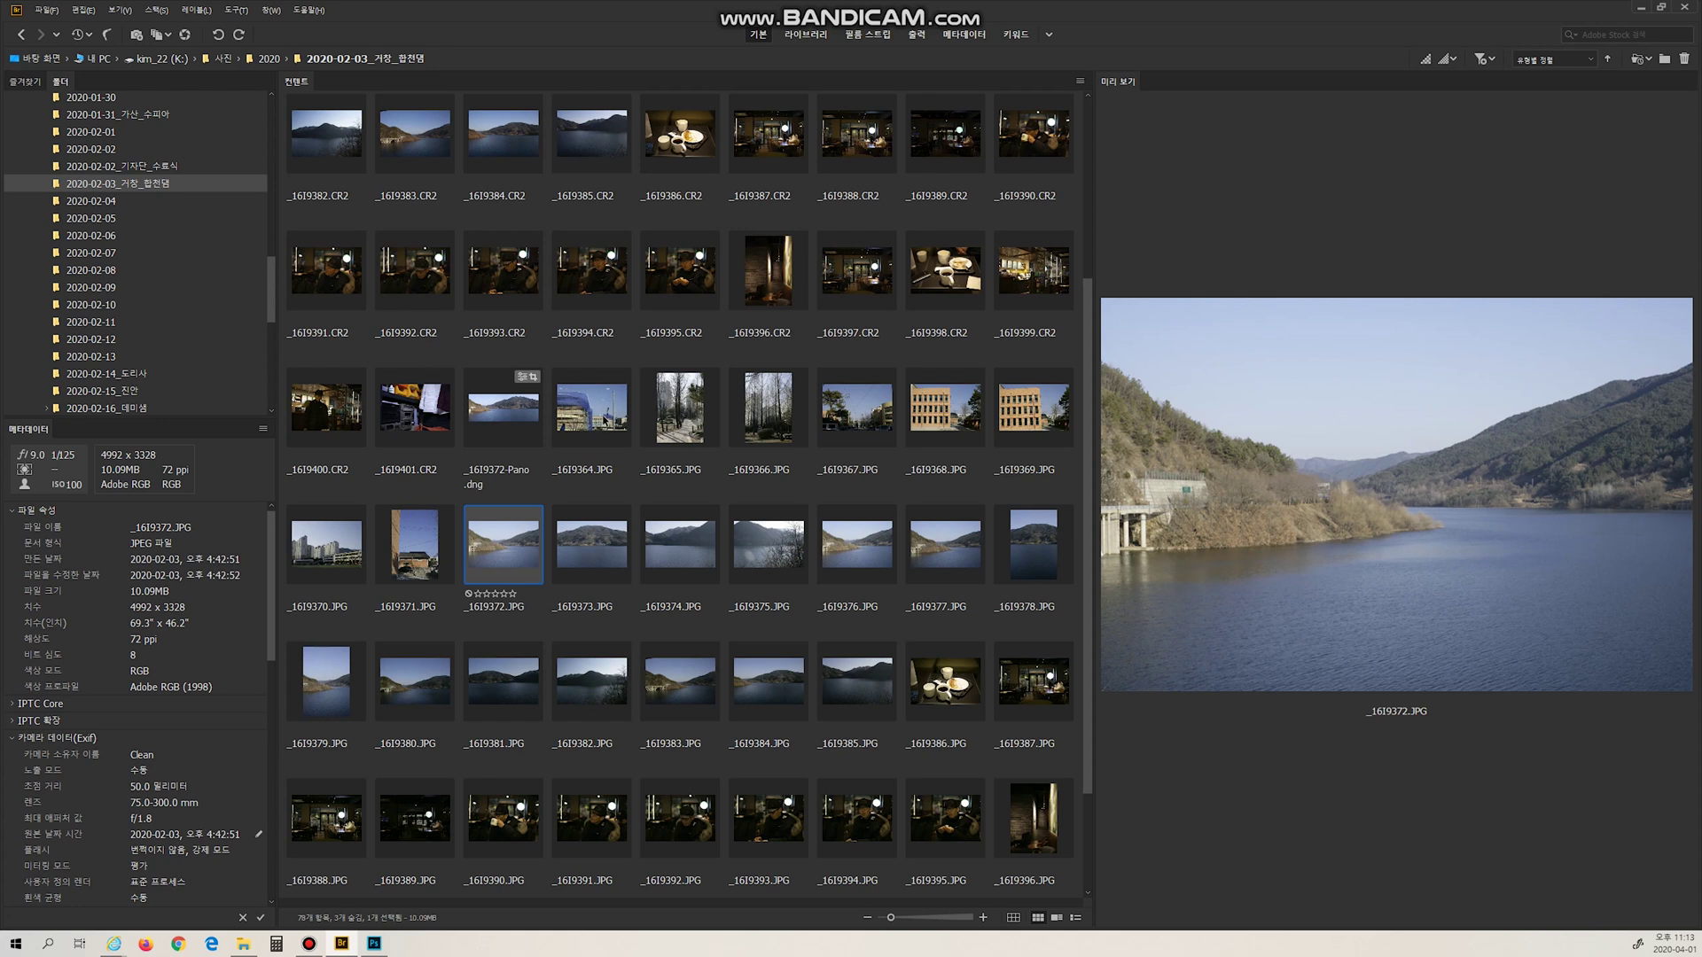
Step: Rate the coffee photo _1619386.JPG two, one, then up to five stars before clearing it
left_click(602, 422)
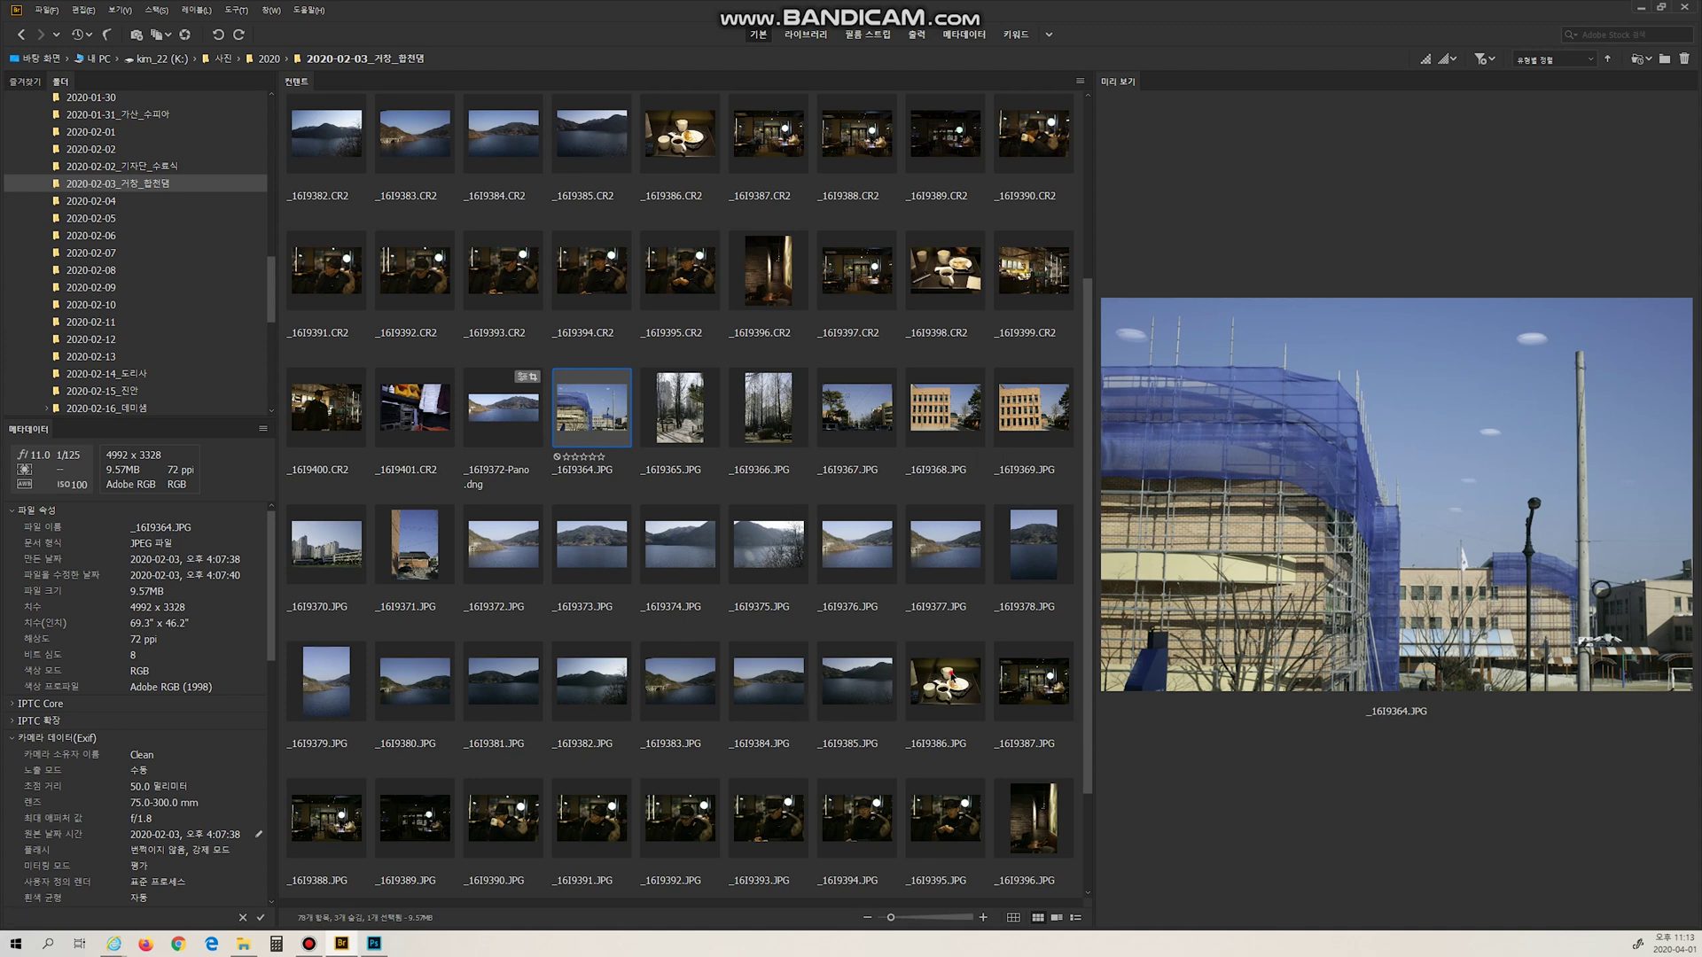
left_click(959, 700)
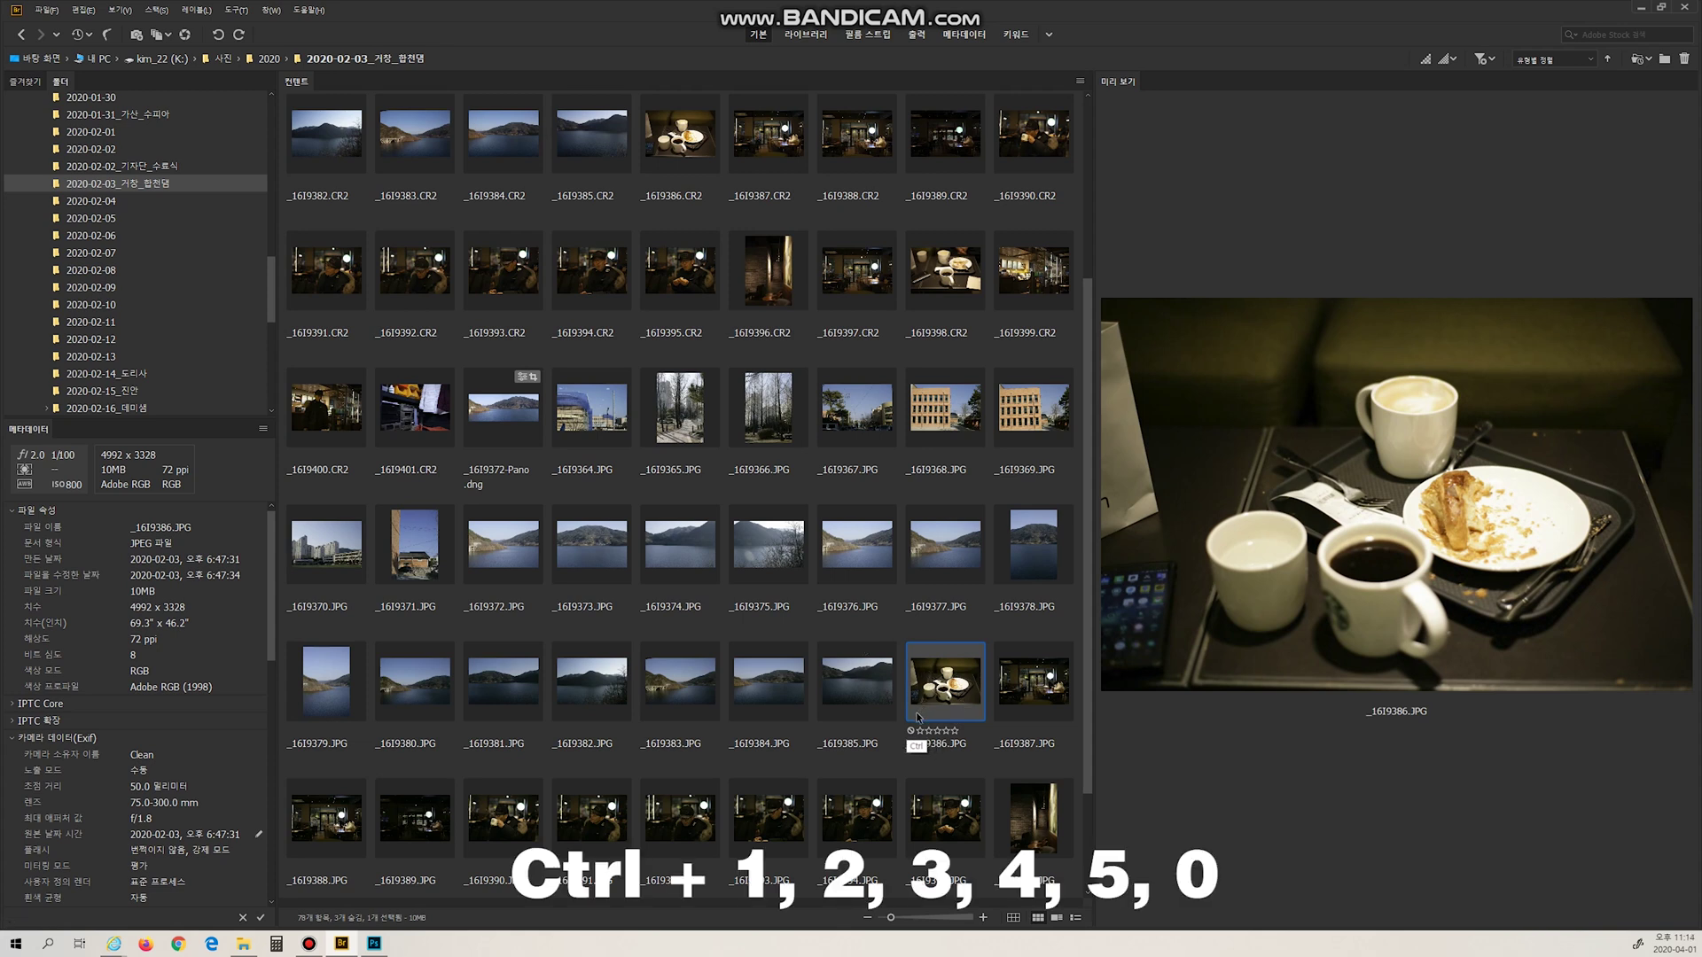
key("ctrl+2")
key("ctrl+1")
key("ctrl+2")
key("ctrl+3")
key("ctrl+4")
key("ctrl+5")
key("ctrl+0")
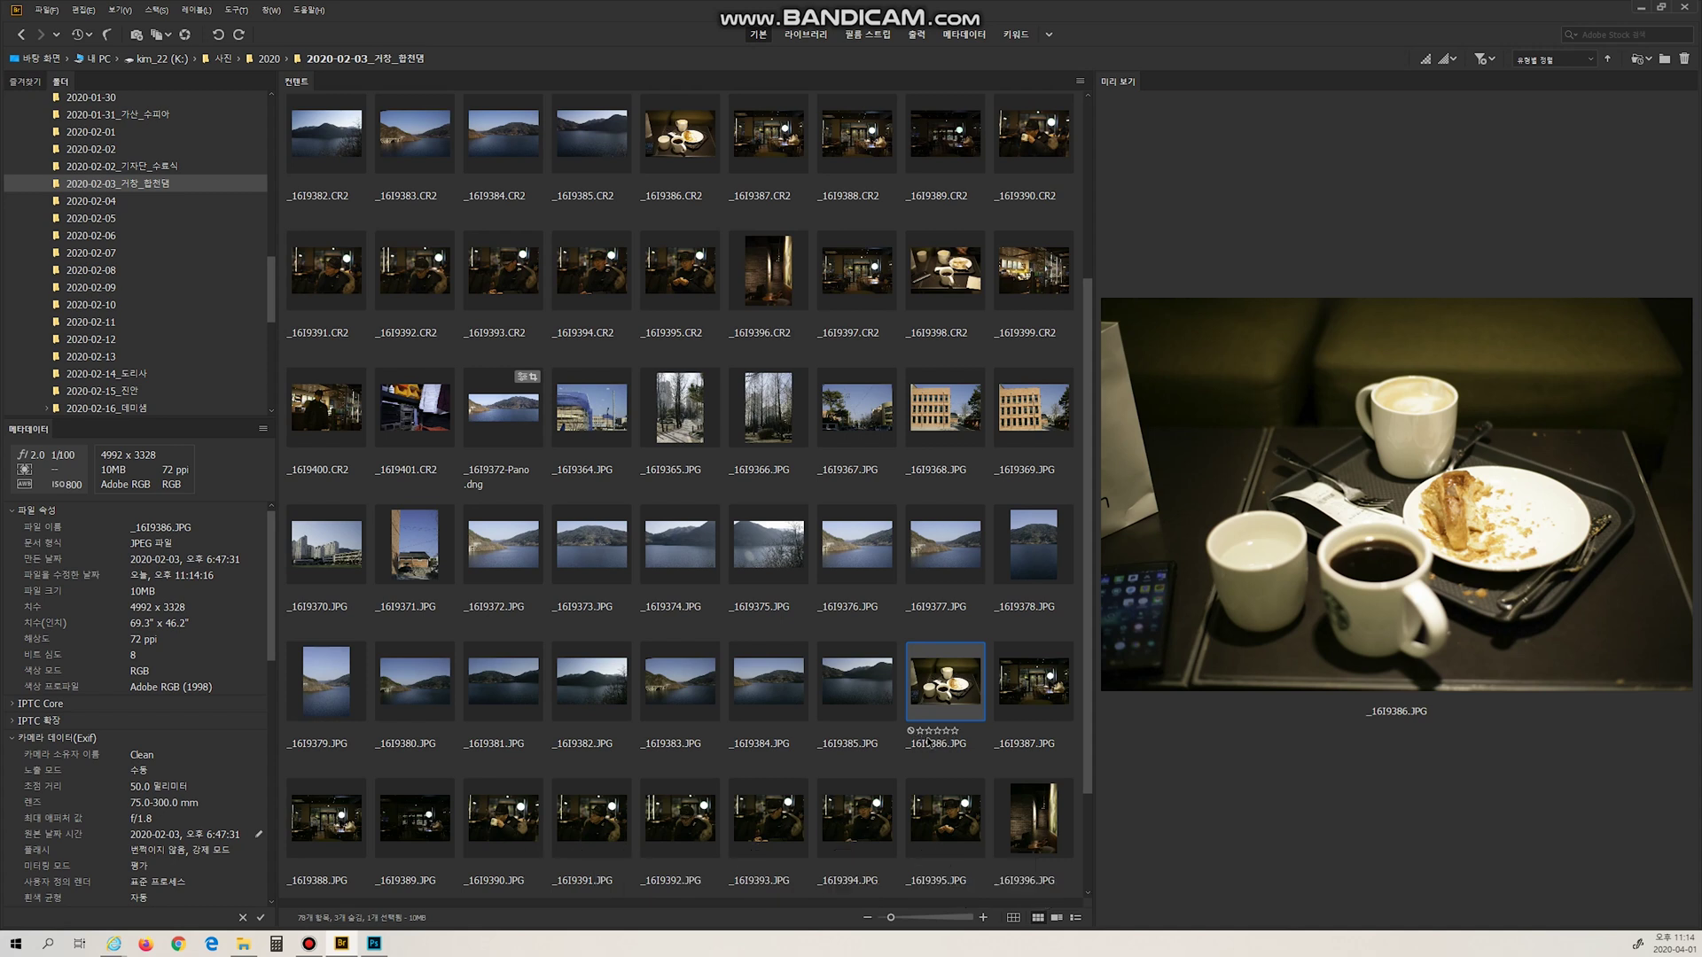
key("ctrl+6")
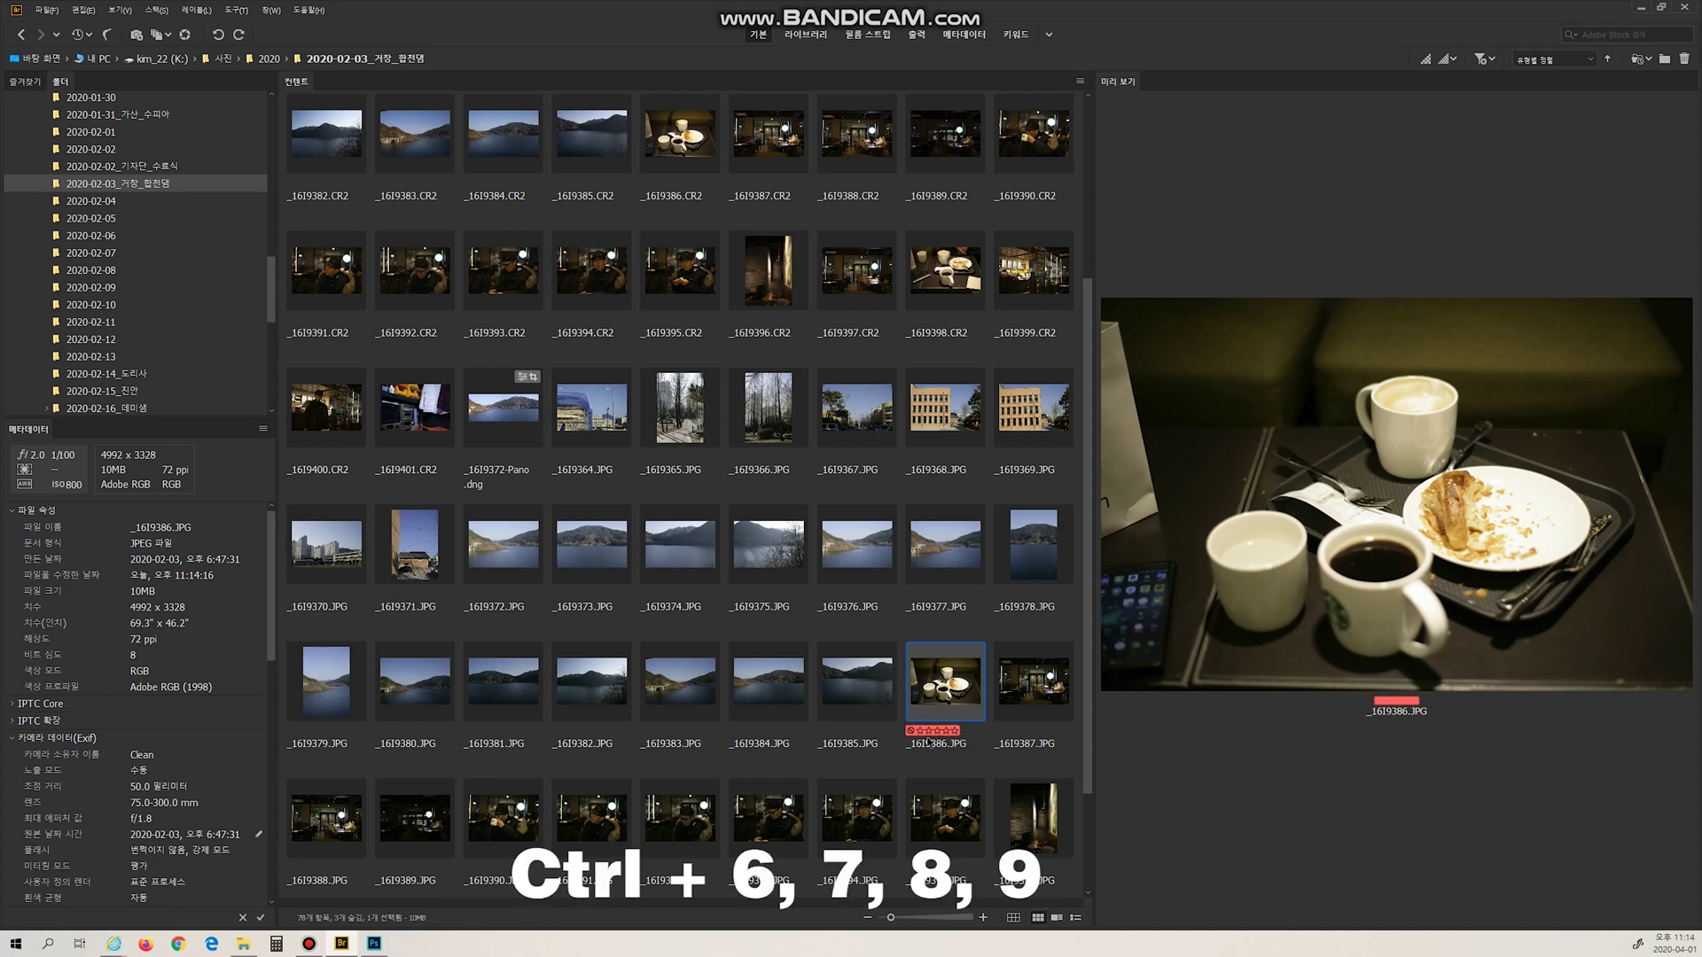
key("ctrl+7")
key("ctrl+8")
key("ctrl+9")
key("ctrl+8")
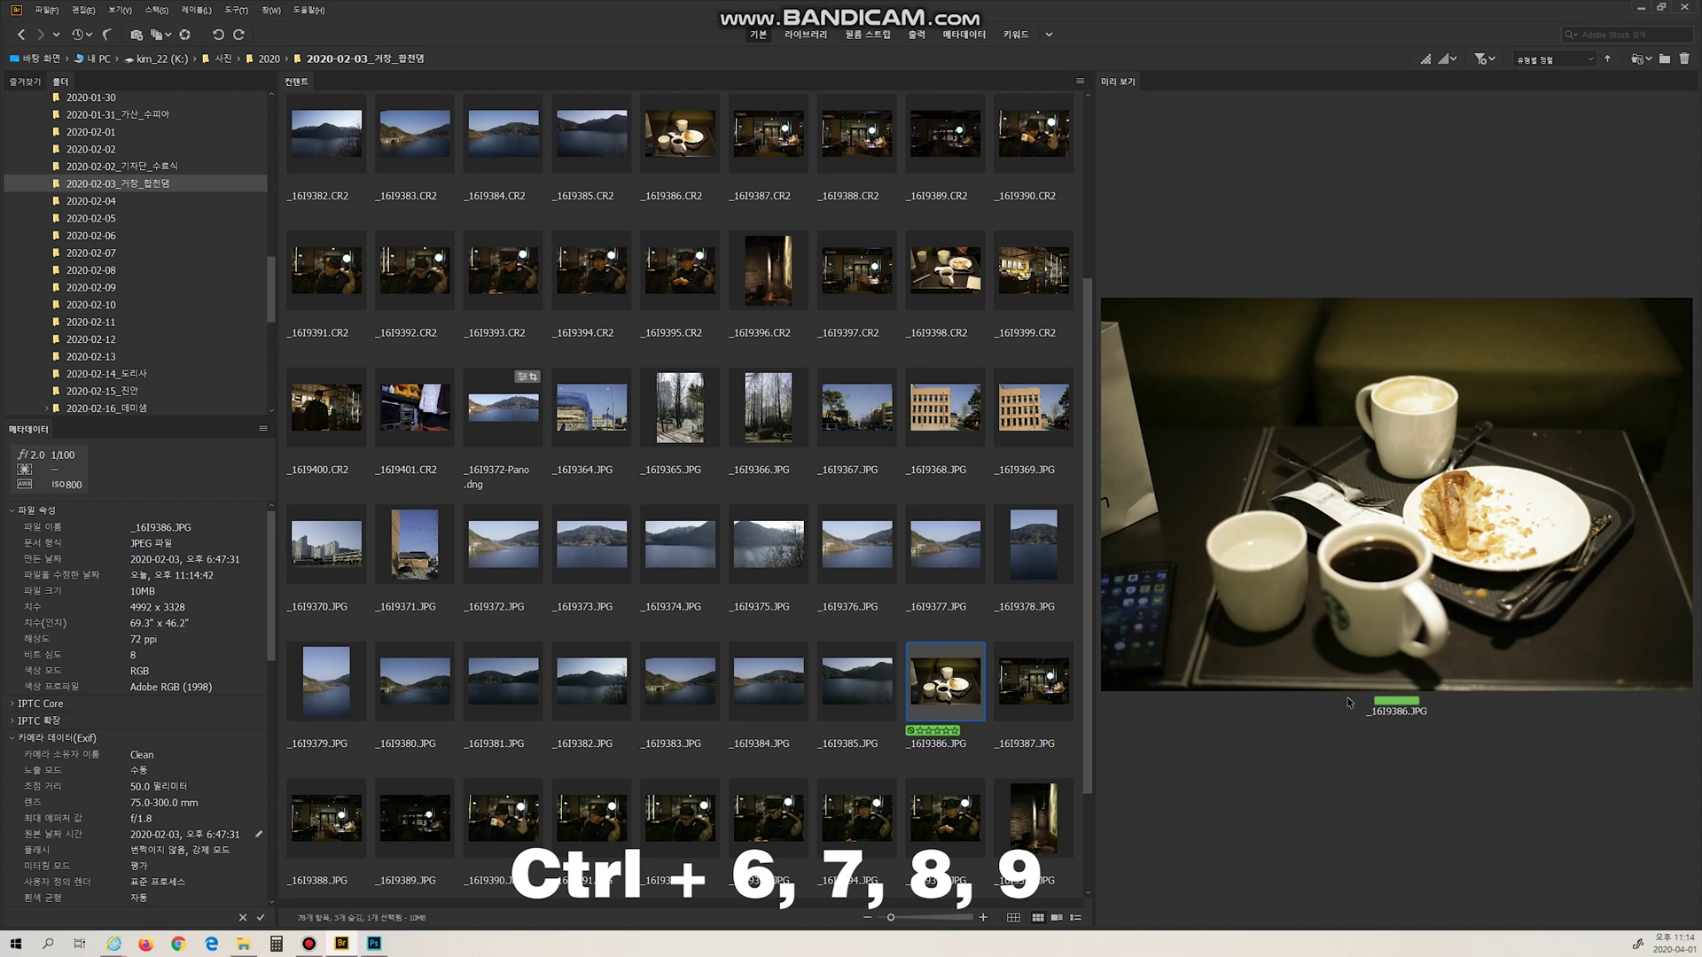
key("ctrl+8")
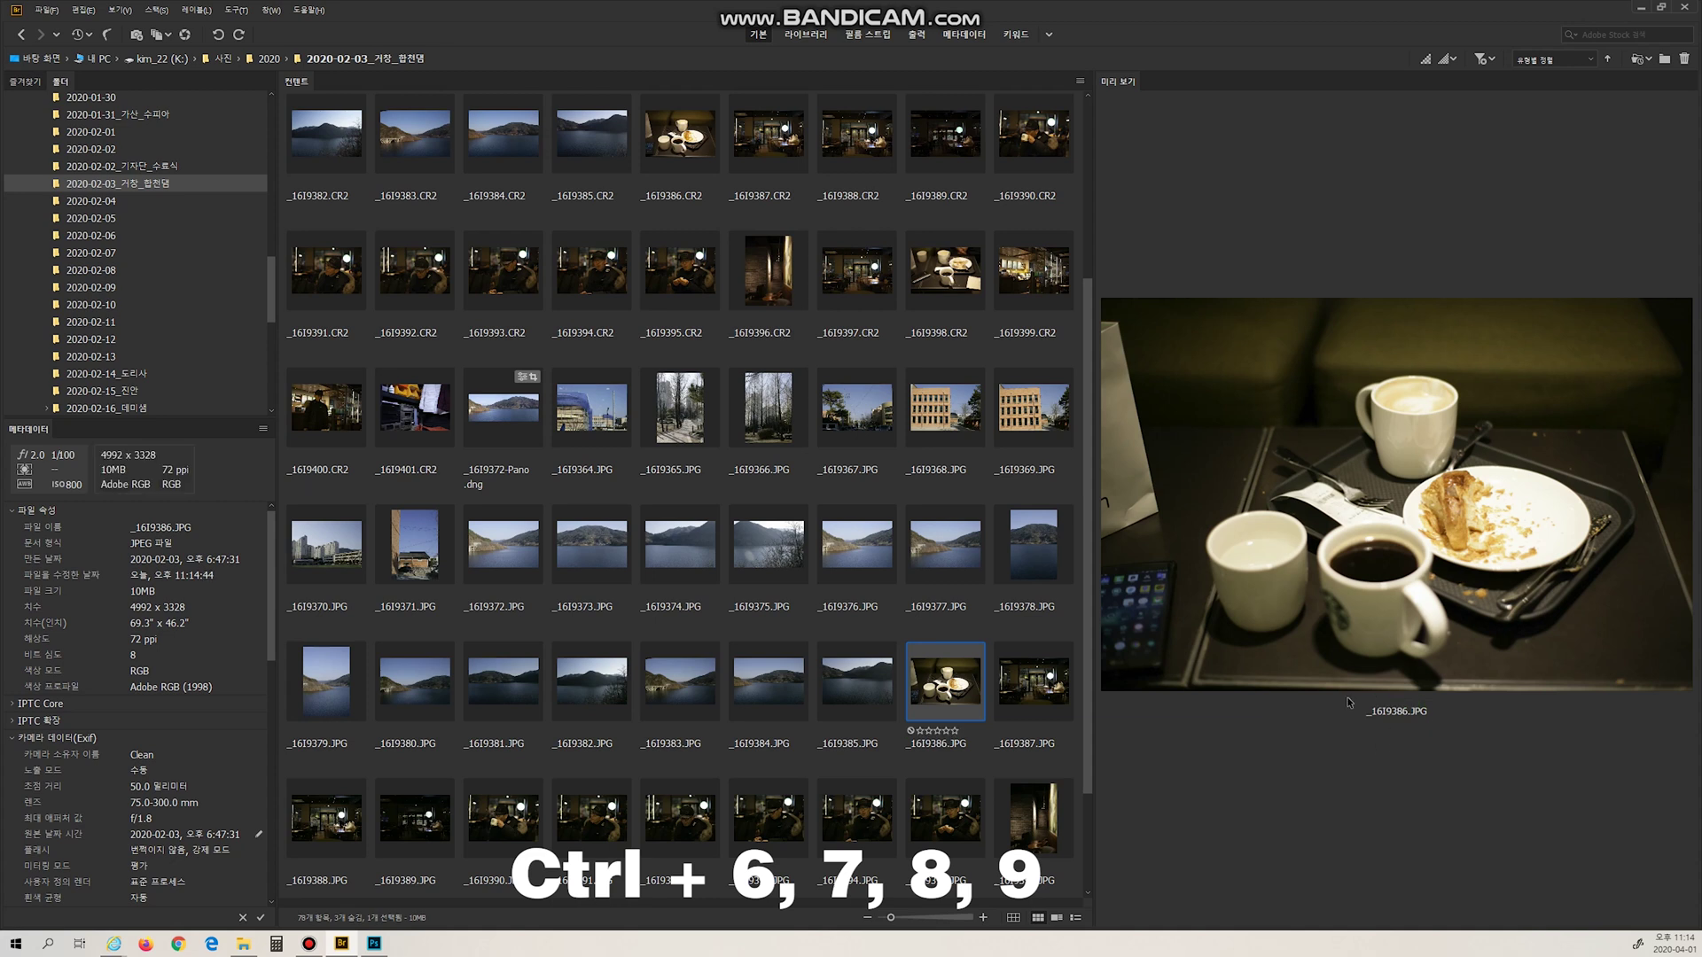
key("ctrl+7")
key("ctrl+7")
key("ctrl+6")
key("ctrl+6")
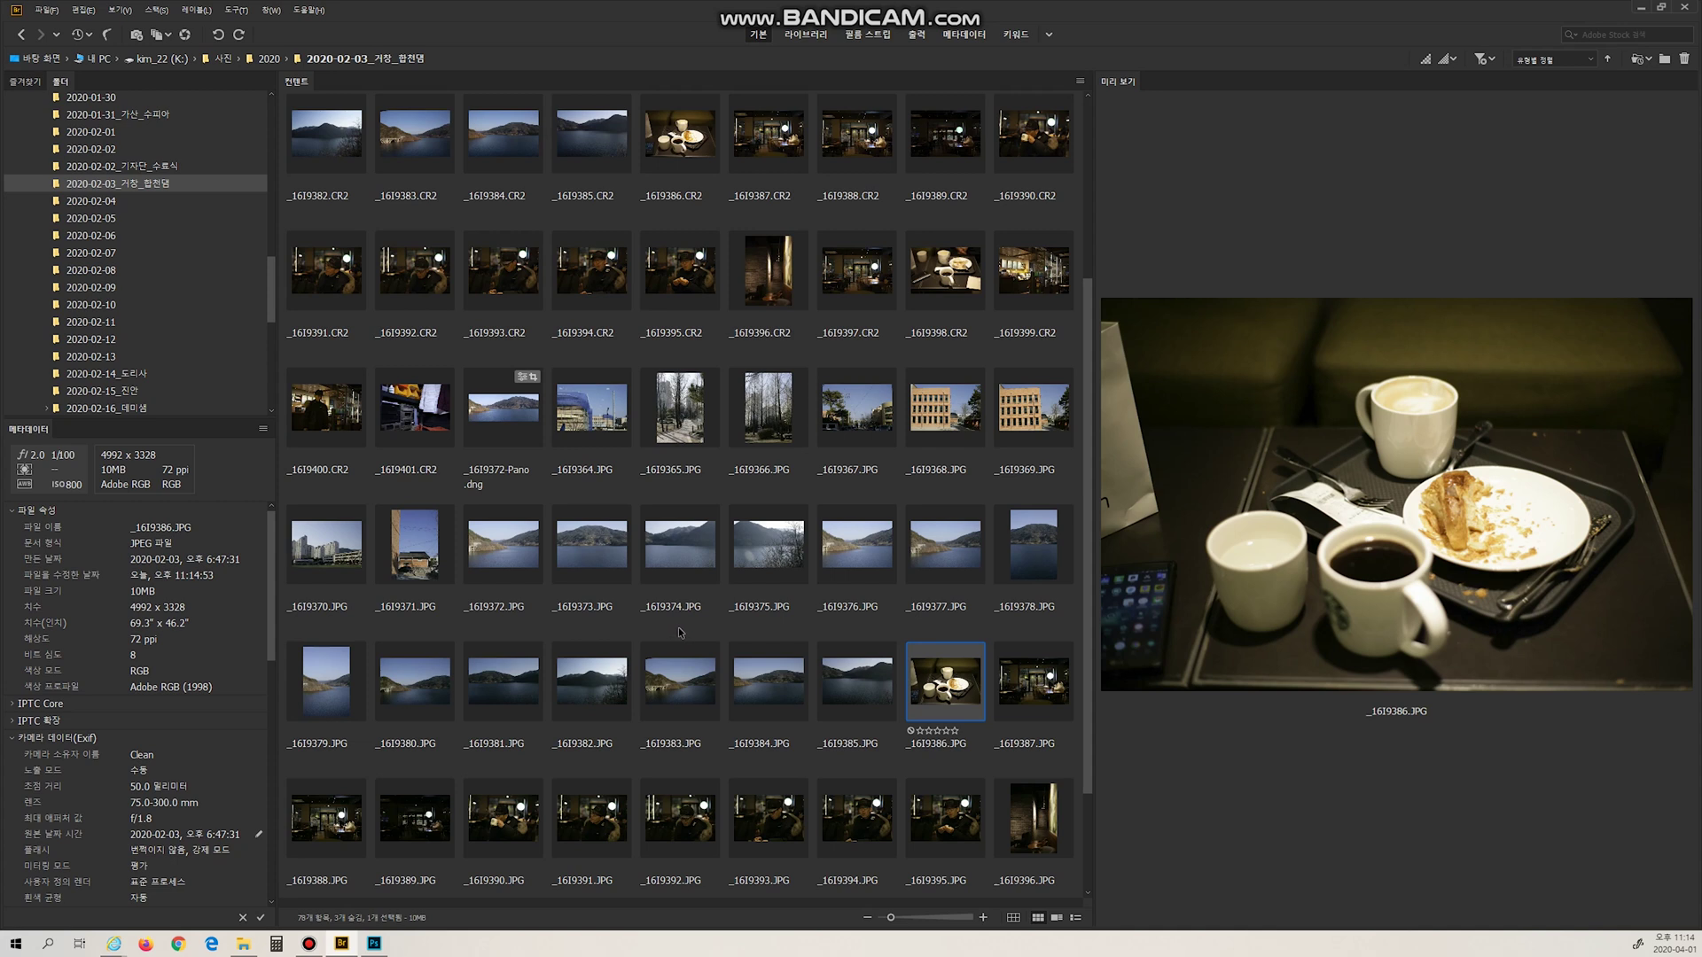
left_click(1027, 700)
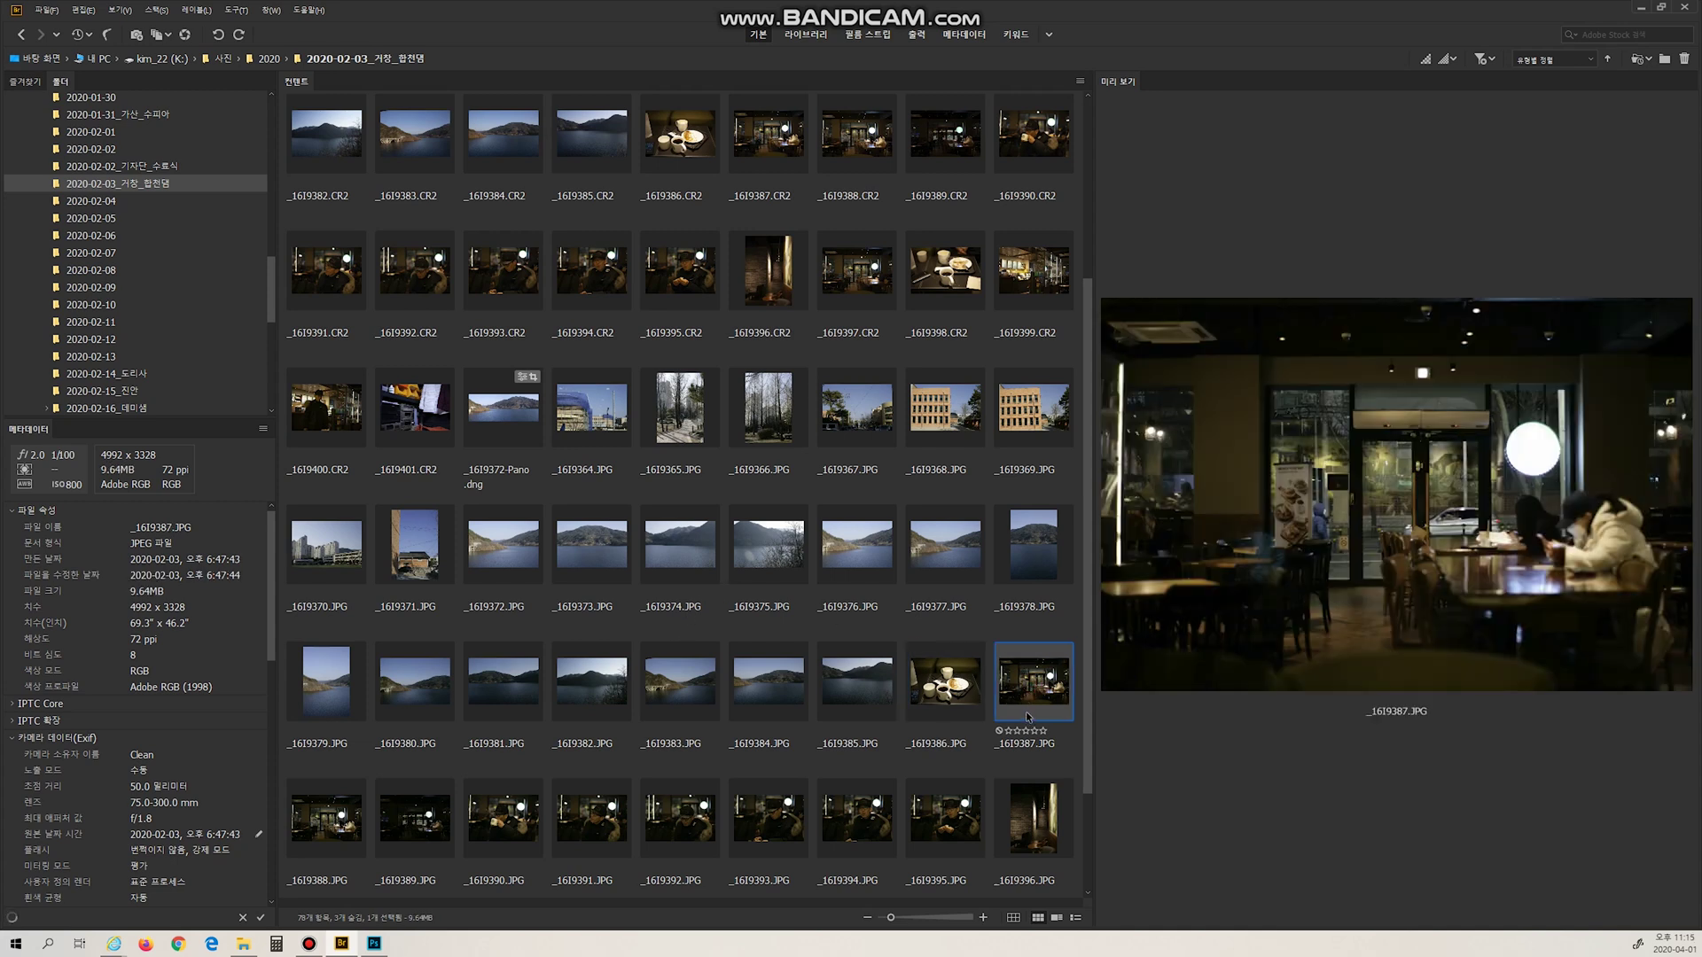
Step: Give the cafe interior photo _1619387.JPG five stars and try red, yellow and green labels
key("ctrl+4")
key("ctrl+5")
key("ctrl+6")
key("ctrl+7")
key("ctrl+8")
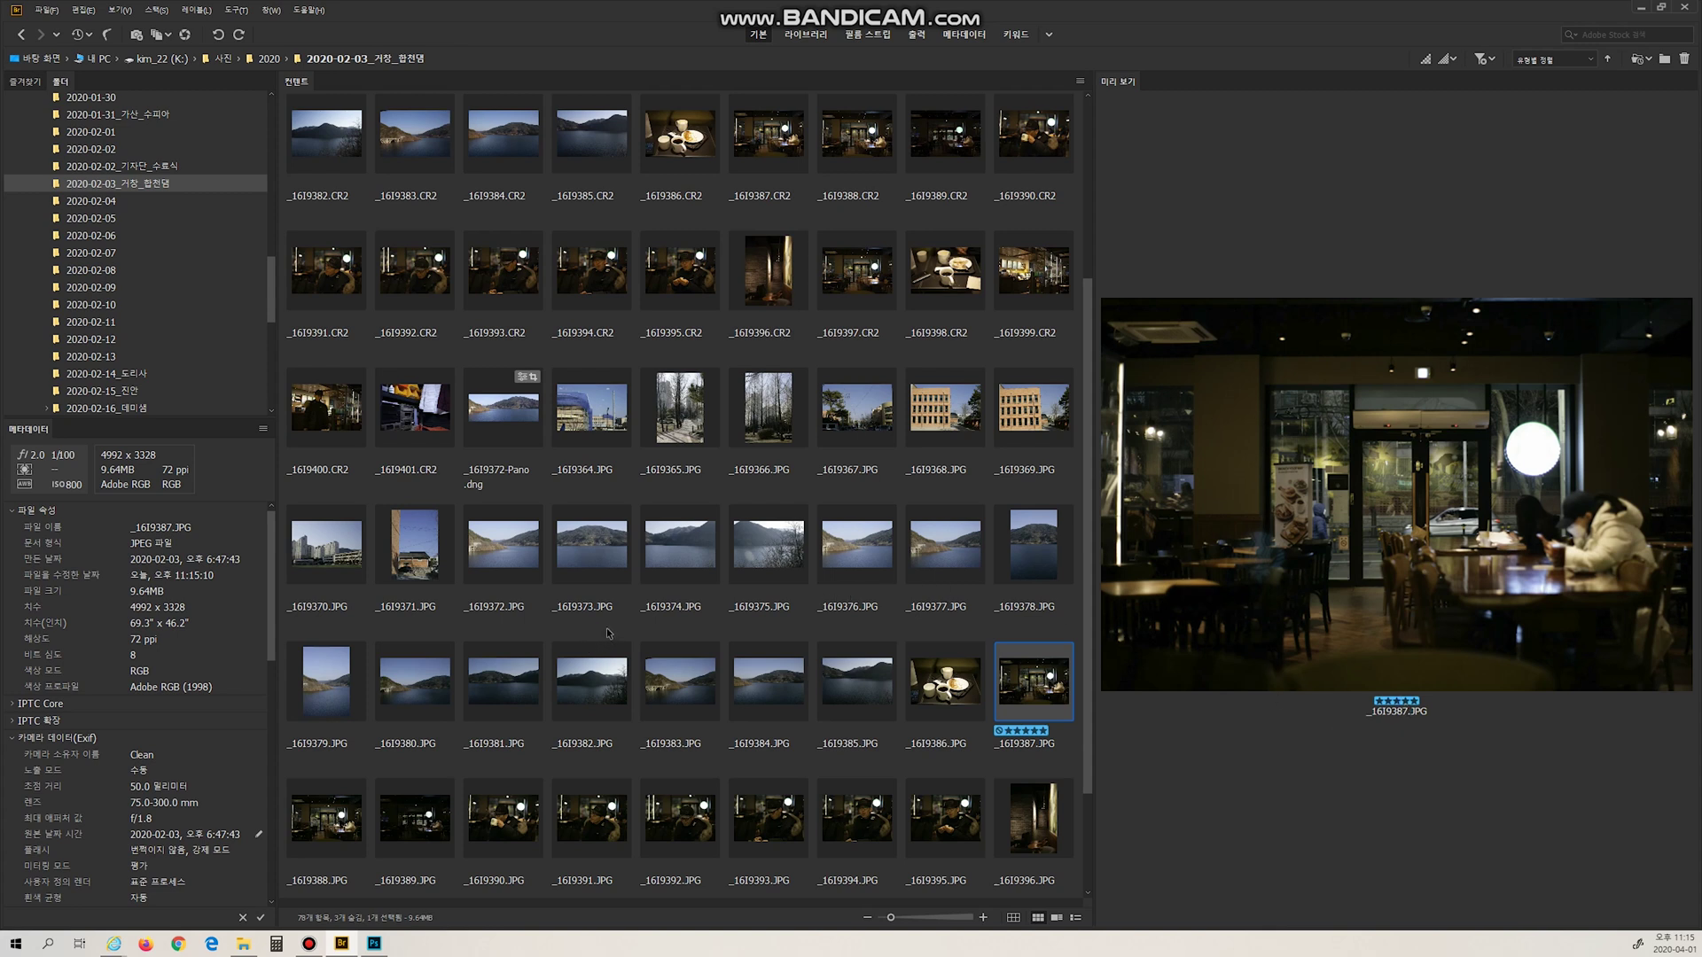
Step: Rate _1619373.JPG, _1619377.JPG and the brick building _1619368.JPG five stars each
left_click(590, 554)
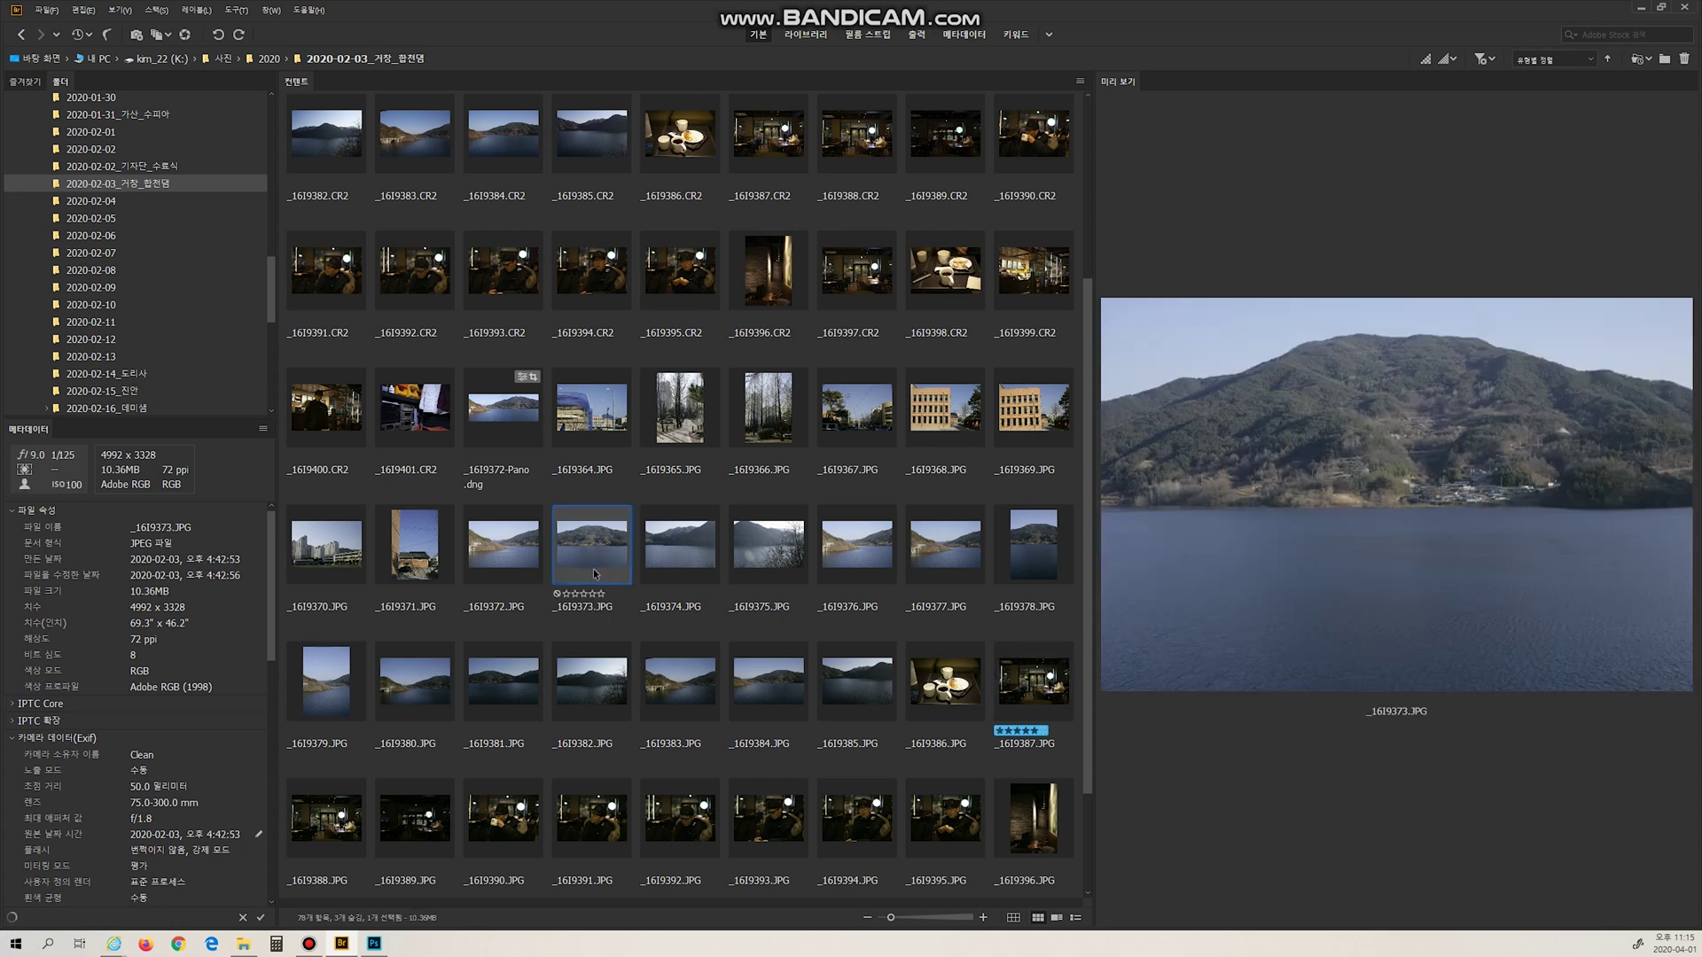
key("ctrl+5")
left_click(940, 573)
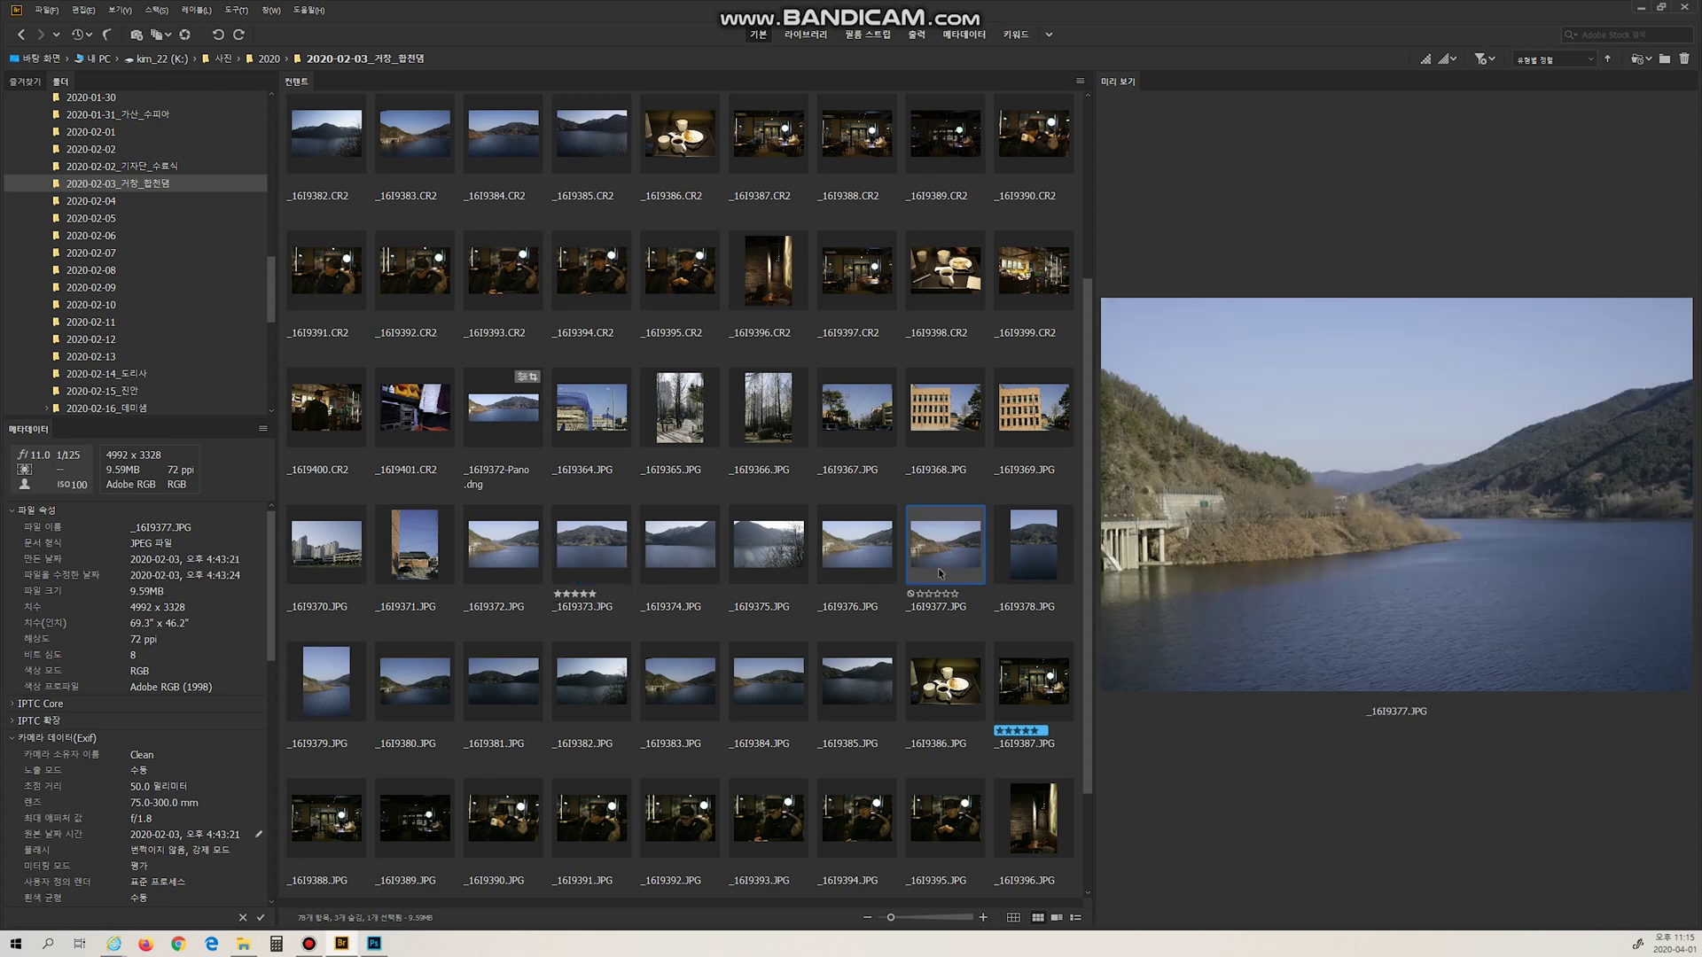
key("ctrl+5")
left_click(937, 413)
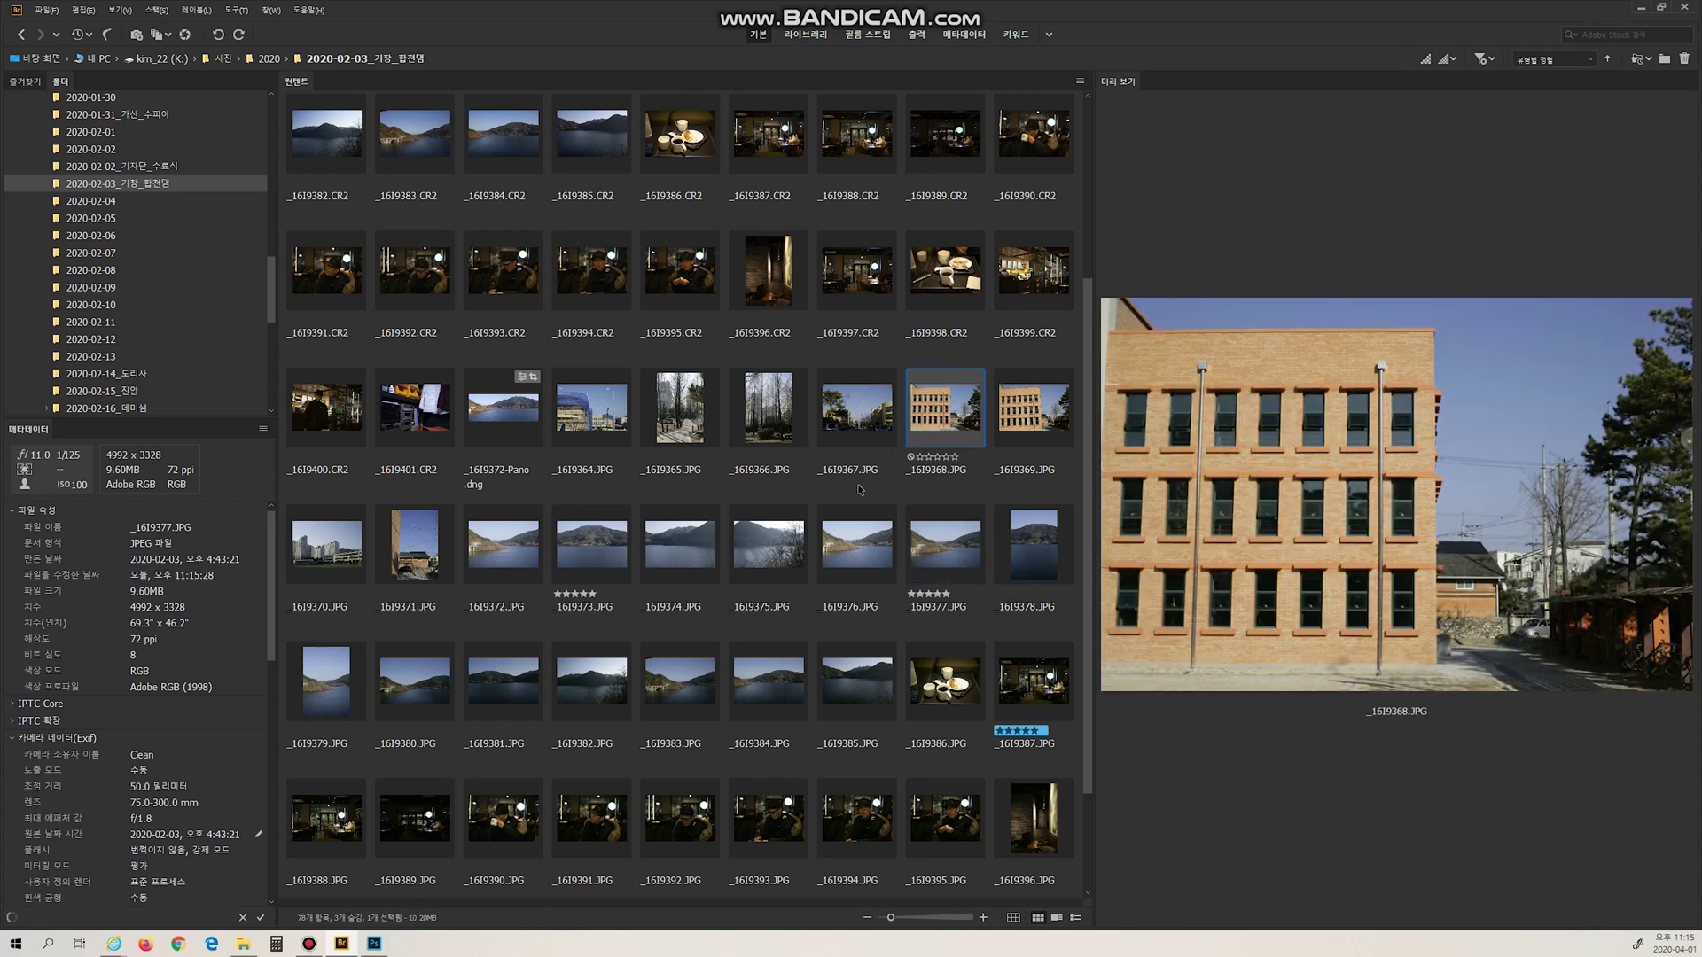
key("ctrl+5")
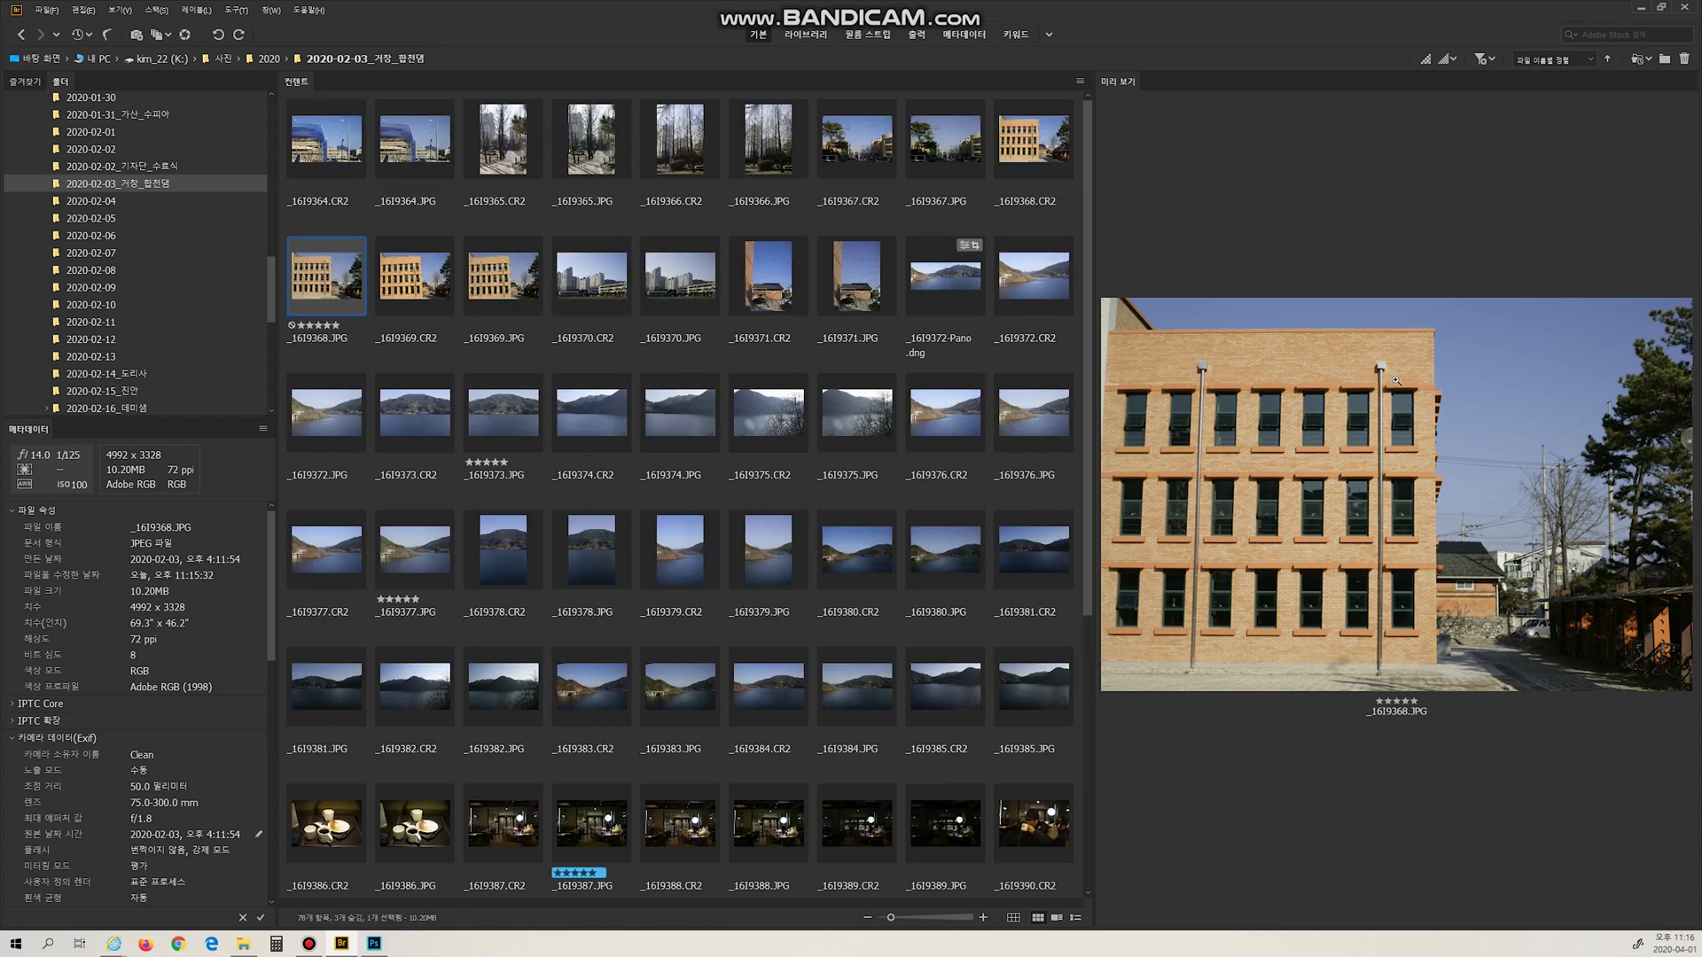
Step: Filter the folder to show only the four five-star photos, then clear the rating filter
left_click(1494, 63)
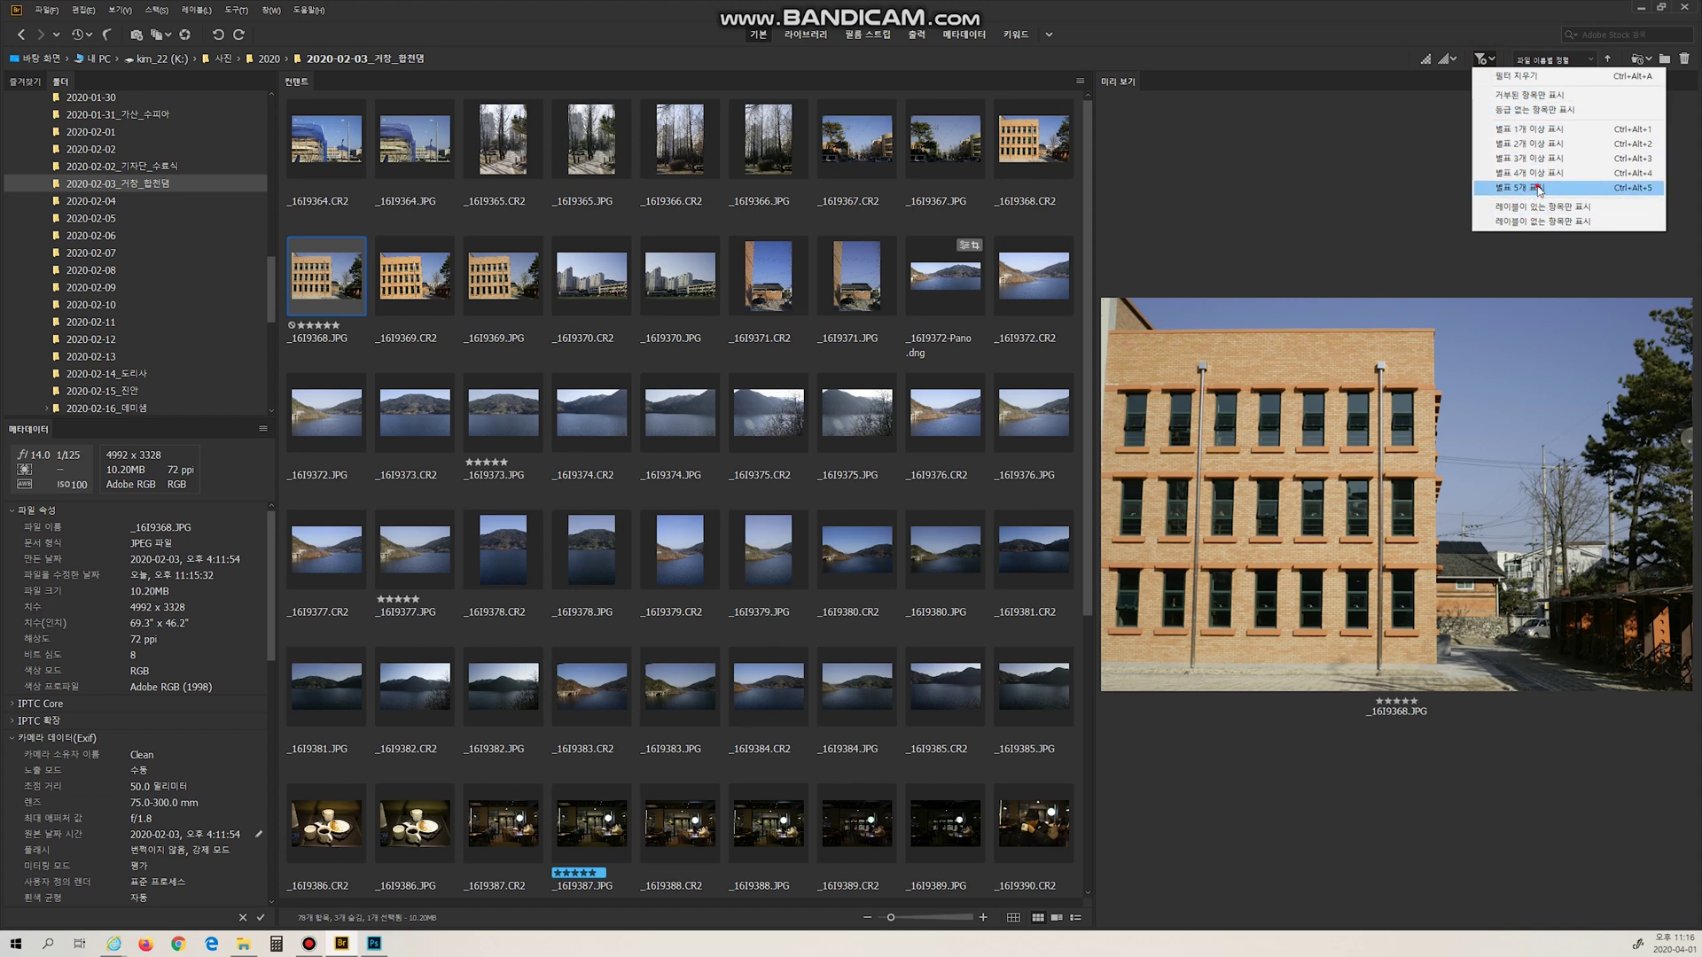
left_click(1538, 190)
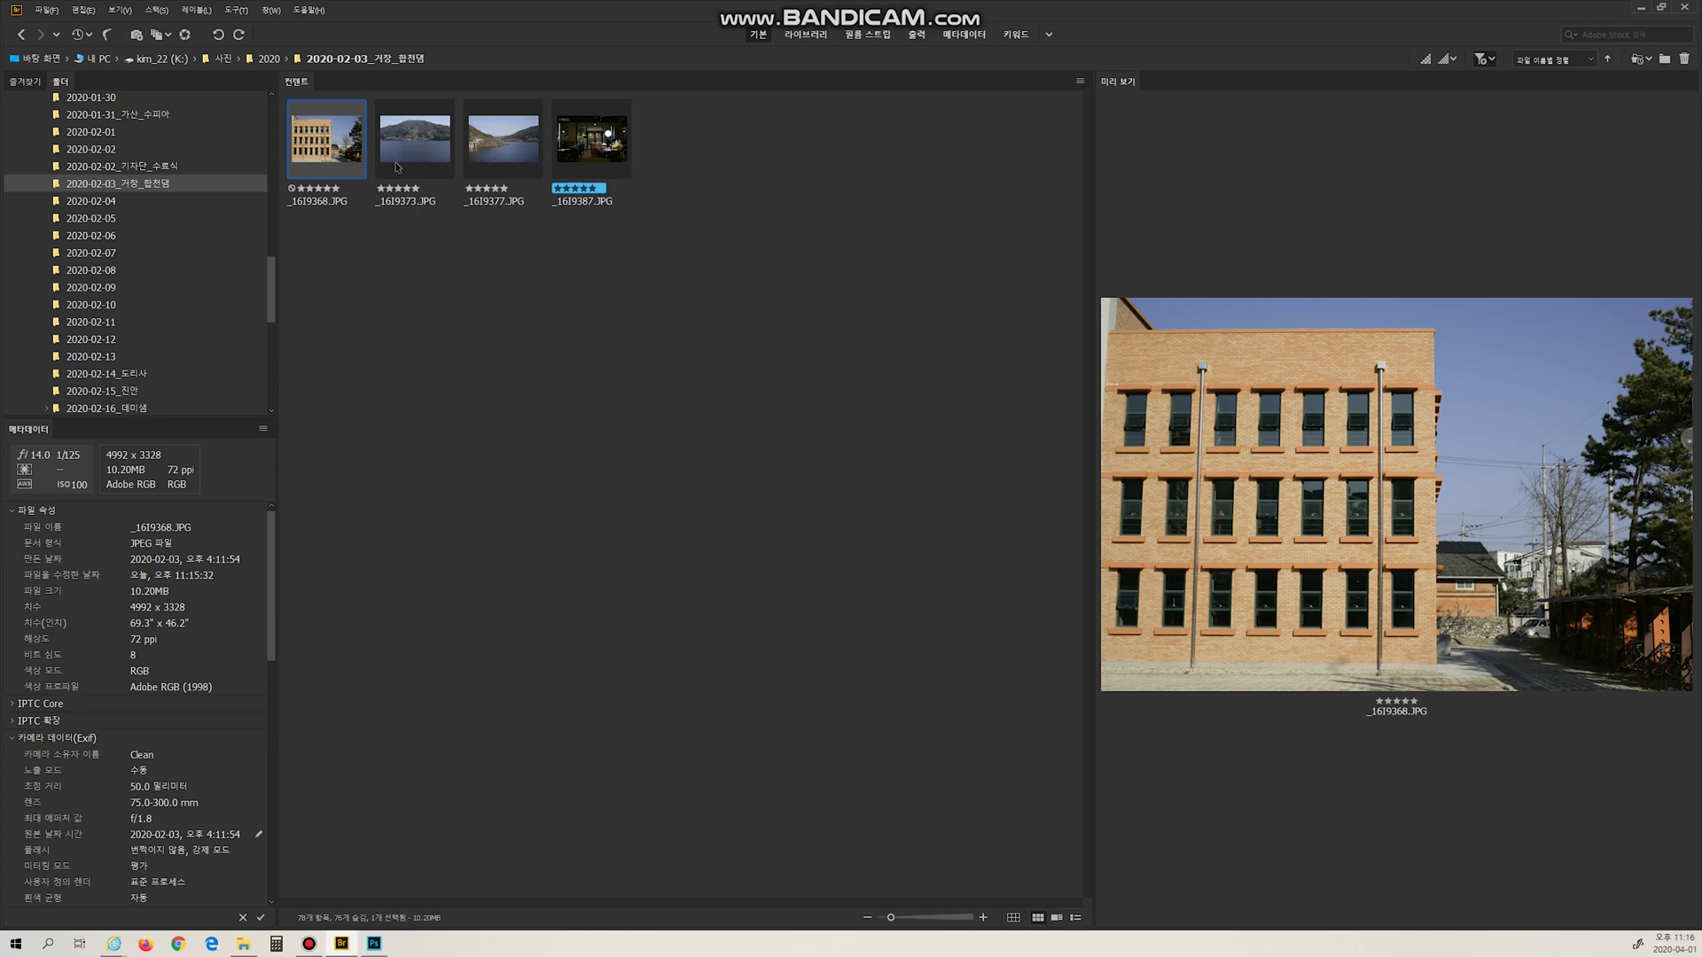
left_click(1483, 60)
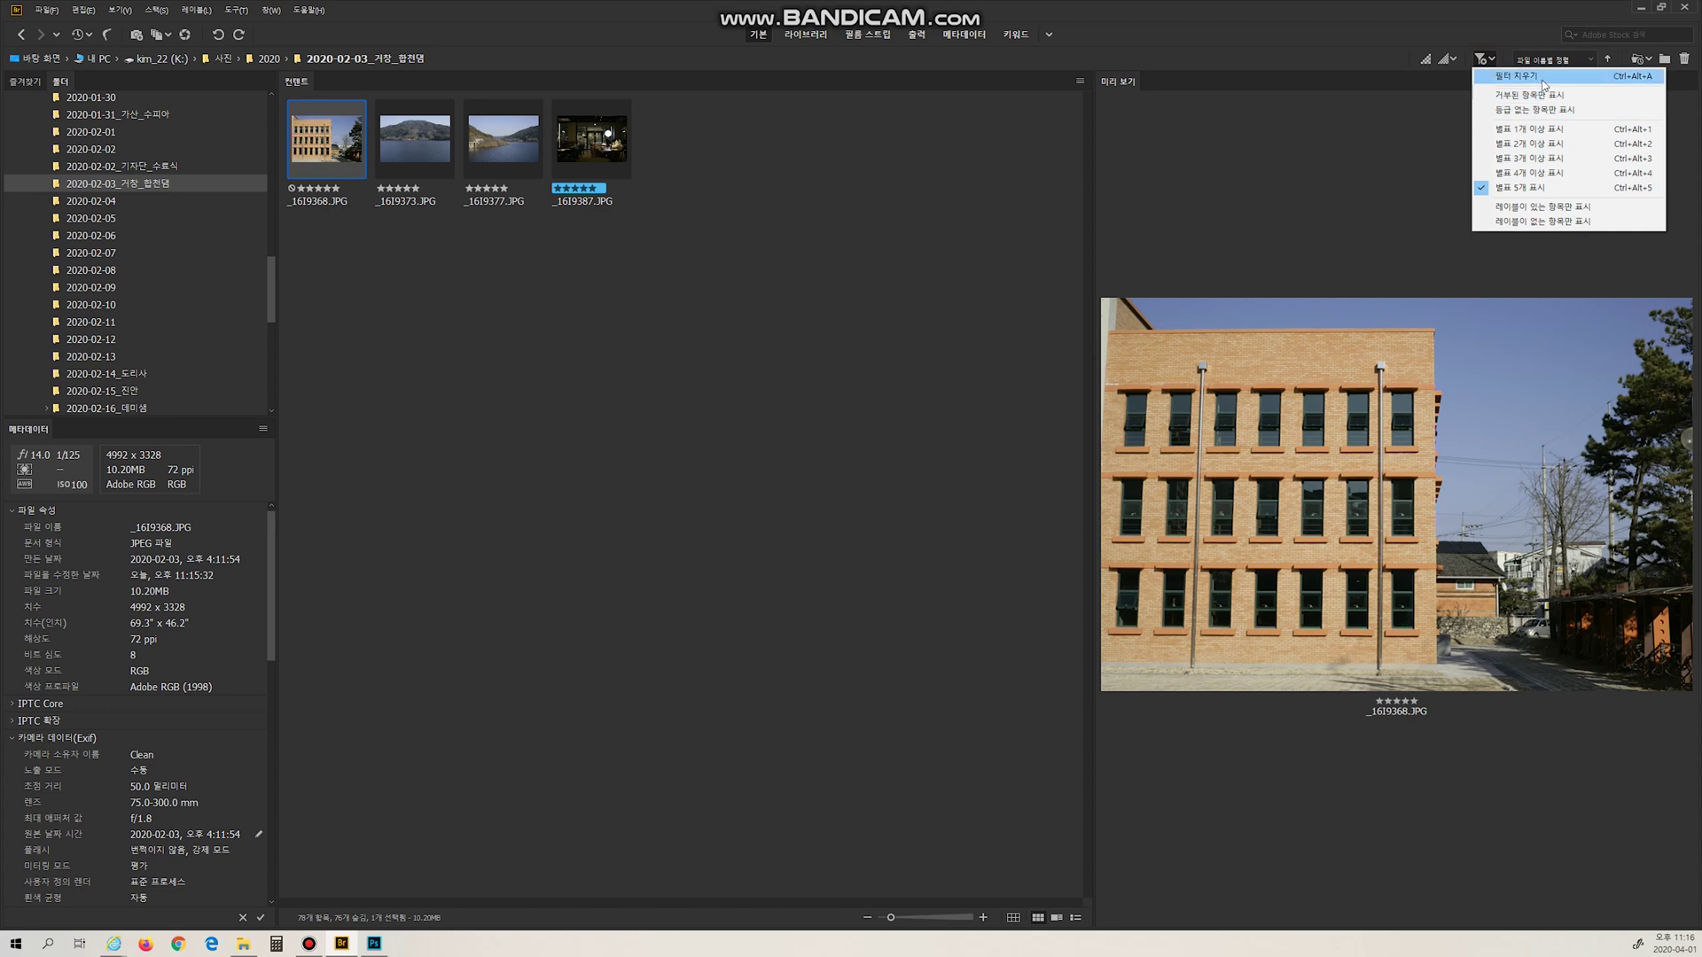
left_click(1540, 77)
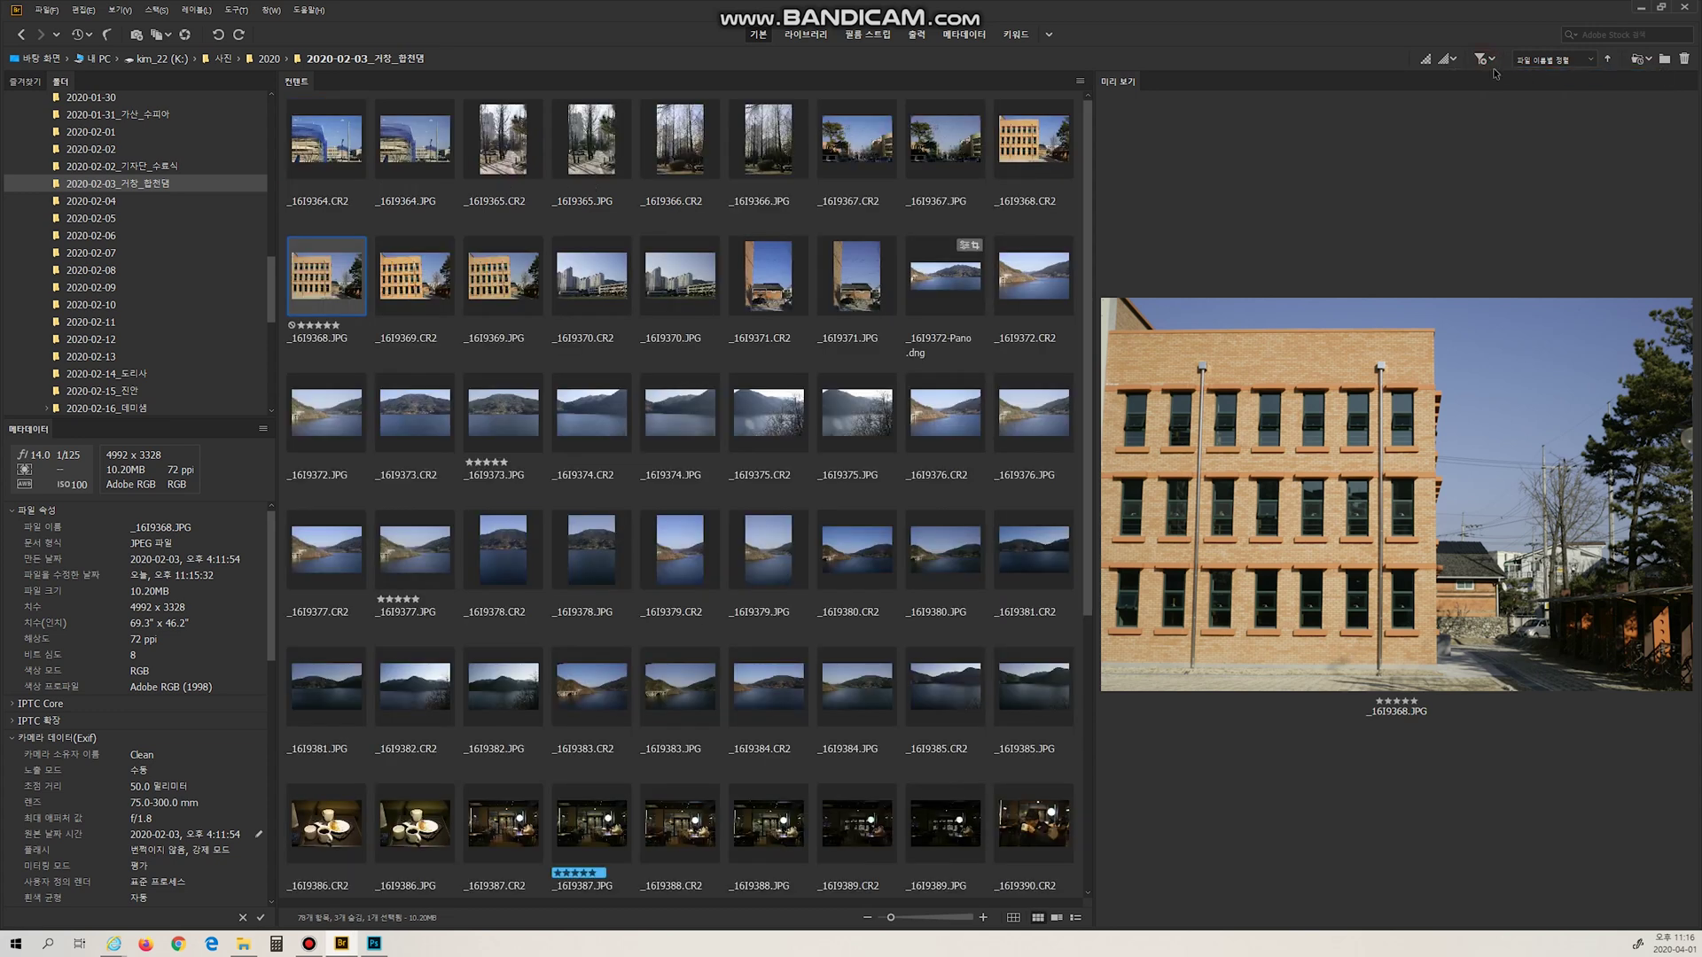
left_click(1492, 60)
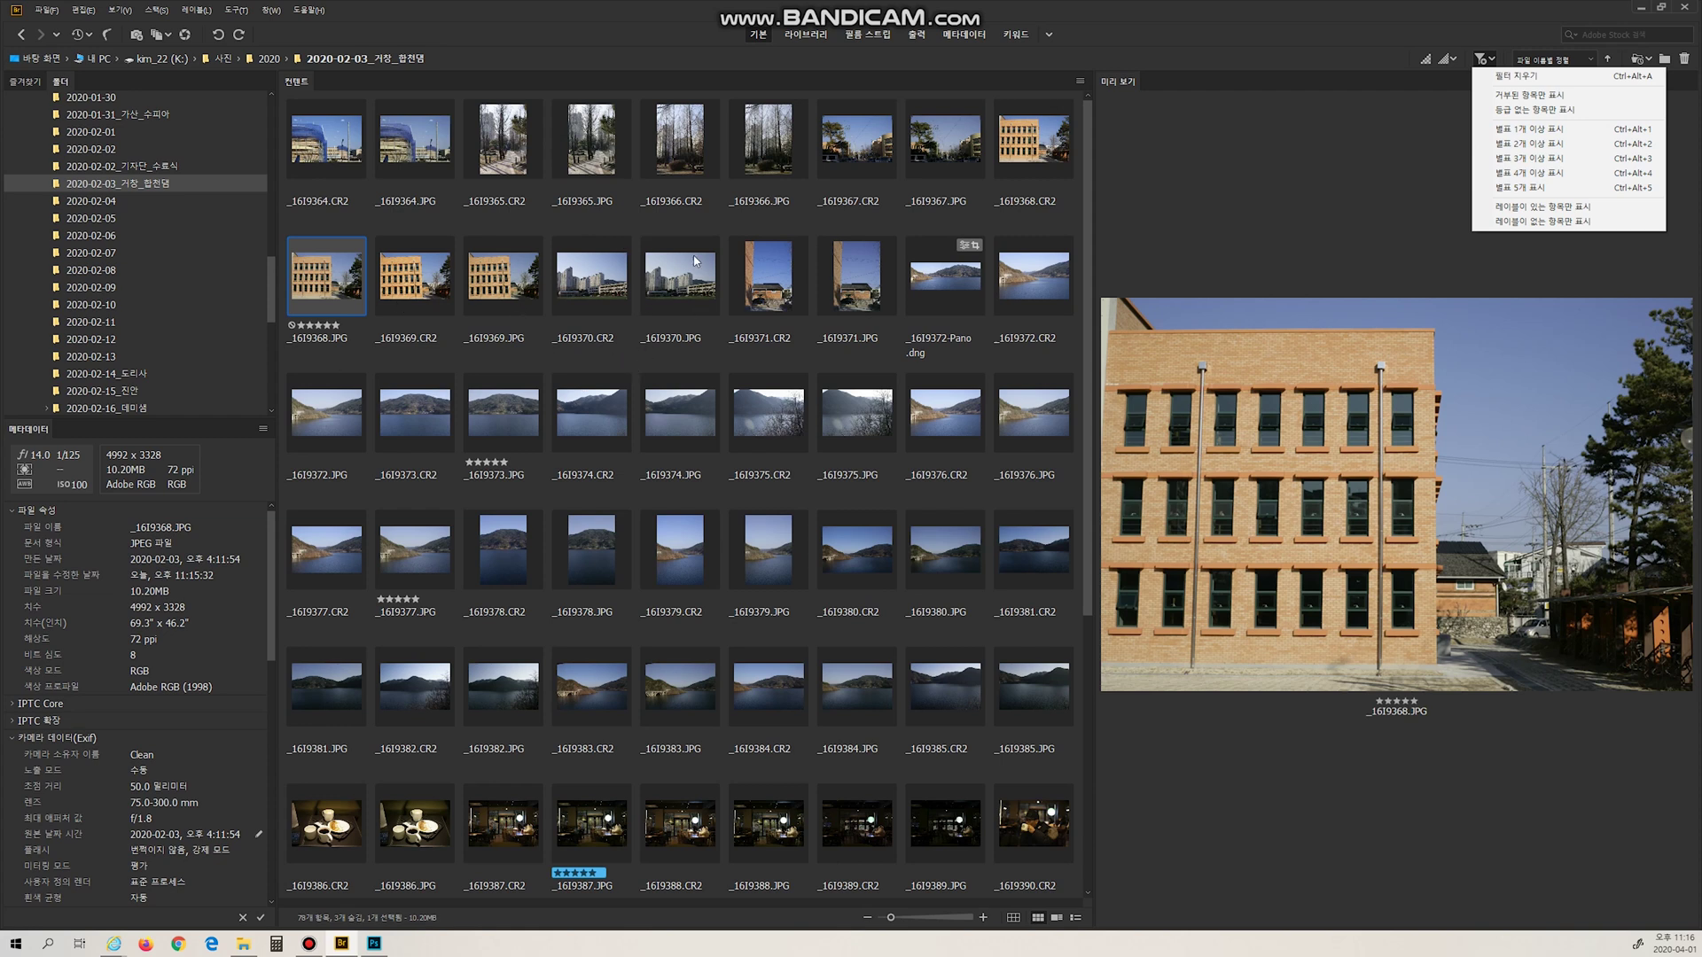
Step: Stack the six files _1619374.CR2 through _1619376.JPG and open them in Review Mode
left_click(637, 46)
left_click(620, 416)
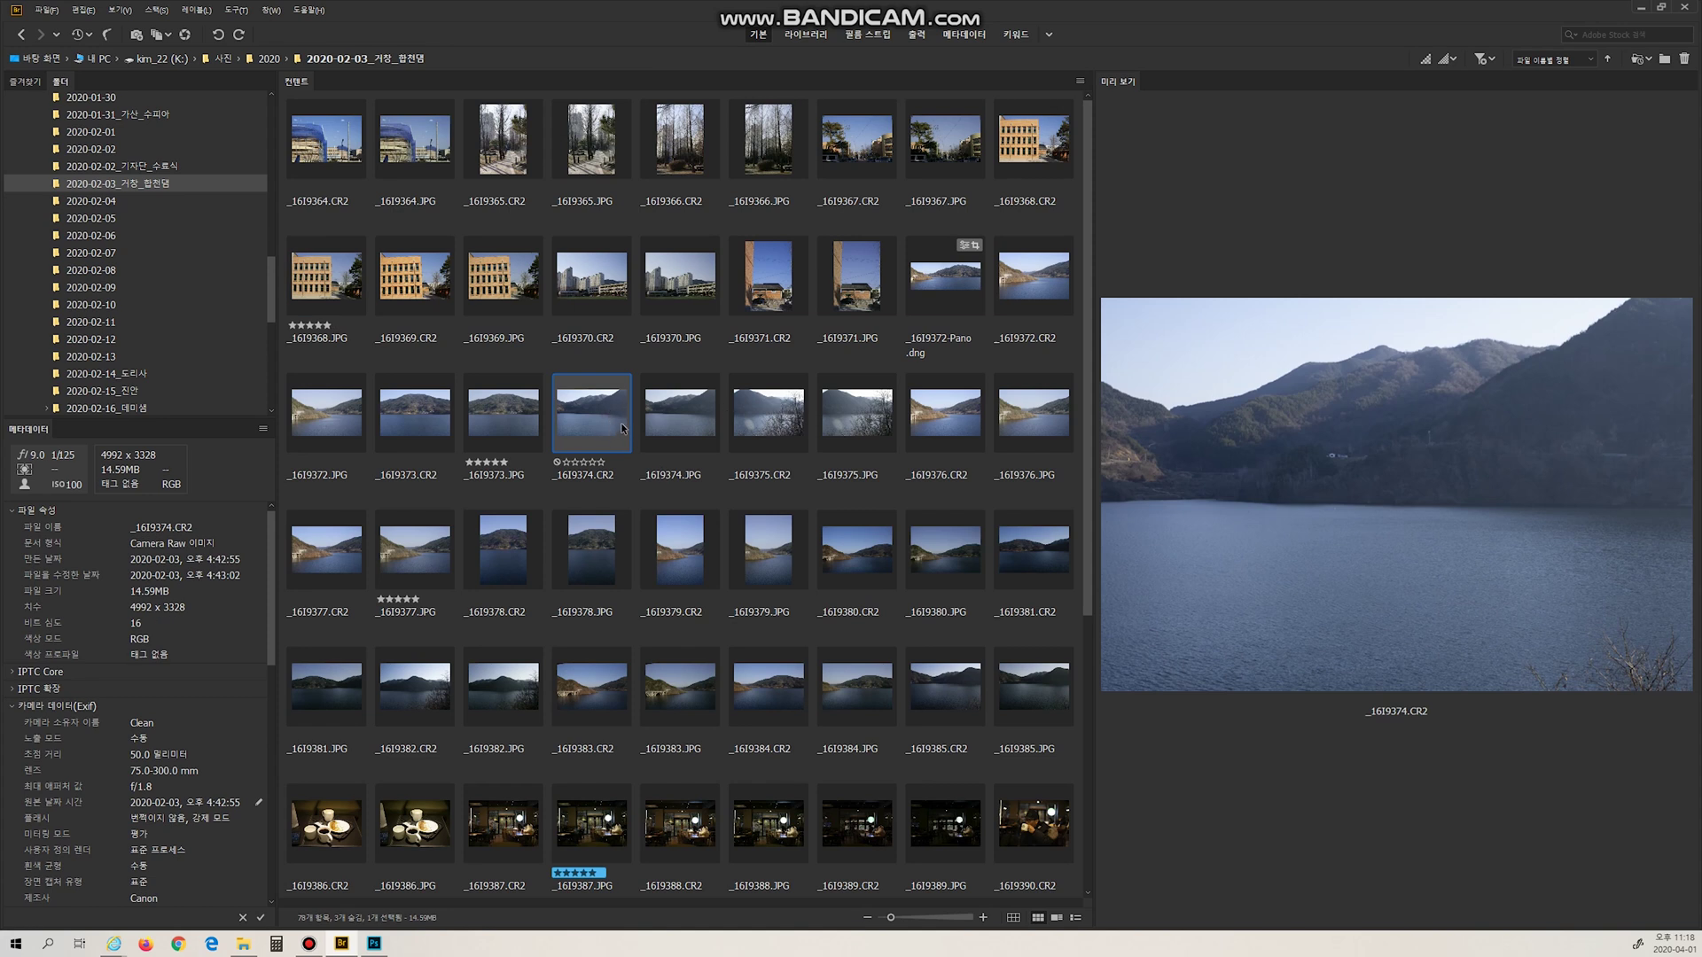
left_click(1019, 417, "shift")
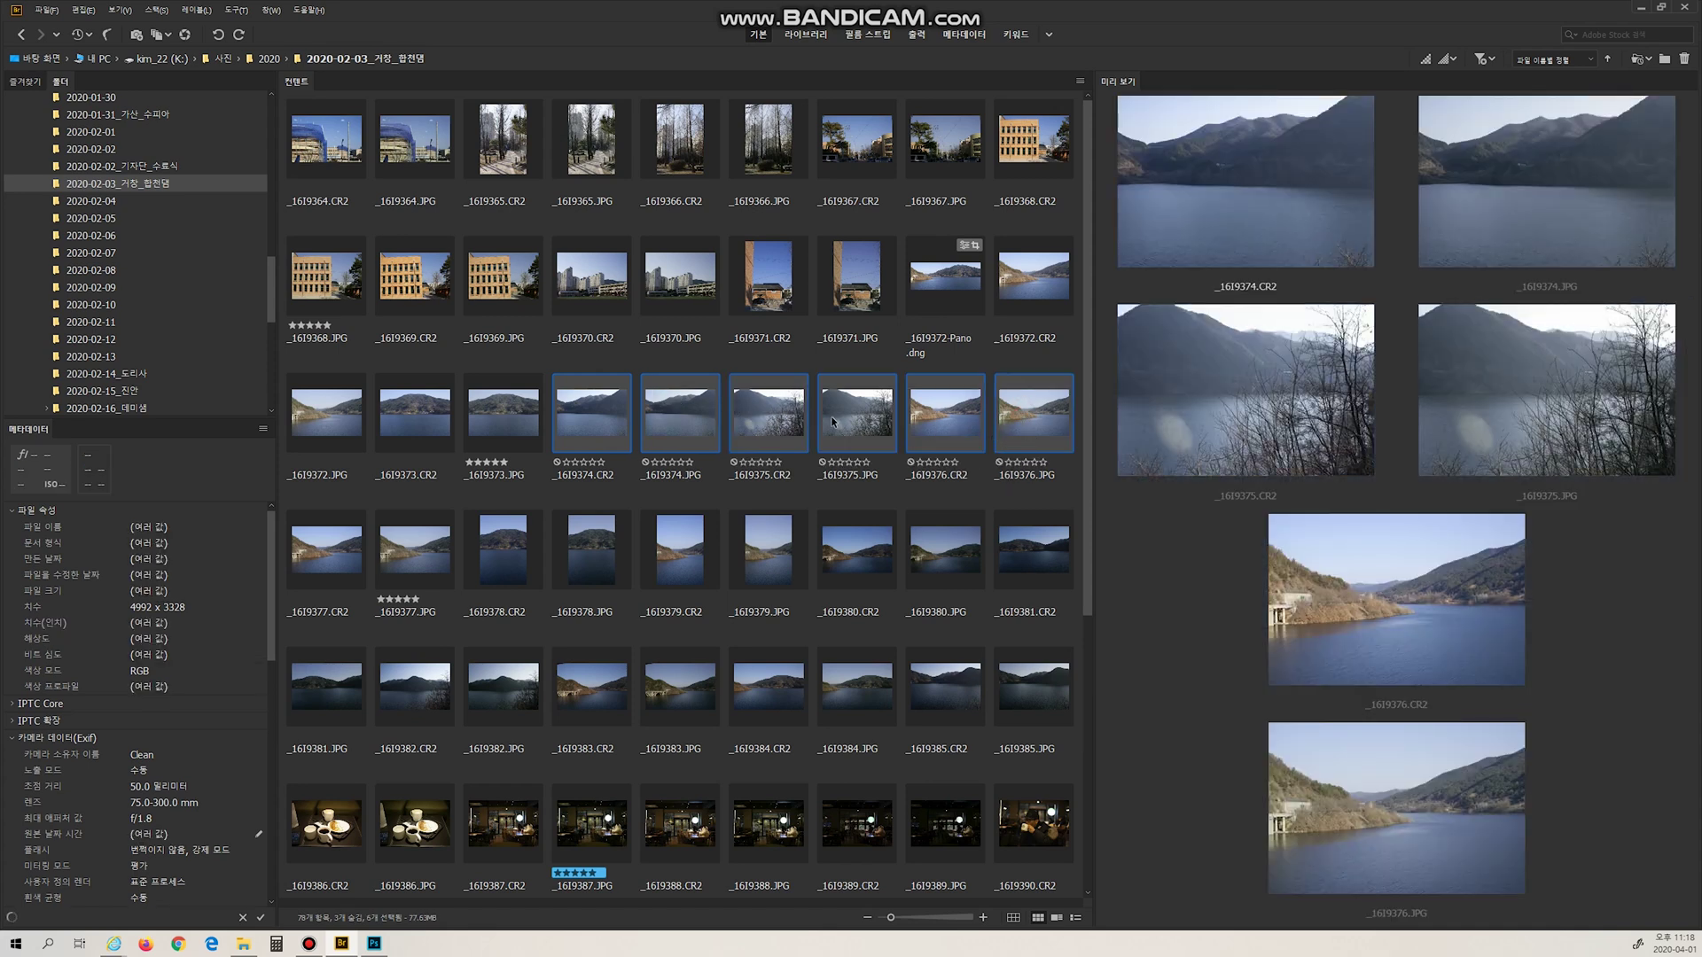
key("ctrl+g")
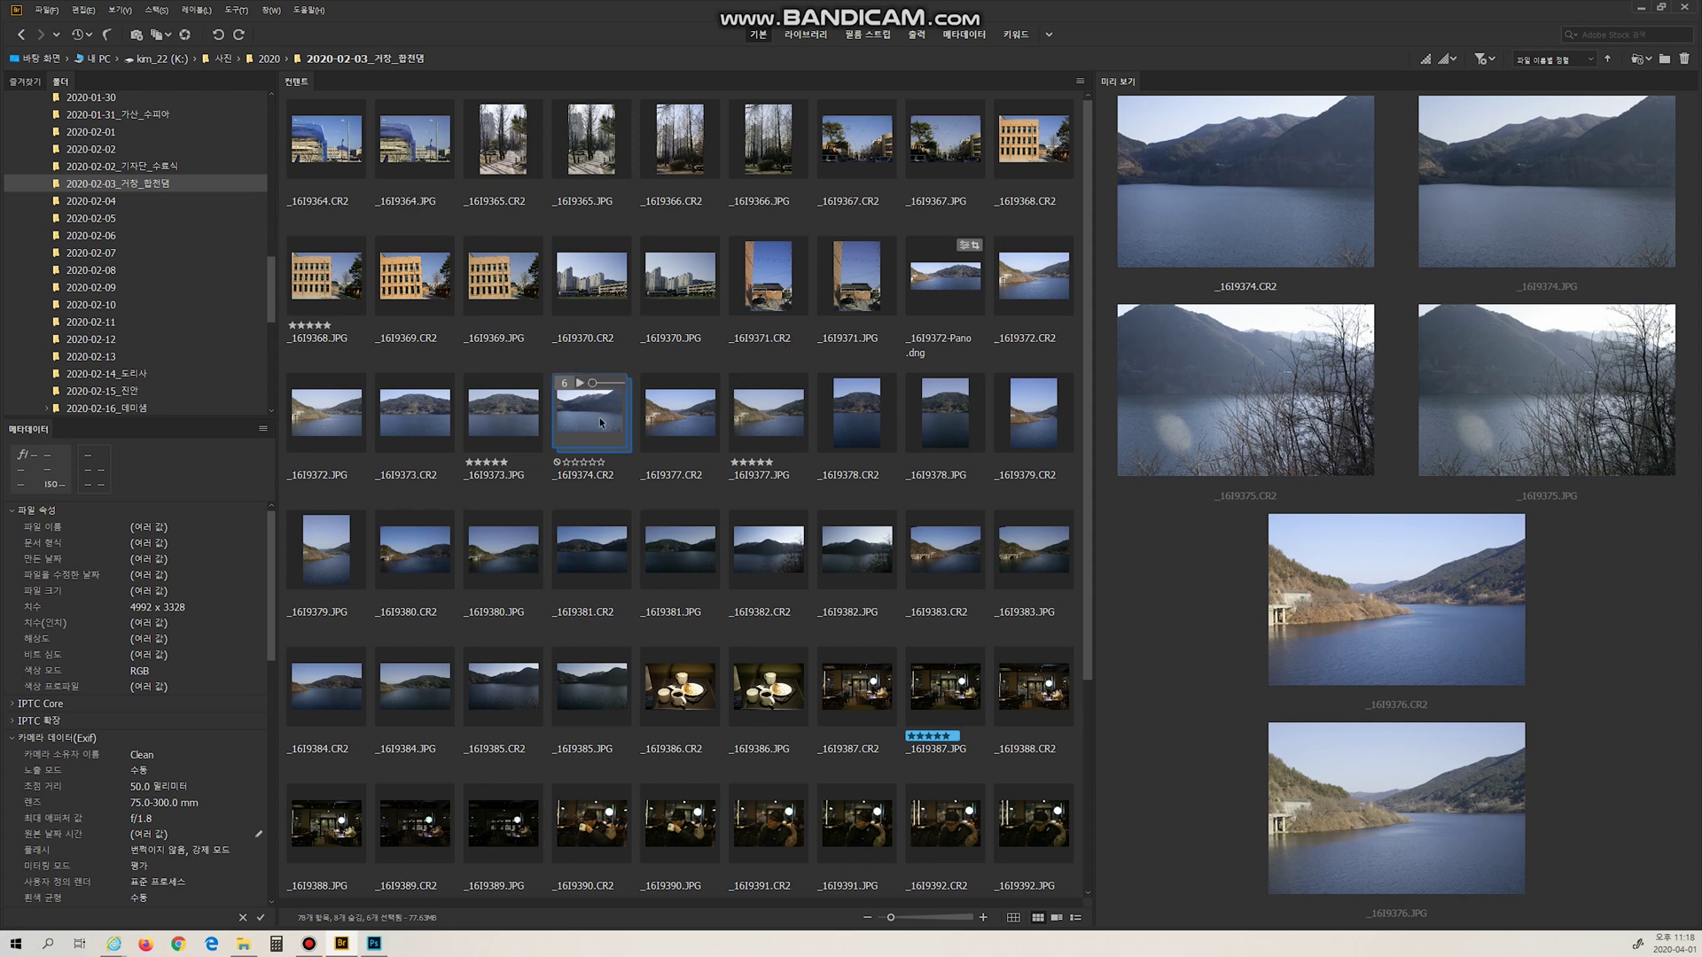
mouse_move(590, 412)
key("ctrl+b")
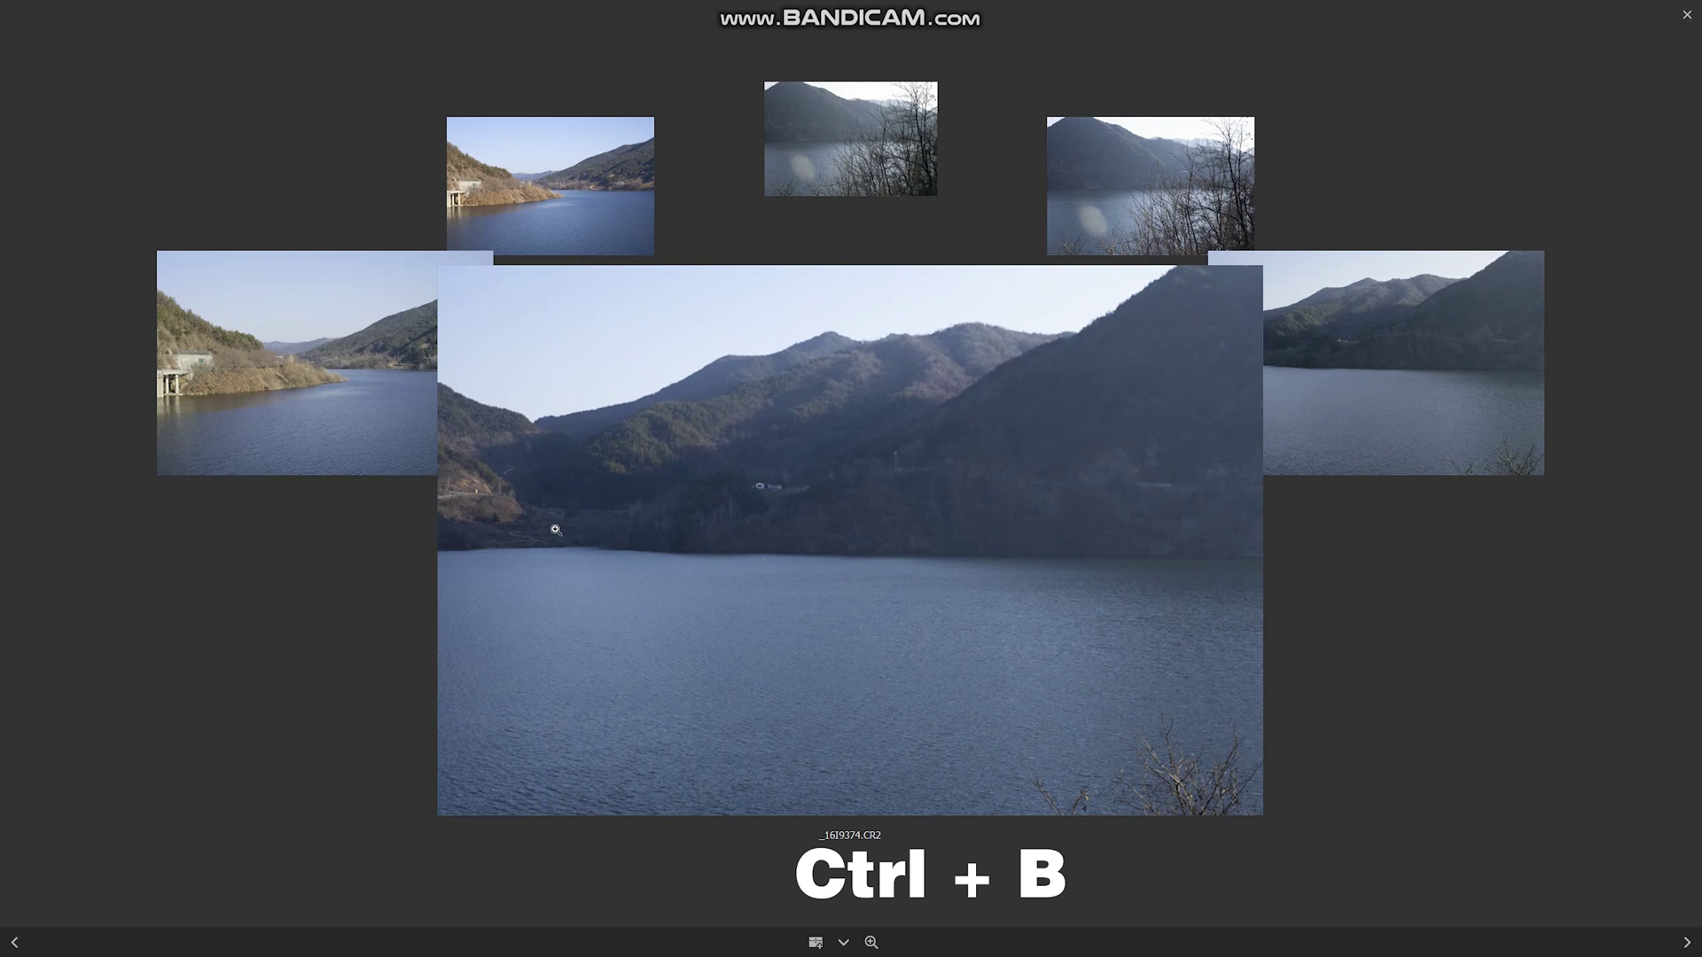
Step: Advance three images through the Review Mode carousel, then exit to the thumbnail grid
key("Right")
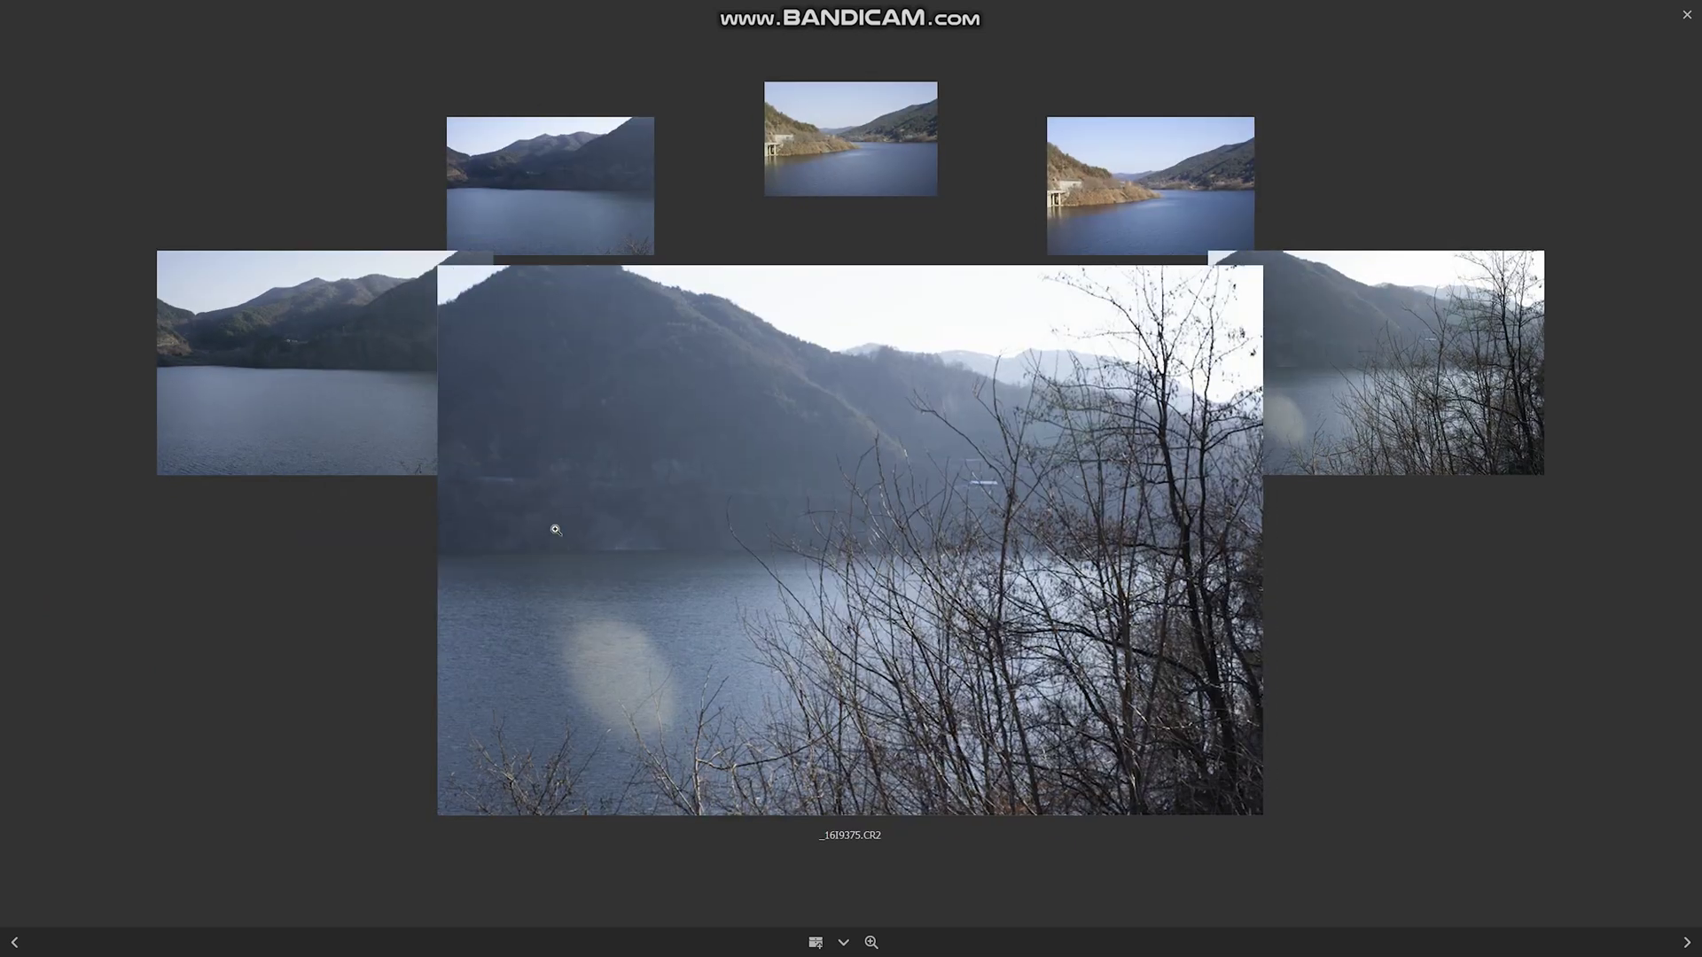
key("Right")
key("Right")
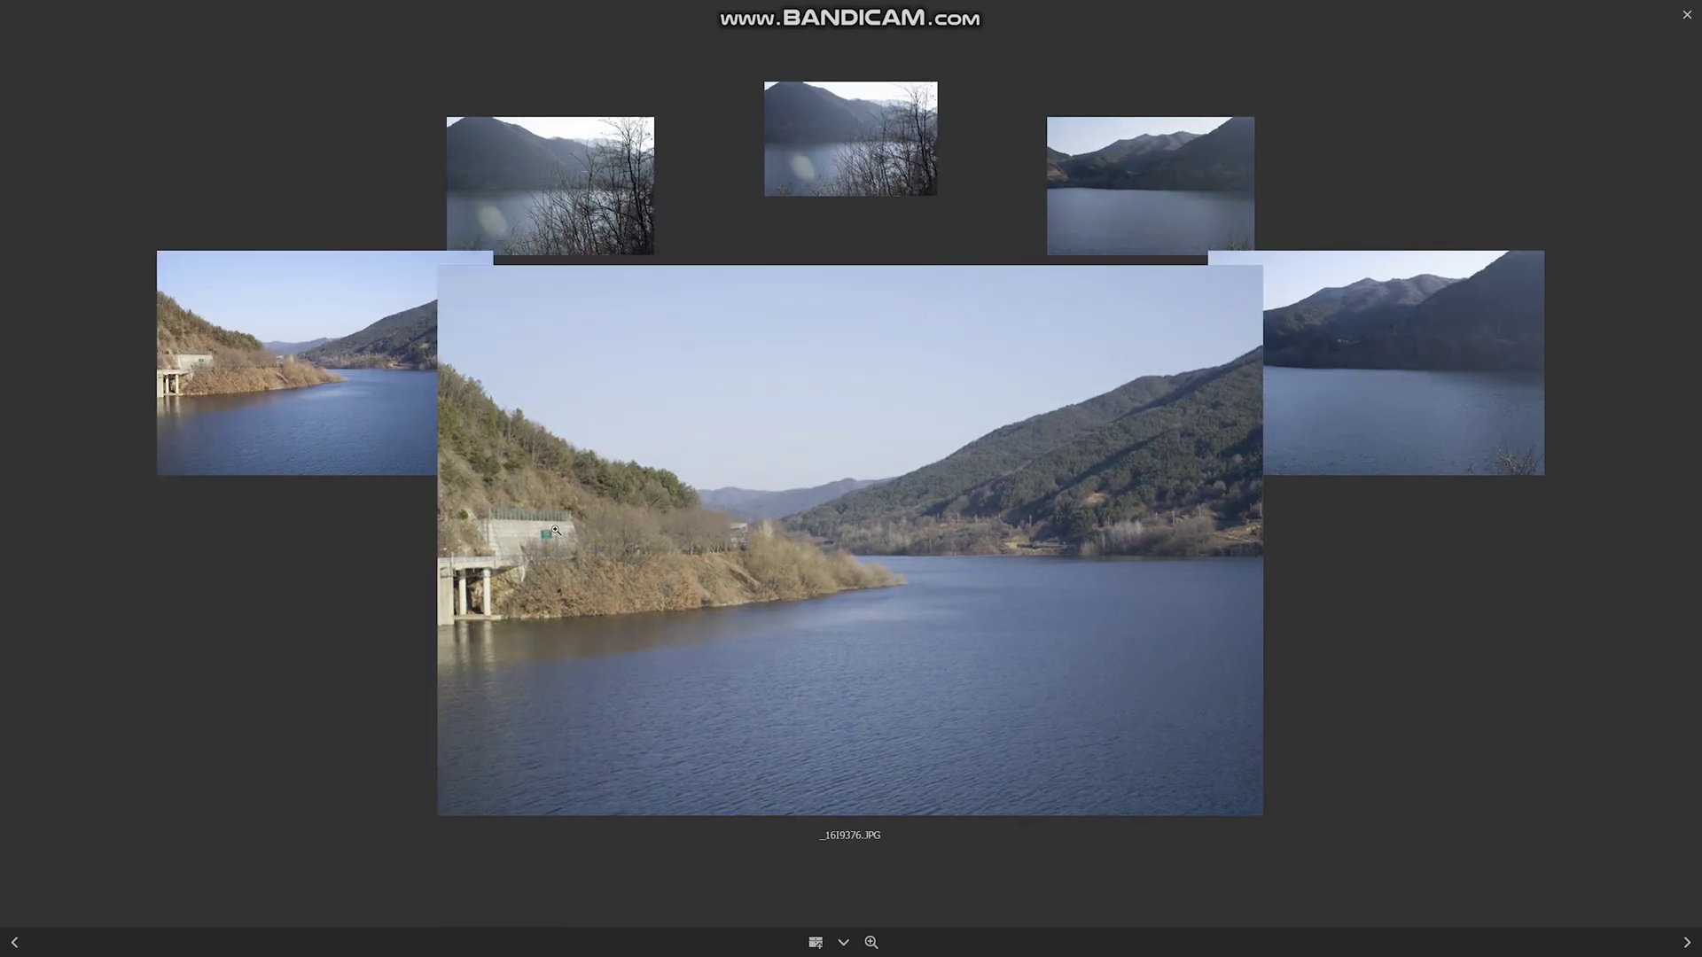
key("Right")
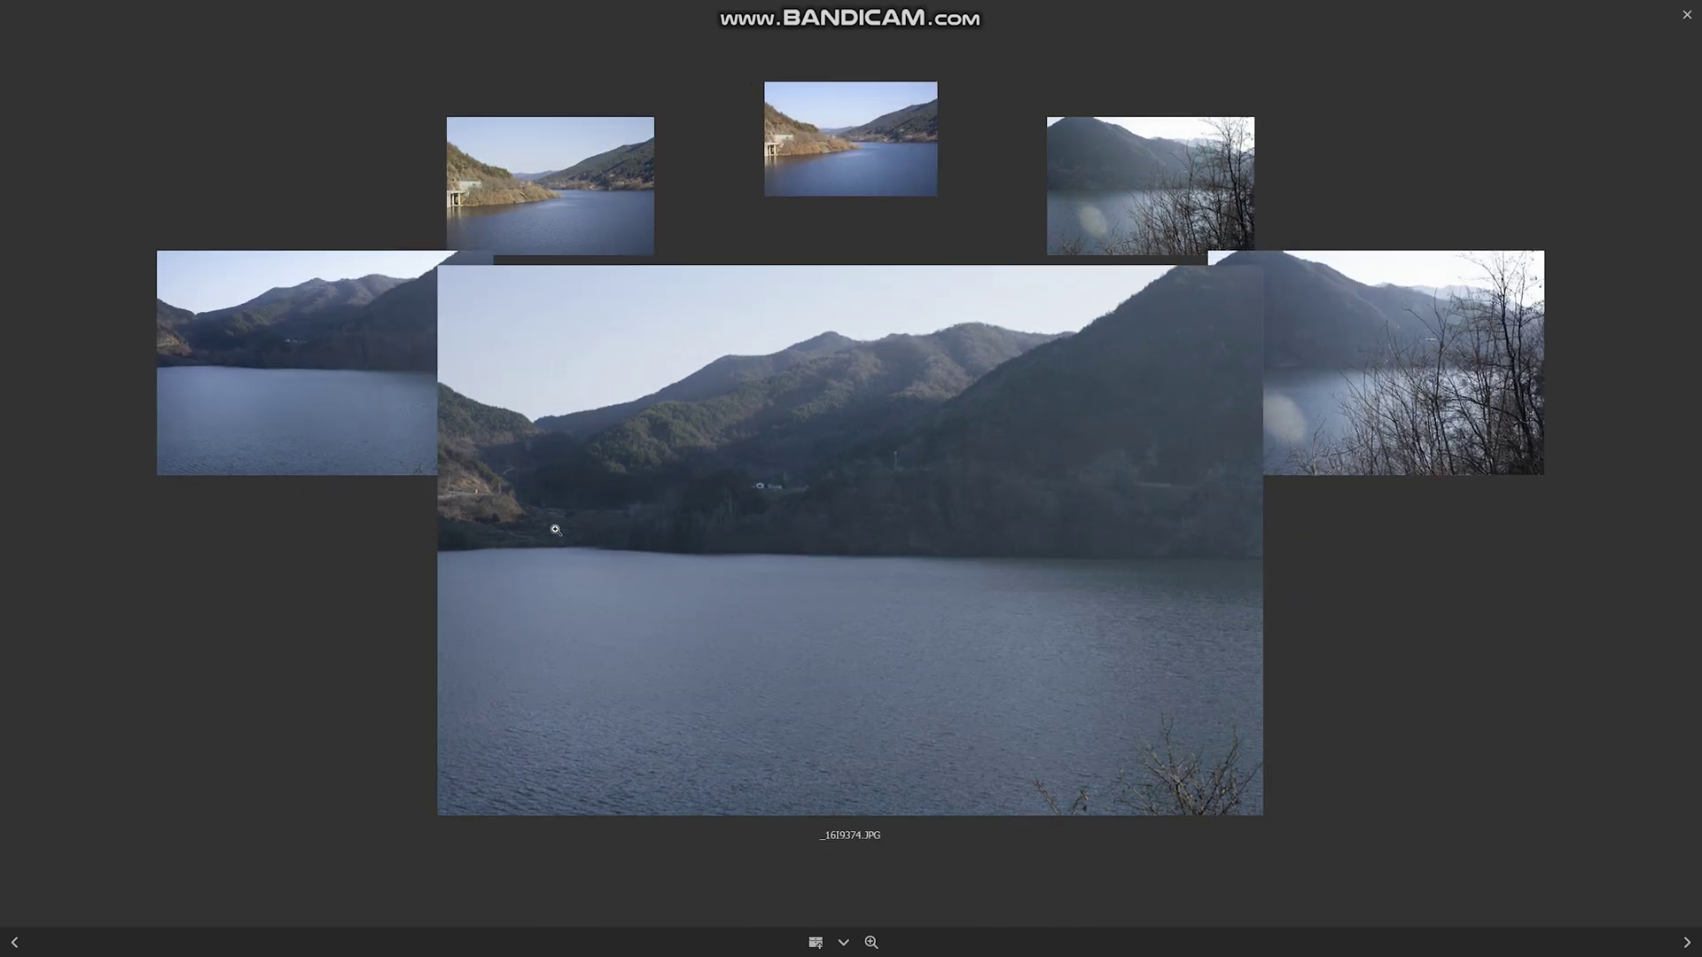
left_click(1688, 16)
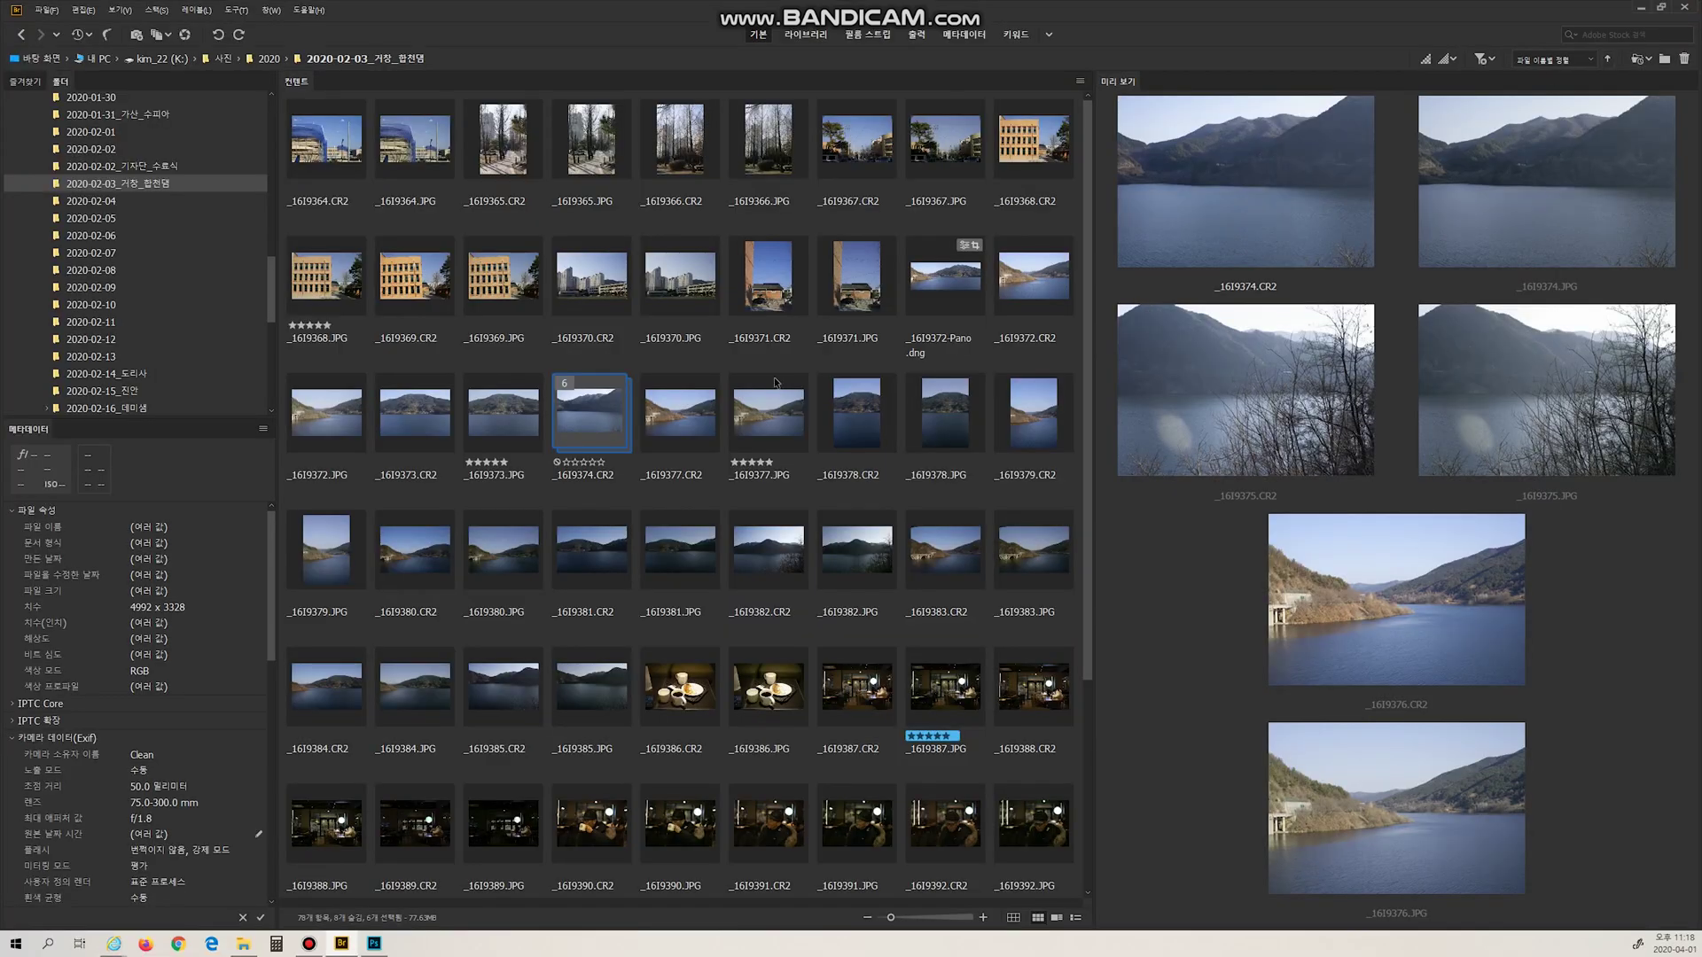